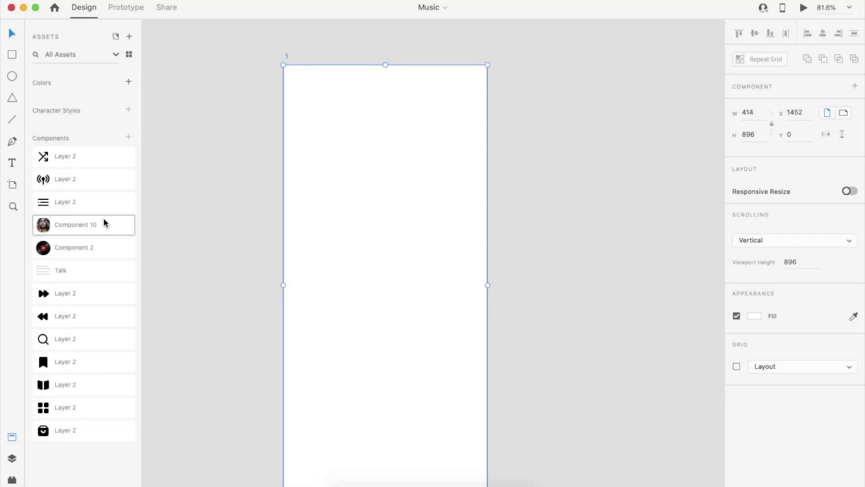
- Place the portrait component near the artboard's upper-left corner, ungrouped and sized 50 × 50 at X 30
drag(105, 224, 406, 140)
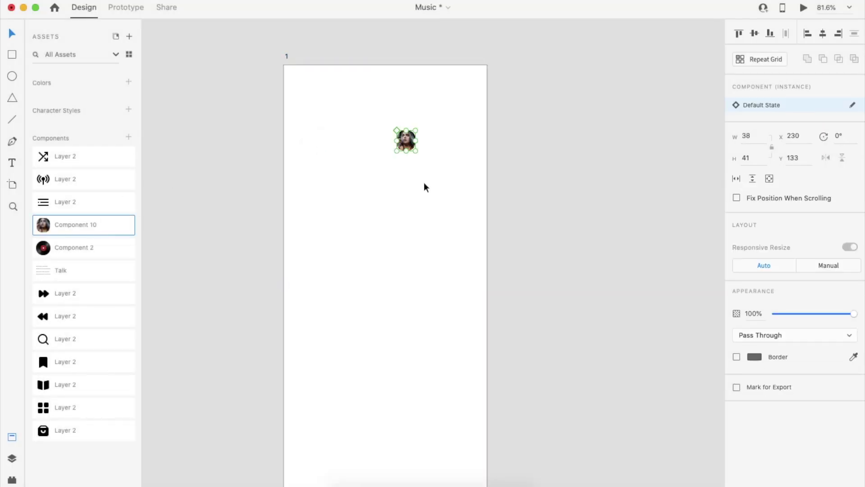
key(super+shift+g)
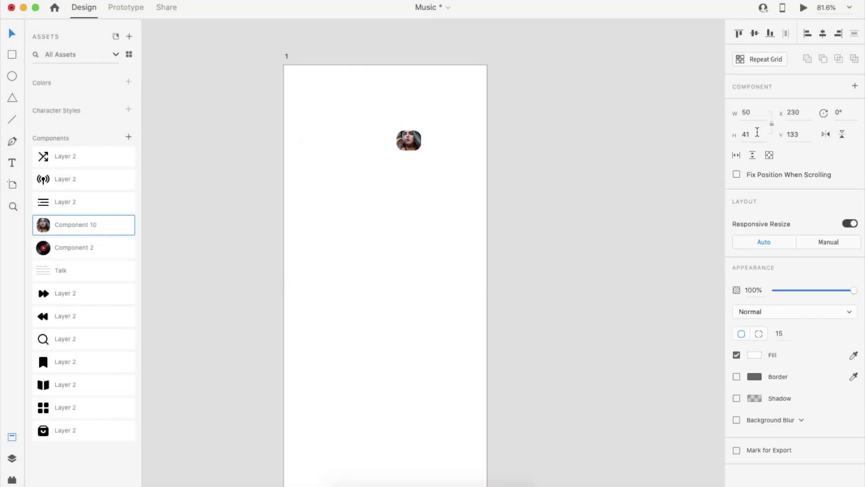
click(413, 126)
scroll(413, 129, up, 4)
drag(409, 152, 271, 91)
key(alt)
key(Left)
key(Left)
key(Left)
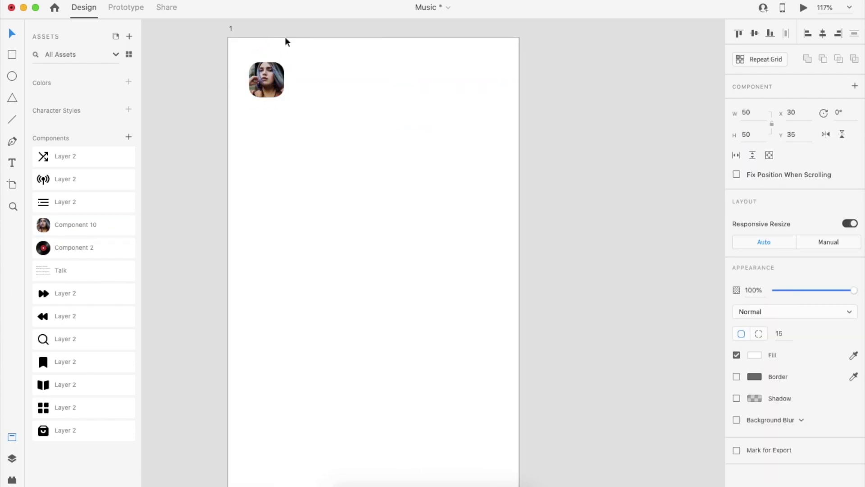
- Add a greeting text reading "Hey" plus the profile's first name beside the portrait, in title case
click(328, 119)
scroll(326, 110, down, 2)
scroll(324, 111, up, 1)
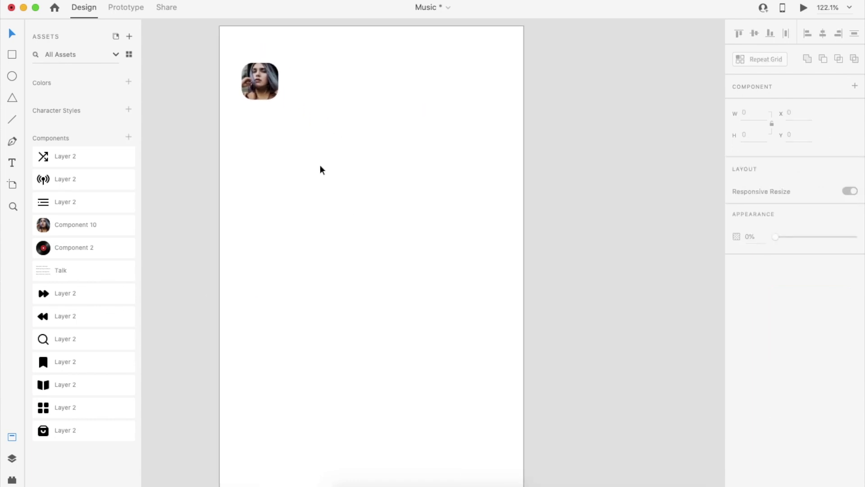
scroll(320, 165, down, 3)
scroll(328, 88, up, 2)
key(t)
click(306, 83)
text(hey emma)
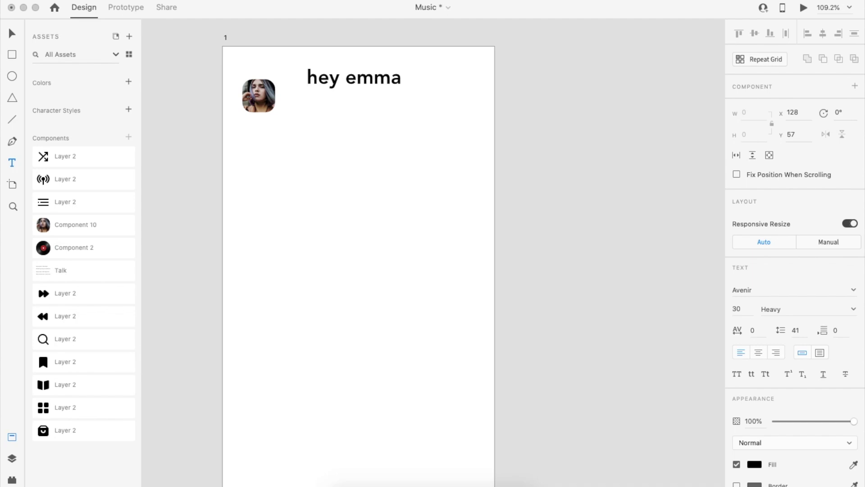
key(Escape)
click(765, 374)
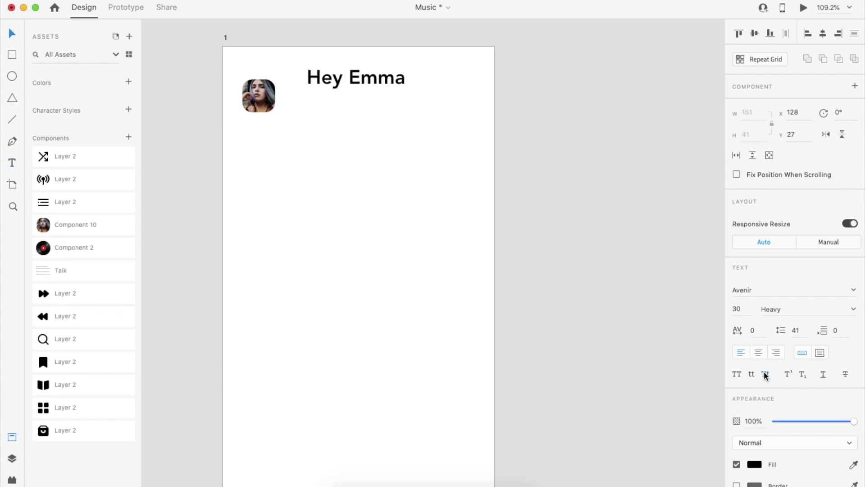
- Set the greeting's font size to 20 and place it just right of the portrait, aligned to its vertical middle
drag(383, 87, 372, 102)
text(20)
key(Return)
drag(342, 91, 335, 96)
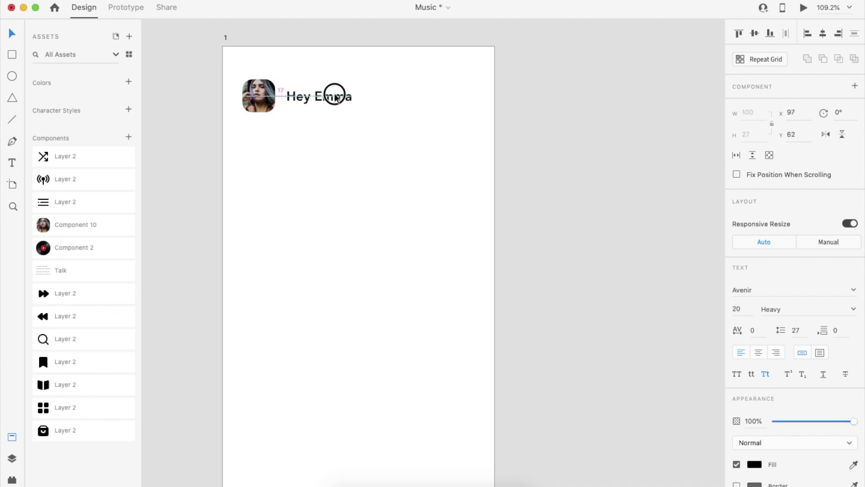
click(340, 156)
- Draw a bar about 337 wide near the artboard's bottom, centred horizontally, with height 60 and corner radius 30
scroll(340, 156, down, 5)
scroll(339, 104, up, 3)
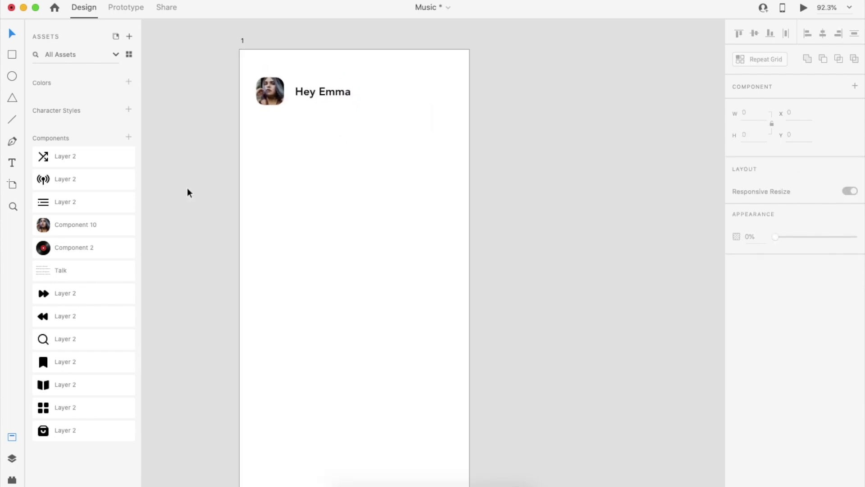
scroll(241, 214, down, 3)
drag(249, 374, 384, 394)
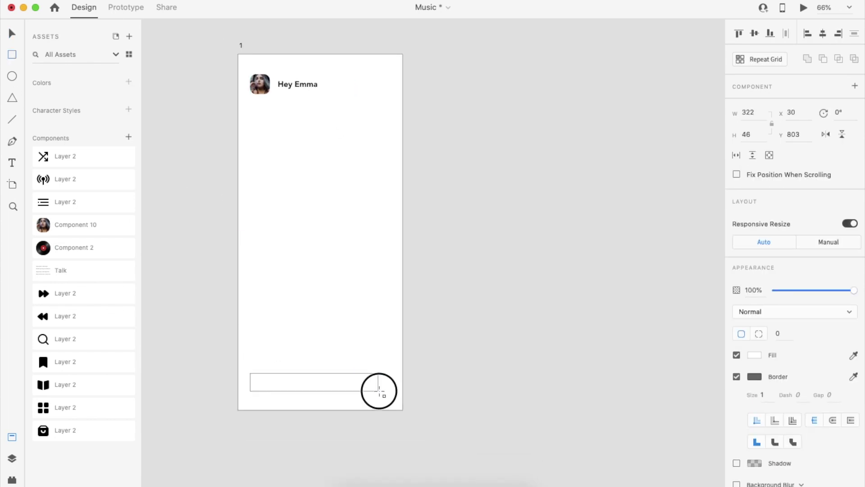
text(60)
key(Return)
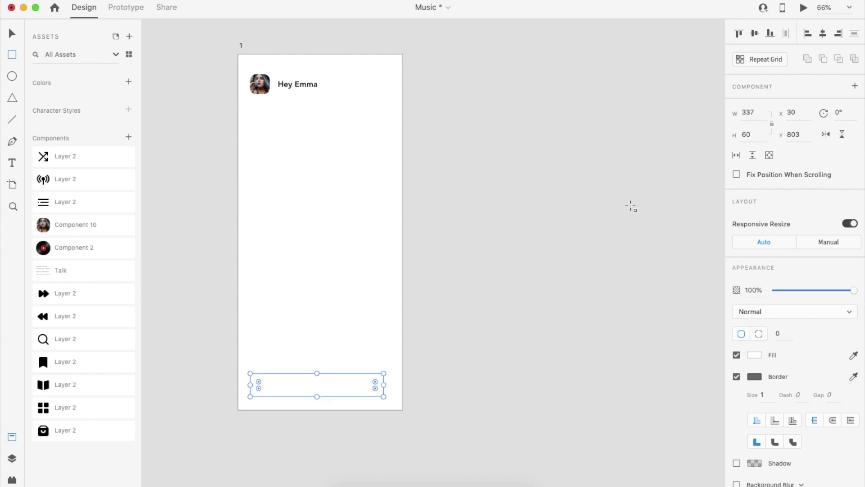
click(823, 34)
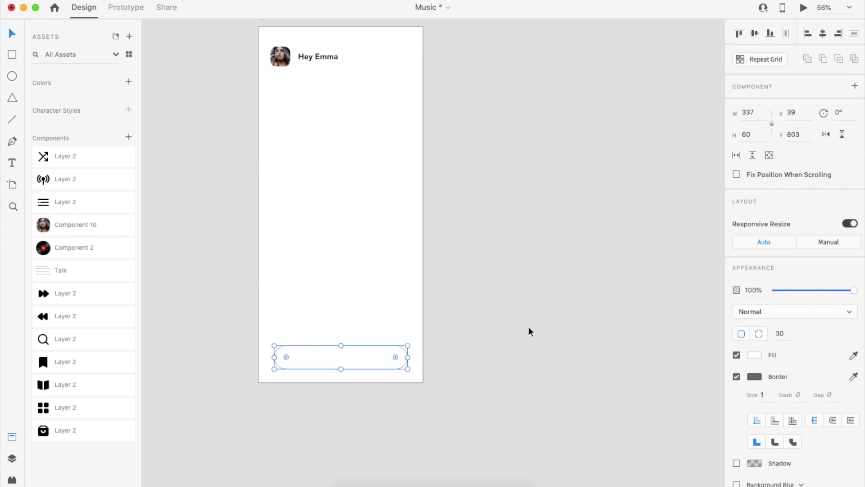
- Widen the bottom bar to 342 and centre it horizontally on the artboard at X 36
scroll(529, 331, up, 5)
text(338)
key(Return)
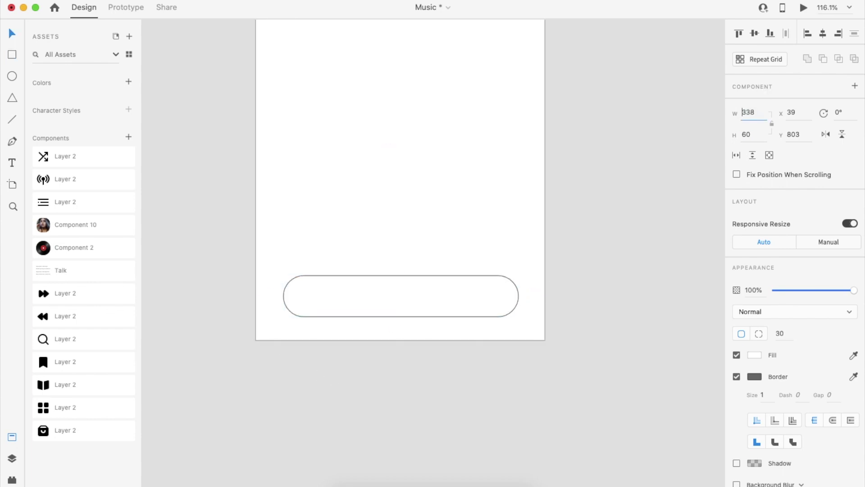
click(822, 34)
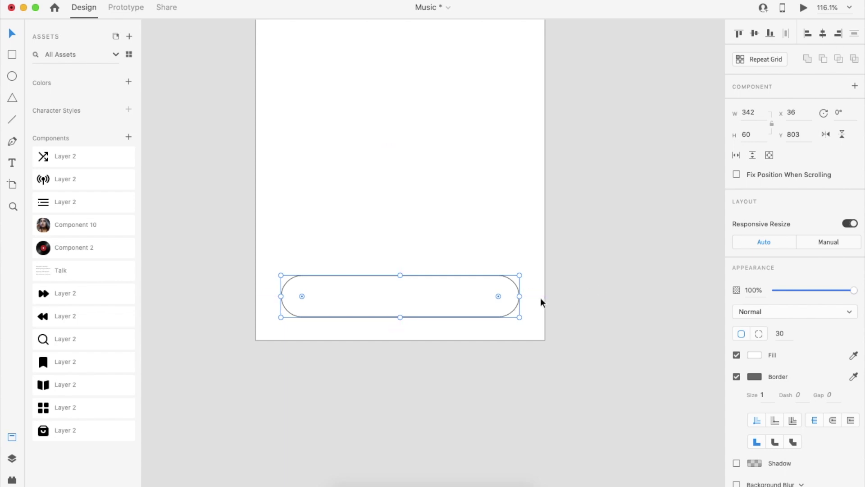
- Remove the border from the rounded bottom bar
click(737, 377)
click(599, 345)
click(505, 302)
- Draw a full-width rectangle over the artboard's lower part down to its bottom edge, with a black fill and no border
scroll(504, 302, down, 3)
scroll(438, 339, down, 4)
click(502, 311)
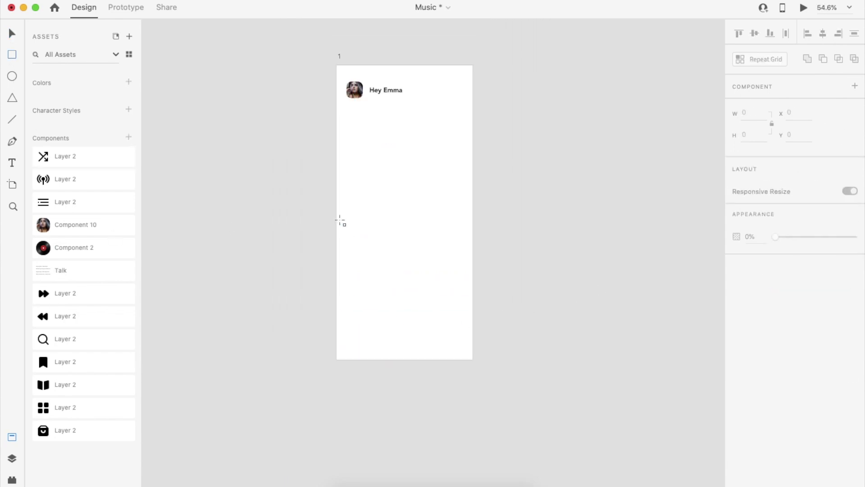
drag(336, 186, 473, 359)
click(757, 377)
click(737, 377)
click(753, 354)
drag(655, 362, 591, 395)
click(451, 300)
- Apply an Object Blur of 50 to the black rectangle and lower its opacity strongly
click(786, 420)
click(778, 426)
click(851, 438)
drag(846, 297, 783, 290)
- Extend the blurred rectangle's top edge up to Y 205 and reduce its opacity to 8%
drag(405, 186, 404, 146)
click(558, 199)
scroll(389, 398, up, 5)
scroll(420, 178, up, 4)
click(420, 179)
drag(782, 290, 778, 291)
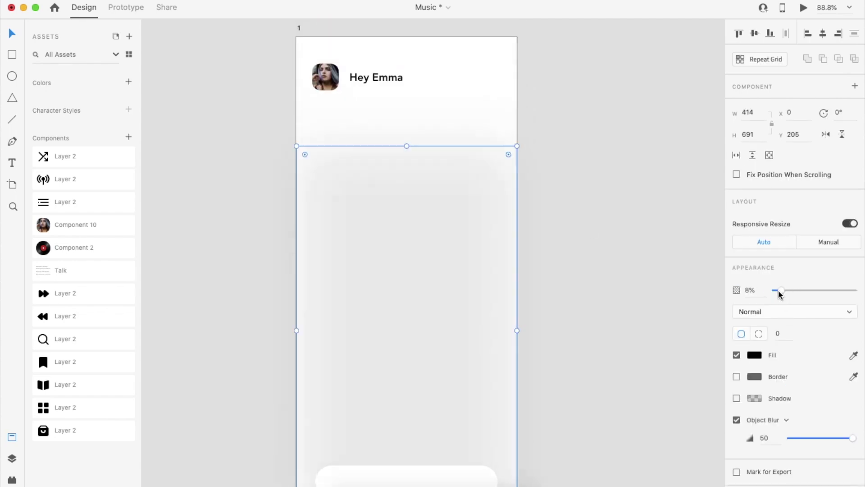
click(574, 253)
- Place the grid, open book, bag and bookmark icon components and spread them in that order across the bottom bar
scroll(574, 253, down, 4)
scroll(562, 320, up, 5)
click(93, 426)
shift+click(68, 360)
drag(67, 360, 309, 319)
click(388, 364)
drag(362, 284, 433, 300)
drag(317, 287, 482, 306)
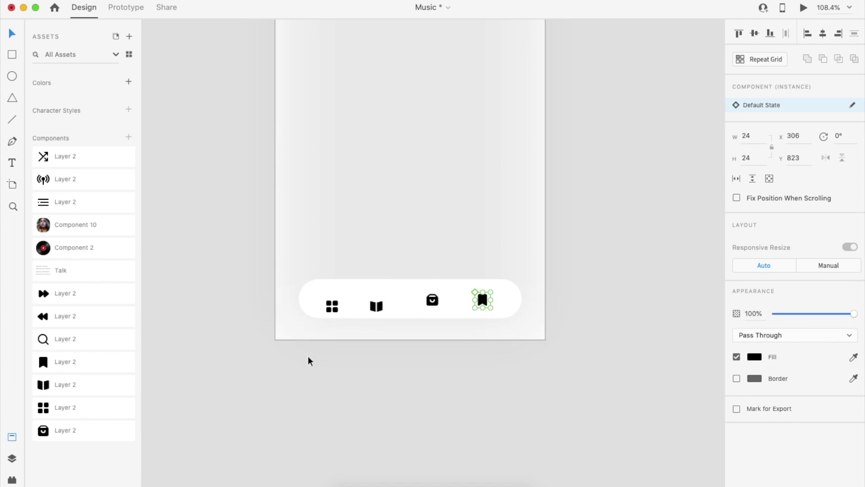
- Align the four icons with the bottom bar along their vertical middles
click(332, 308)
shift+click(364, 309)
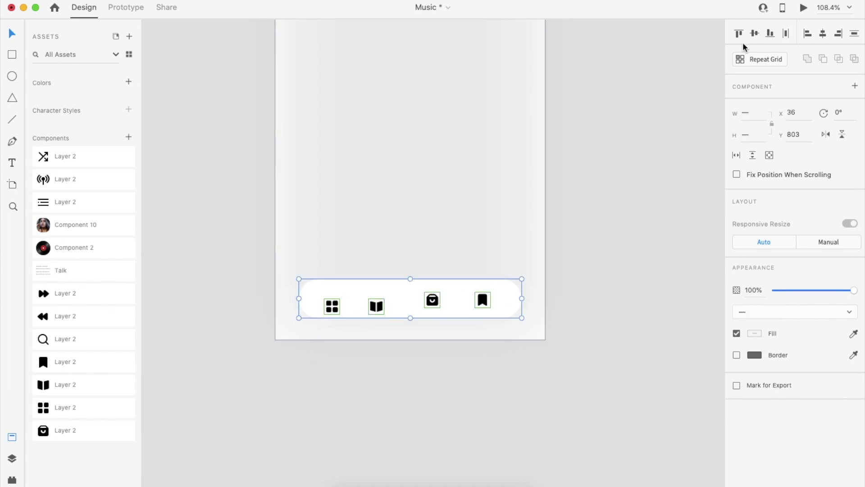
click(754, 34)
click(539, 291)
- Nudge the bookmark icon and the grid icon slightly to the right to balance their distances from the bar's ends
click(484, 299)
key(alt)
key(Right)
key(Right)
key(Right)
key(Right)
key(Right)
key(Right)
key(Right)
key(Right)
key(alt)
click(335, 299)
key(Right)
key(alt)
- Space the four navigation icons evenly across the bar and group them
shift+click(379, 298)
shift+click(432, 298)
shift+click(495, 316)
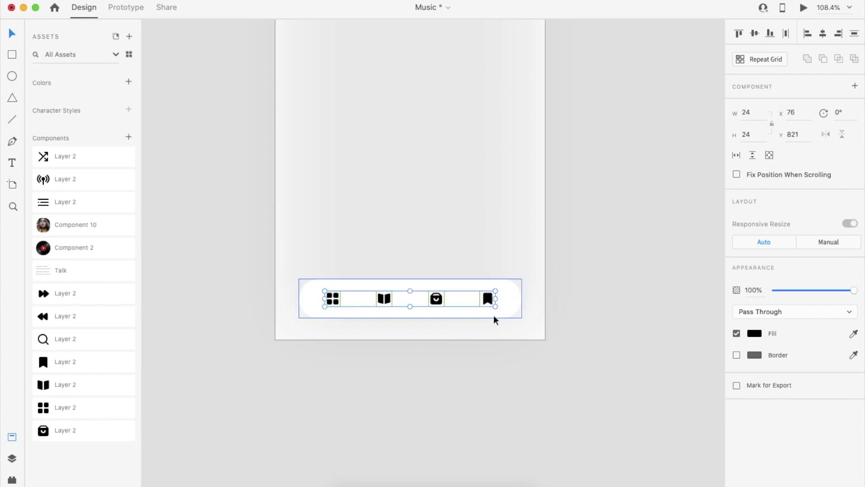
key(super+g)
click(510, 238)
- Lower the opacity of the book, bag and bookmark icons to 30%, leaving the grid icon fully opaque
double_click(379, 303)
double_click(379, 303)
shift+click(437, 299)
click(438, 298)
shift+click(488, 298)
shift+click(388, 299)
key(3)
click(334, 300)
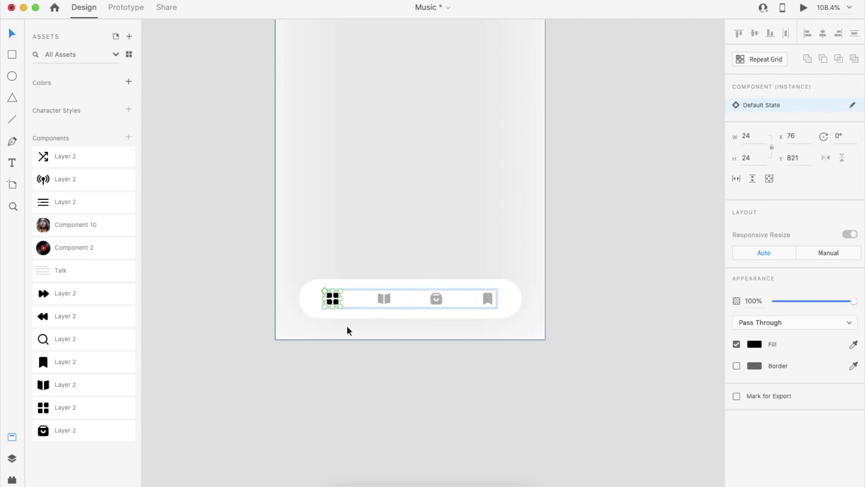
click(346, 328)
- Duplicate the greeting text below the portrait and change the copy to "Popular Talks"
scroll(346, 328, down, 5)
click(538, 247)
scroll(538, 247, up, 3)
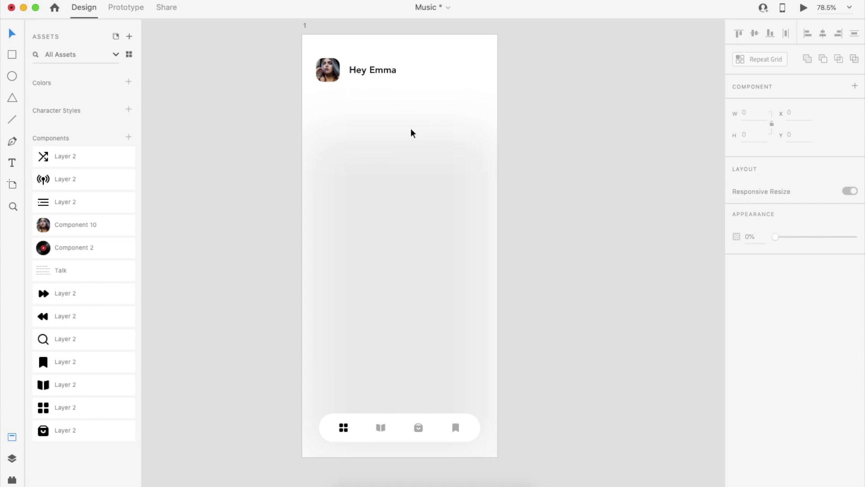
drag(376, 75, 348, 118)
double_click(357, 108)
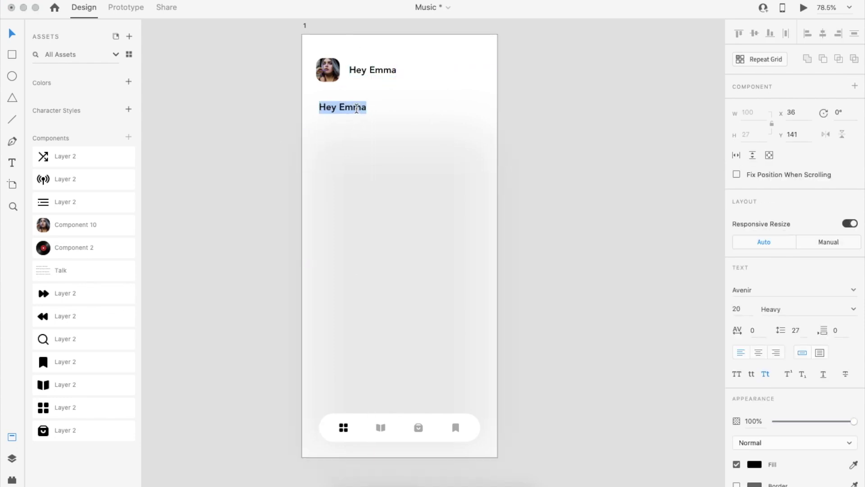
text(Popular T)
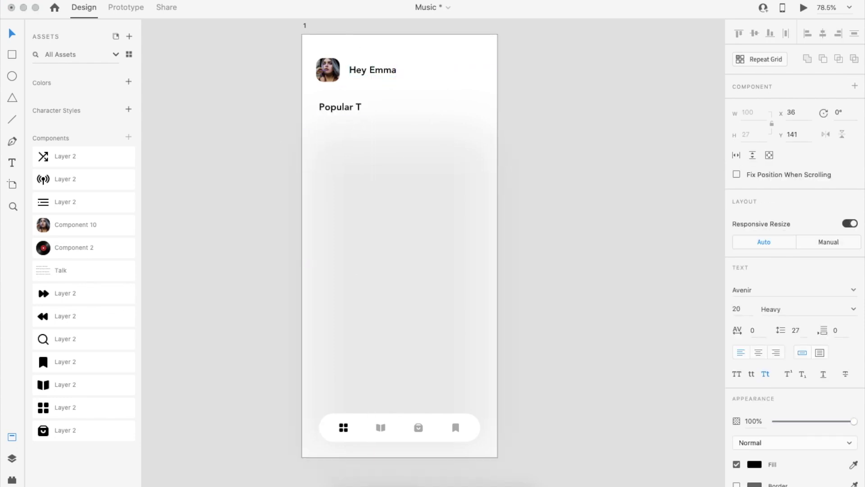
text(alks)
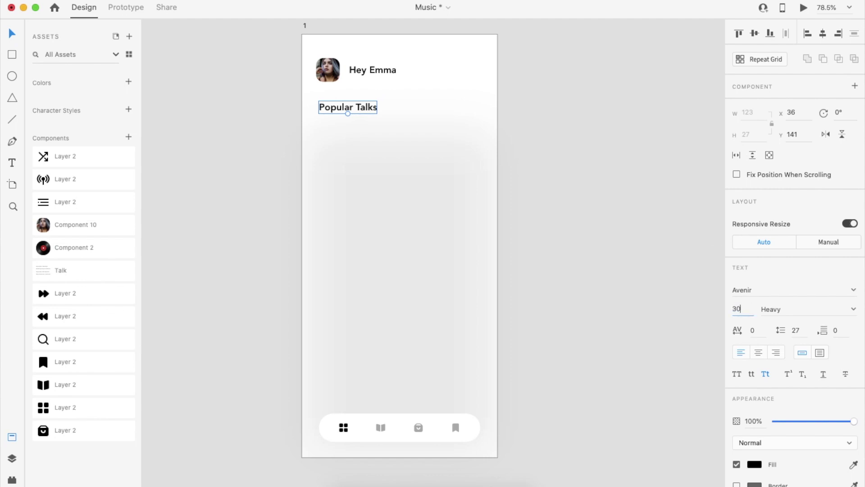
- Set the "Popular Talks" heading's font size to 30 and move it to X 30, Y 139, flush with the portrait
text(30)
key(Return)
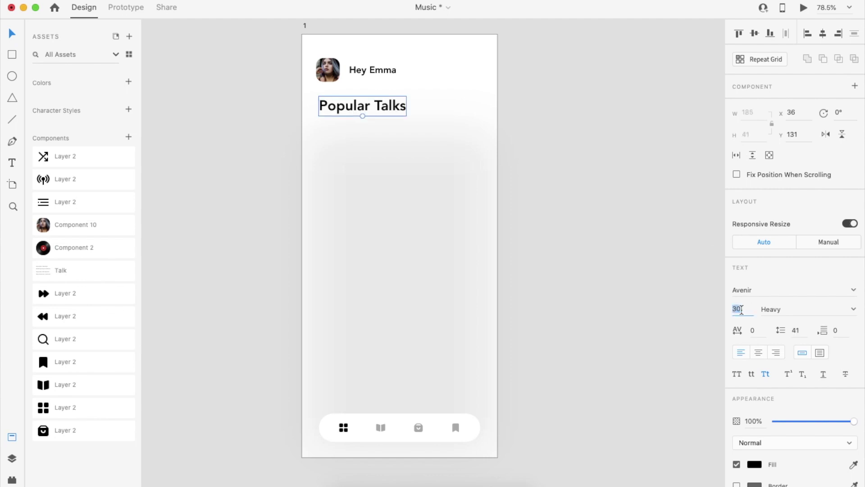
drag(401, 112, 398, 117)
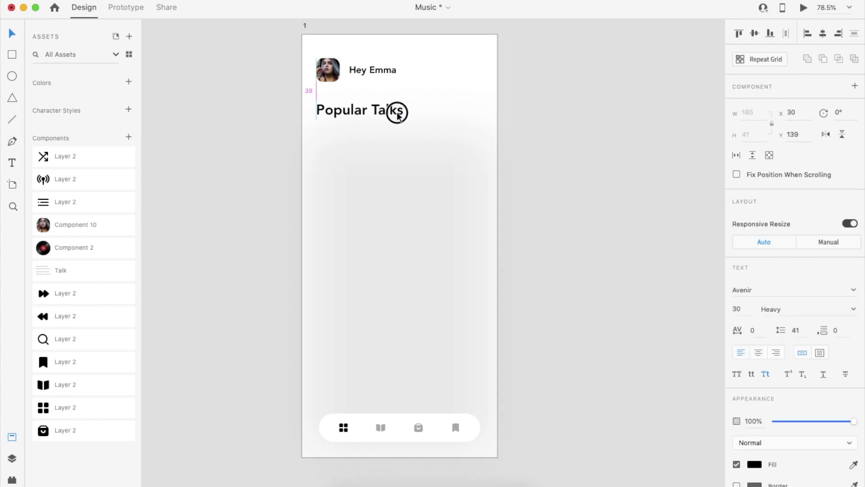
click(566, 148)
- Draw a 289 × 250 rectangle at X 30, Y 211 below the heading, without border and with corner radius 5
scroll(566, 149, down, 3)
scroll(541, 150, up, 3)
click(9, 54)
drag(324, 144, 451, 254)
click(736, 376)
click(777, 333)
text(5)
click(413, 210)
drag(412, 210, 413, 216)
- Fill the rectangle below the heading with the purple and blue abstract image from the Music folder
click(393, 138)
click(398, 189)
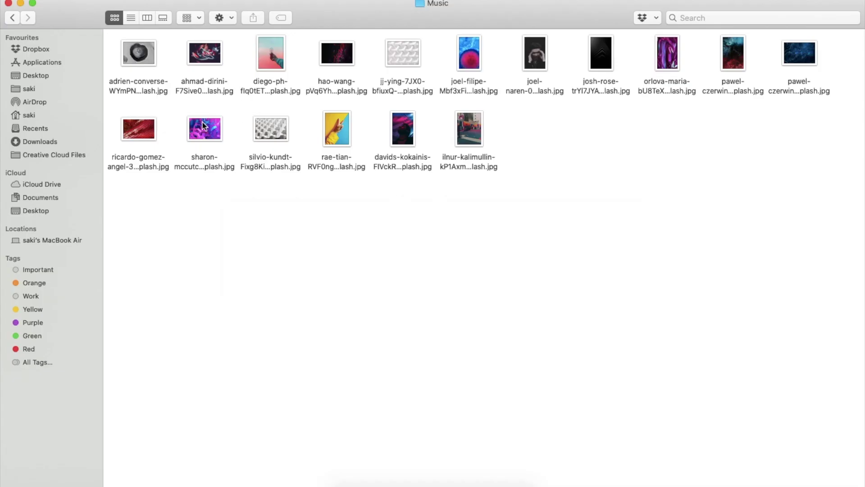
key(super+Tab)
drag(204, 126, 387, 206)
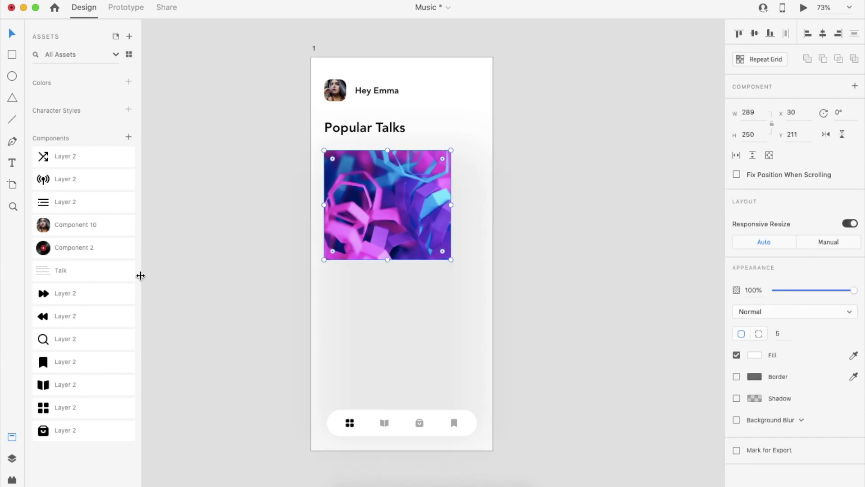
- Place the vinyl record component over the purple image's right side and scale it to 223 × 223
drag(72, 248, 483, 286)
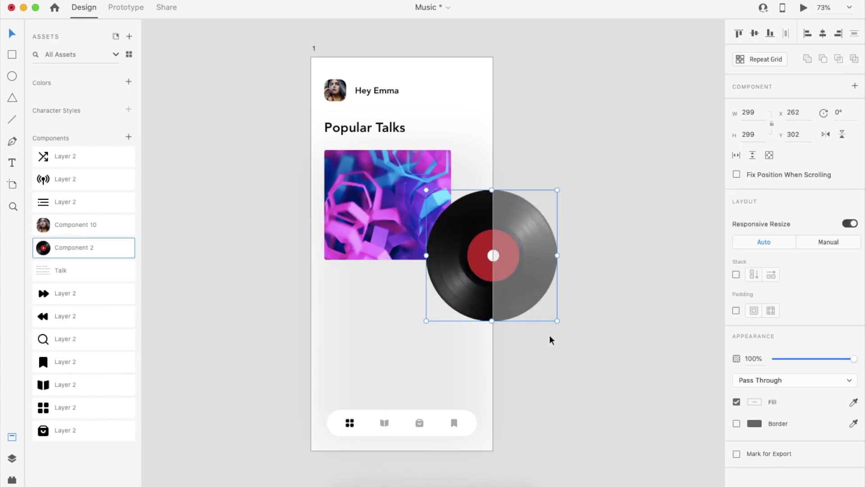
mouse_move(558, 321)
mouse_down()
mouse_move(576, 301)
mouse_move(547, 310)
mouse_up()
drag(447, 272, 409, 222)
drag(508, 140, 496, 156)
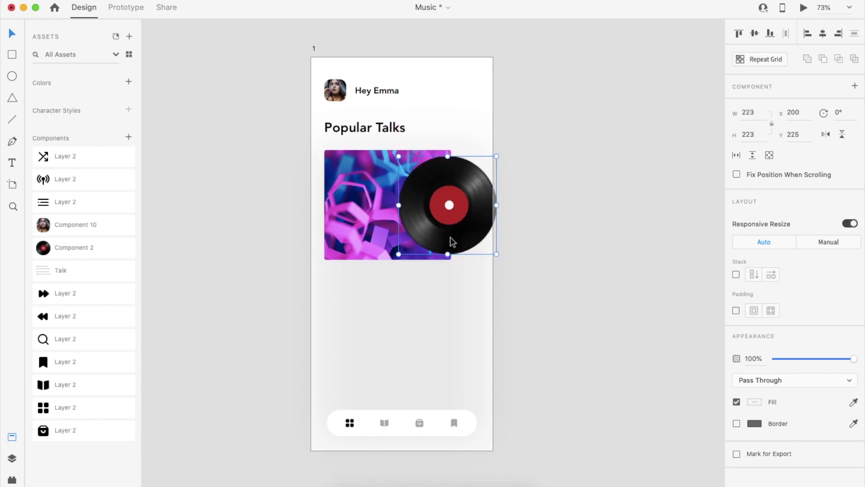
drag(452, 242, 436, 242)
- Group the record with the purple image and send the record behind the image
shift+click(376, 244)
key(super+g)
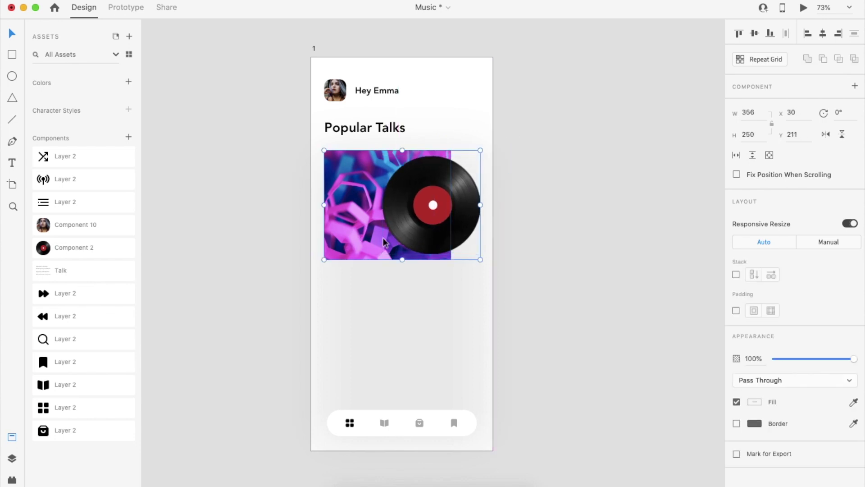
double_click(459, 231)
key(super+shift+[)
- Move the record left within the group to X 153 so less of it protrudes from the cover
click(484, 224)
click(472, 220)
double_click(472, 220)
drag(473, 221, 468, 221)
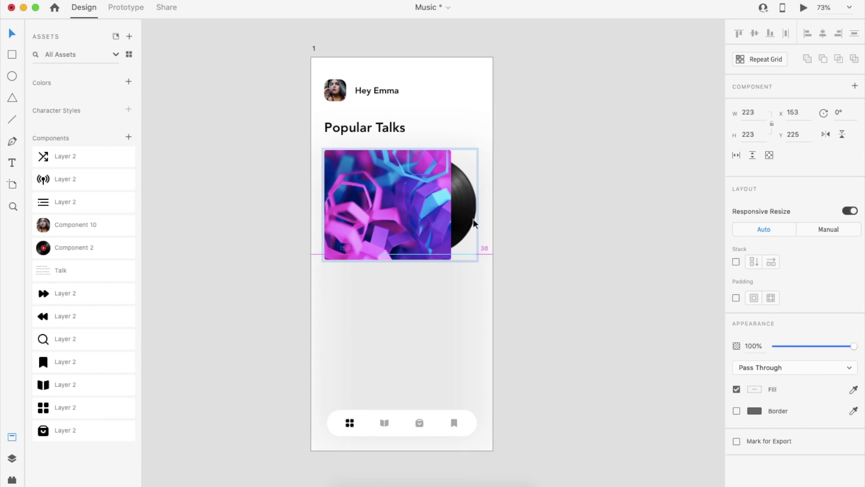
click(486, 226)
click(402, 233)
key(Escape)
double_click(417, 203)
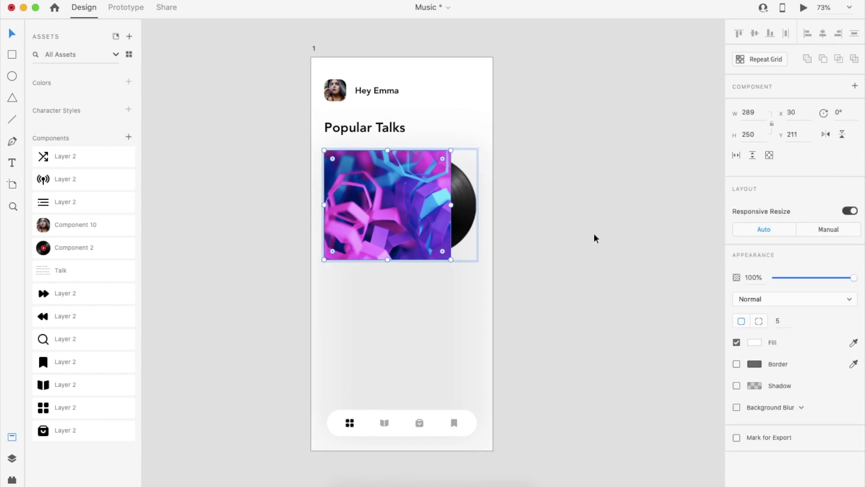
- Duplicate the purple cover image and place the copy lower, overlapping the original
click(594, 239)
super+click(429, 226)
drag(429, 226, 430, 289)
key(super+Tab)
drag(337, 128, 350, 205)
key(super+Tab)
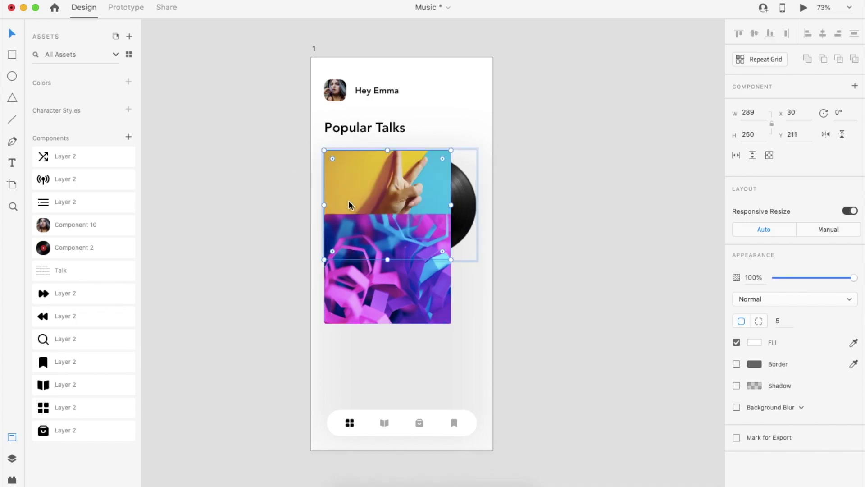
key(super+z)
- Fill the duplicated cover with the yellow and blue hand image from the Music folder
key(super+Tab)
key(super+Tab)
drag(330, 137, 406, 197)
key(super+Tab)
click(589, 255)
- Narrow the hand image to 246 × 250 and put it behind the purple cover at X 48, Y 198
drag(451, 220, 394, 209)
drag(444, 199, 401, 199)
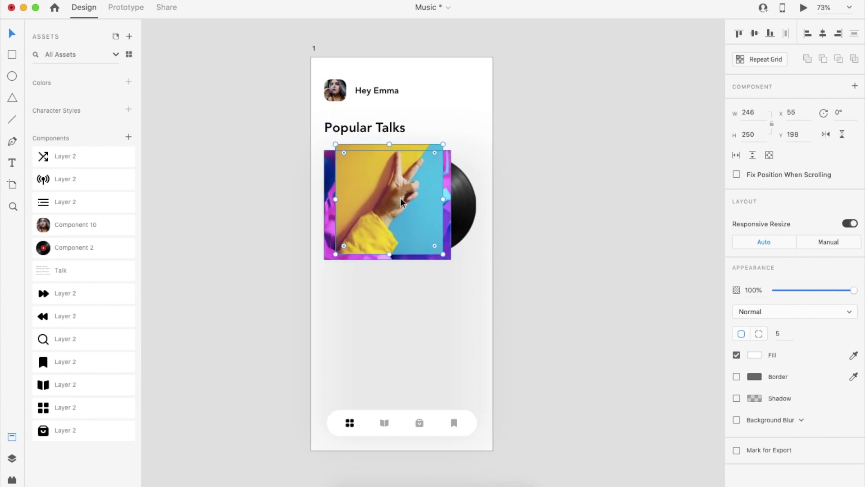
key(super+[)
key(Left)
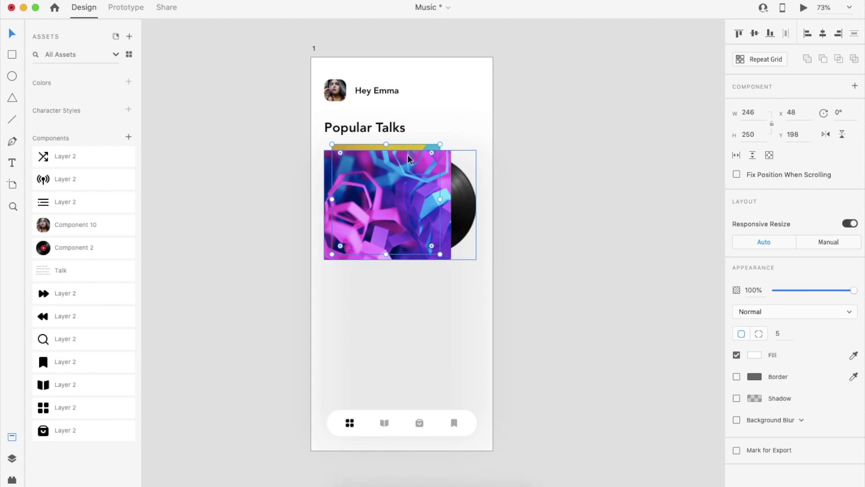
- Move the stacked cover artwork slightly lower beneath the Popular Talks heading
shift+click(409, 157)
key(shift+Down)
key(Up)
drag(402, 133, 402, 132)
click(554, 186)
scroll(562, 209, up, 2)
scroll(413, 212, up, 1)
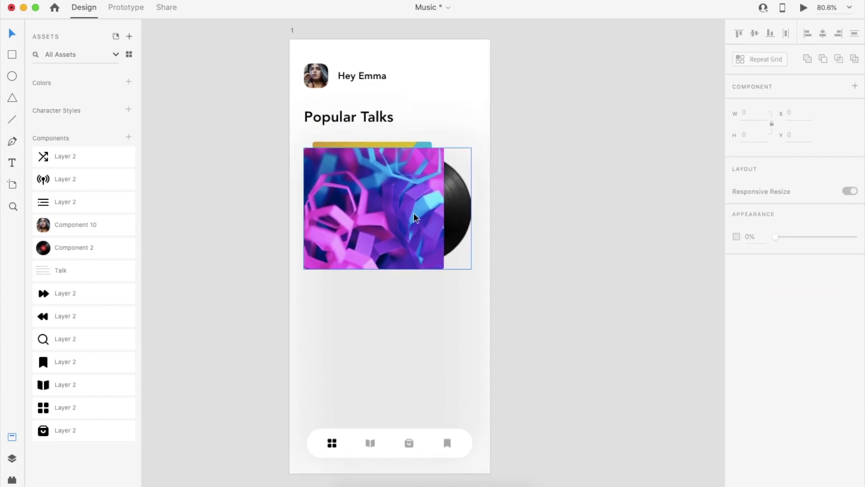
- Add the Talk component to the canvas and park it beside the artboard, clear of the home screen
click(118, 270)
drag(118, 272, 663, 247)
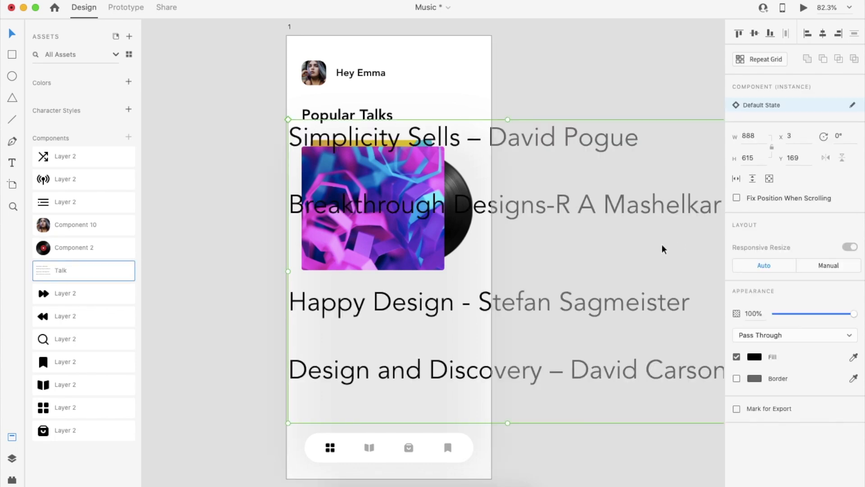
drag(685, 206, 862, 209)
- Copy the title Simplicity Sells from the first line of the Talk component
double_click(618, 142)
double_click(619, 143)
drag(479, 141, 649, 141)
key(super+c)
key(Escape)
scroll(396, 260, left, 3)
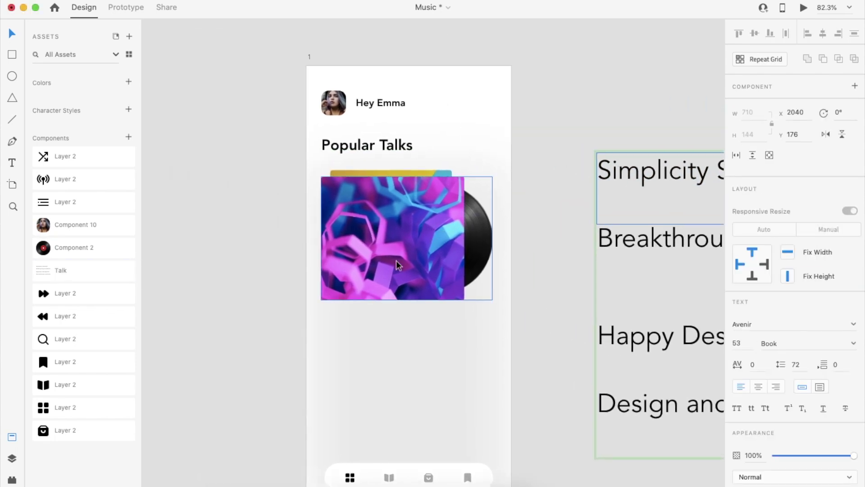
- Add a text object on the purple cover containing the copied title Simplicity Sells
scroll(397, 260, up, 3)
key(t)
click(350, 226)
key(super+v)
key(Escape)
key(super+z)
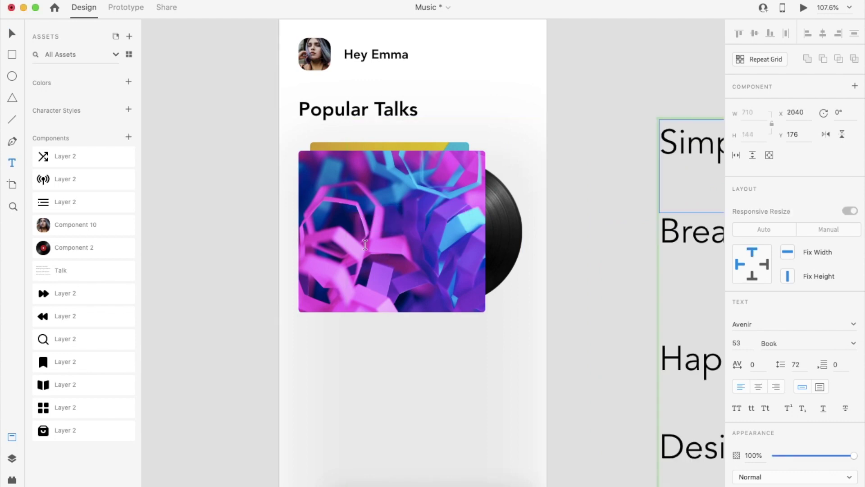
key(Escape)
click(350, 224)
key(super+v)
text(v)
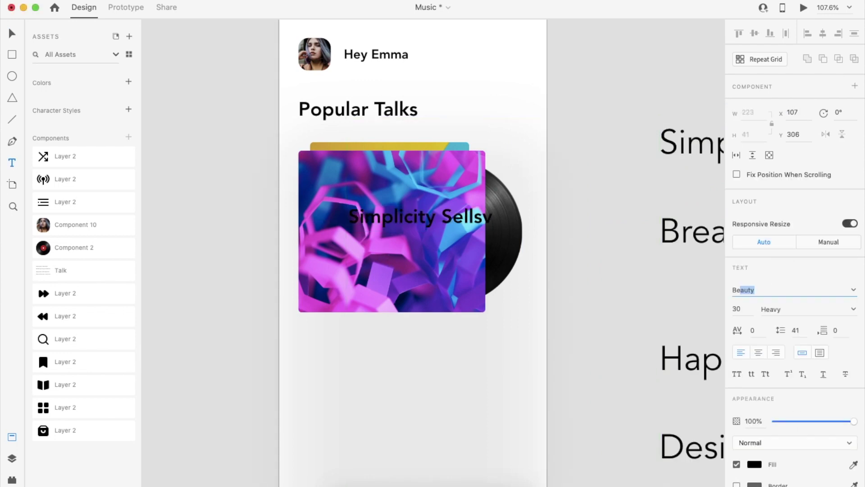
- Set the cover title in the Beauty font with a #FFFFFF fill and move it to X 93, Y 333
key(Escape)
text(Beauty)
key(Return)
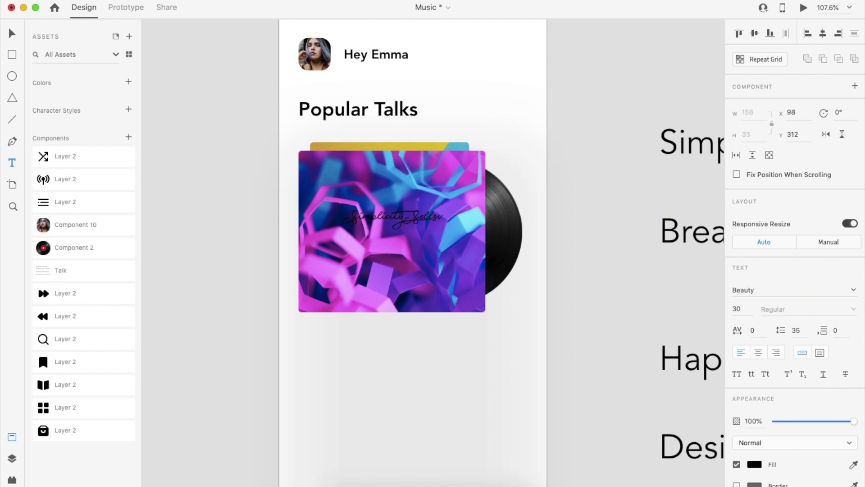
click(755, 464)
drag(667, 383, 559, 248)
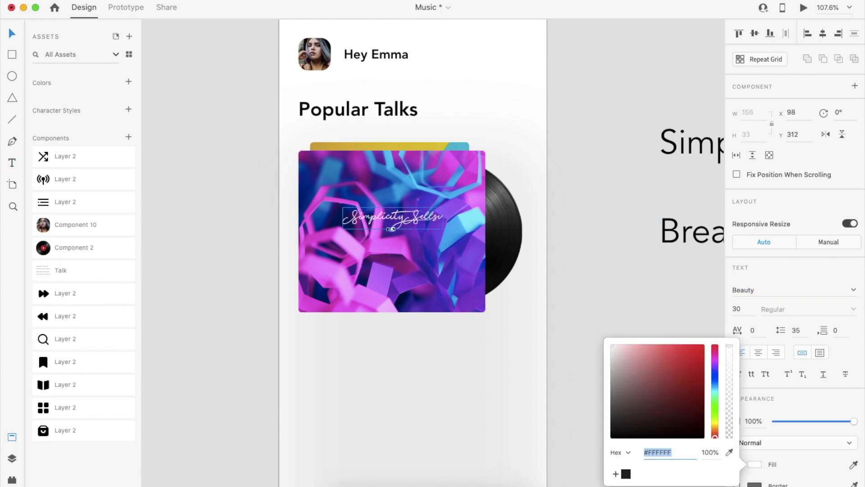
click(434, 263)
drag(417, 220, 415, 232)
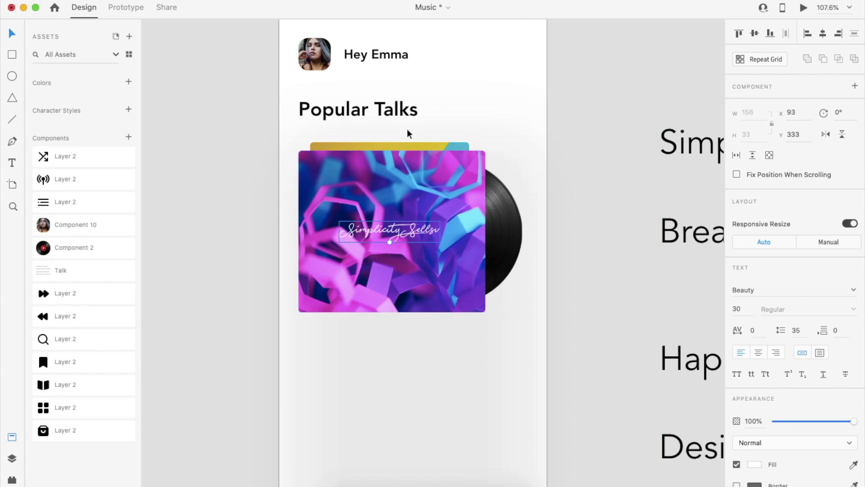
- Duplicate the greeting text beneath the cover title at X 115, Y 372, and copy the speaker's name from the Talk component's first line
drag(396, 59, 402, 258)
scroll(678, 152, right, 5)
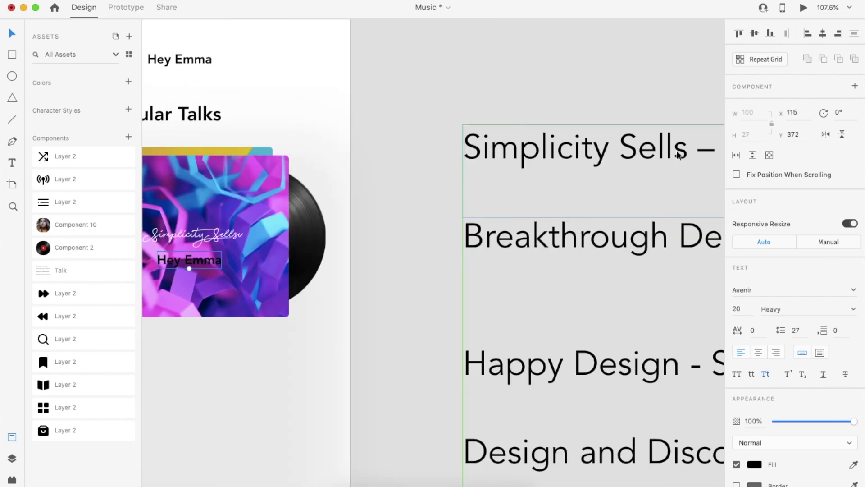
scroll(678, 152, down, 3)
double_click(678, 153)
double_click(667, 147)
double_click(667, 147)
click(624, 61)
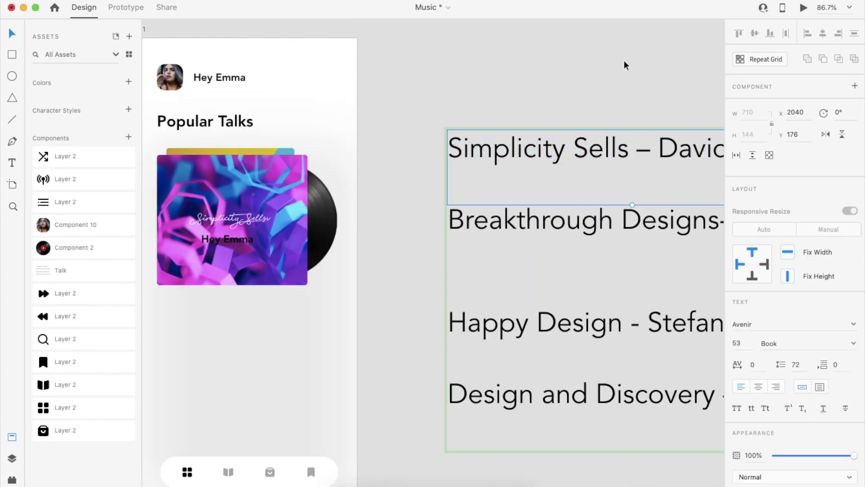
- Replace the duplicated greeting on the purple cover with the copied speaker's name
scroll(624, 60, left, 5)
scroll(449, 230, up, 4)
double_click(401, 242)
key(ctrl+v)
key(Escape)
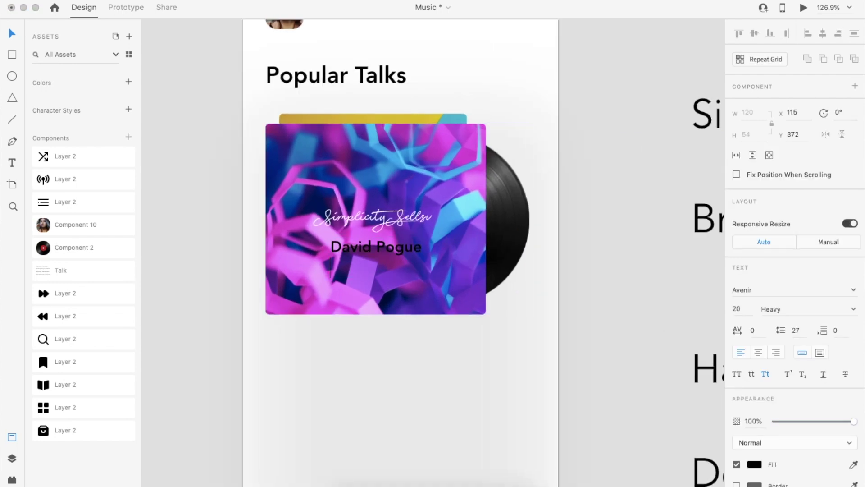
- Make the speaker's name on the cover uppercase at size 16 with a white fill
click(737, 374)
text(16)
key(Return)
click(757, 466)
drag(624, 360, 606, 339)
click(628, 302)
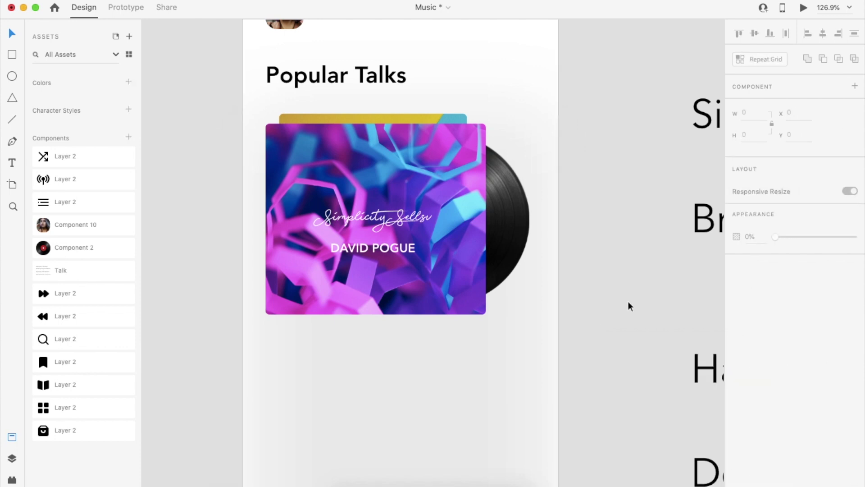
- Set the speaker's name to font size 13 and reposition it centrally beneath the cover title
drag(384, 252, 380, 247)
click(737, 309)
text(13)
key(Return)
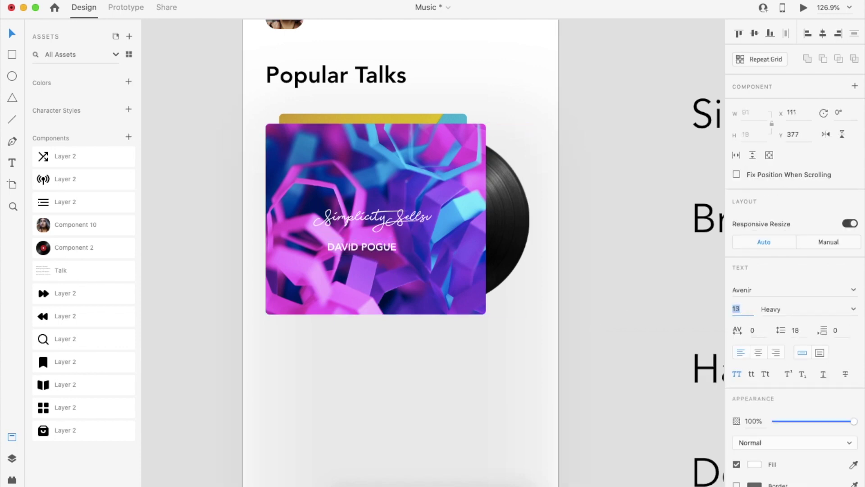
drag(378, 252, 381, 253)
- Draw a 106 × 29 rectangle over the speaker's name on the purple cover
click(12, 55)
drag(331, 233, 406, 246)
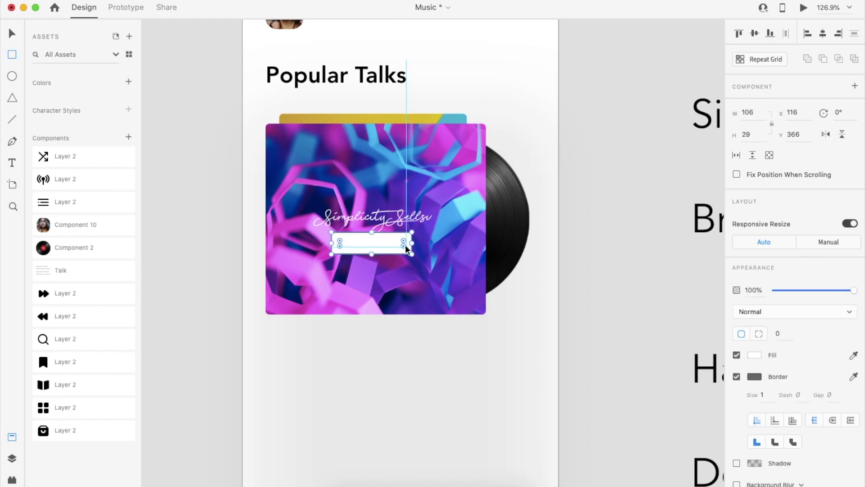
key(v)
- Turn the rectangle into a borderless pill with corner radius 15 and enable its background blur
click(356, 250)
scroll(357, 253, up, 5)
drag(378, 229, 390, 253)
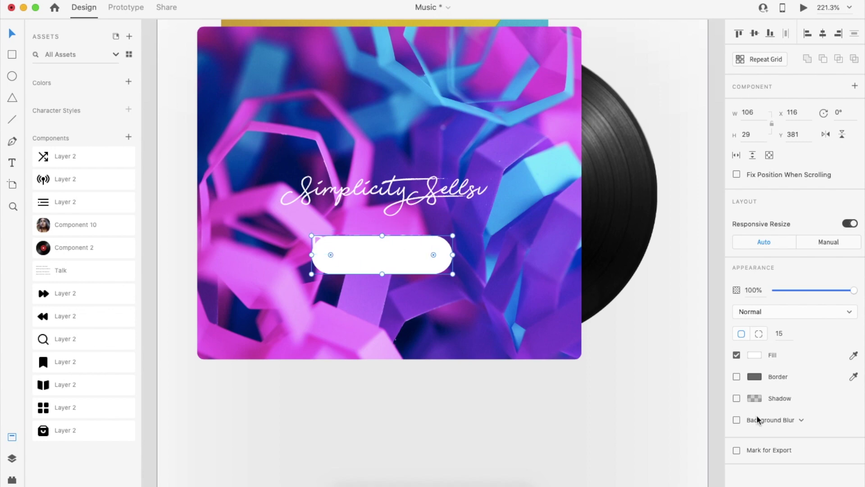
click(736, 420)
- Center the speaker's name on the blurred pill and group the two
drag(401, 269, 432, 244)
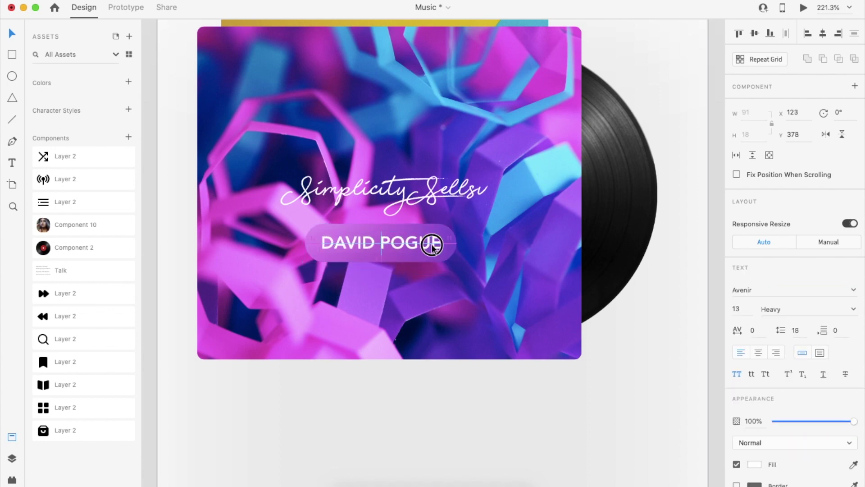
shift+click(447, 243)
key(super+g)
- Align the cover title and the name pill on their horizontal centers and group them
shift+click(406, 193)
click(823, 34)
click(422, 244)
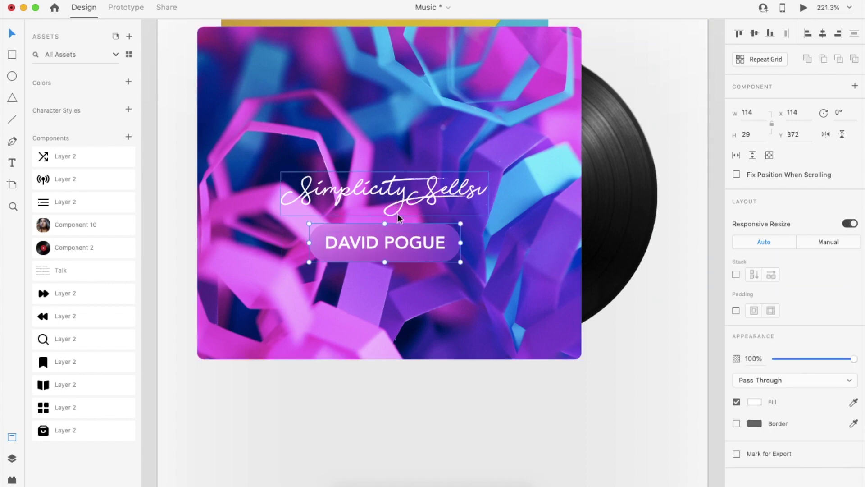
click(397, 211)
shift+click(413, 249)
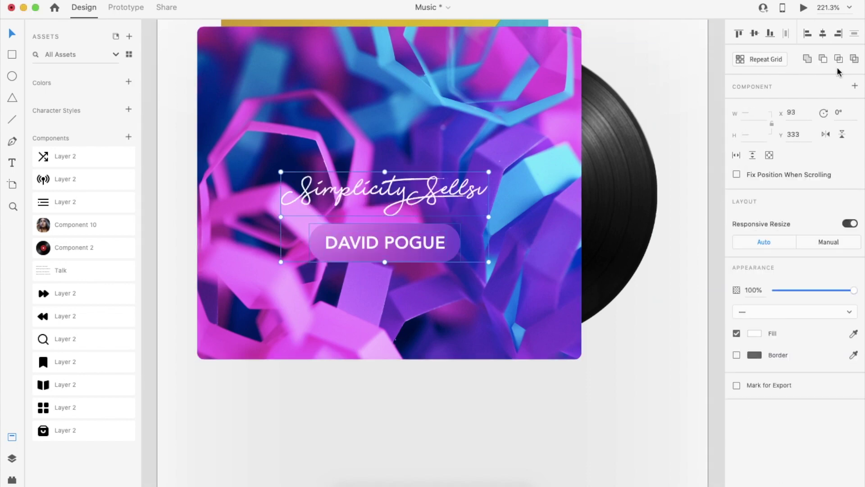
key(super+g)
- Move the title and name group inside the cover group and center it horizontally and vertically on the purple cover
key(super+x)
scroll(408, 289, down, 5)
double_click(408, 288)
key(super+v)
shift+click(407, 288)
click(823, 35)
click(755, 34)
click(635, 220)
scroll(634, 220, down, 5)
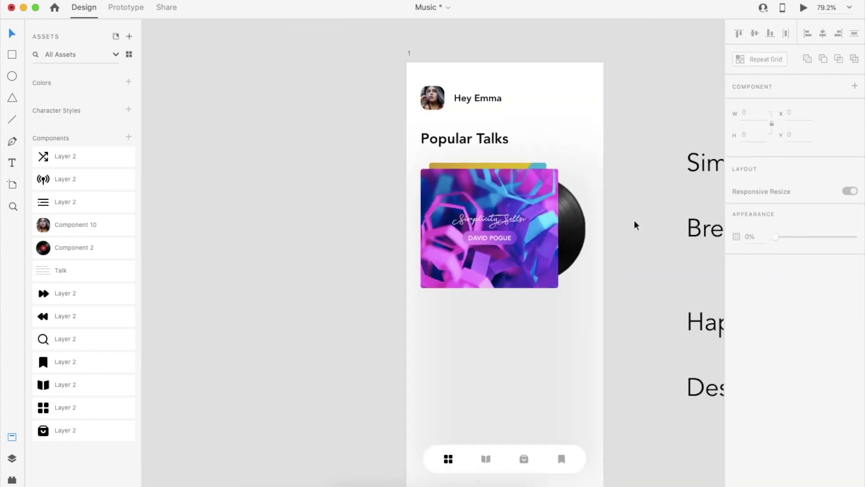
- Duplicate the Popular Talks heading below the cover, change it to Library and align it at X 29, Y 504
scroll(634, 220, right, 2)
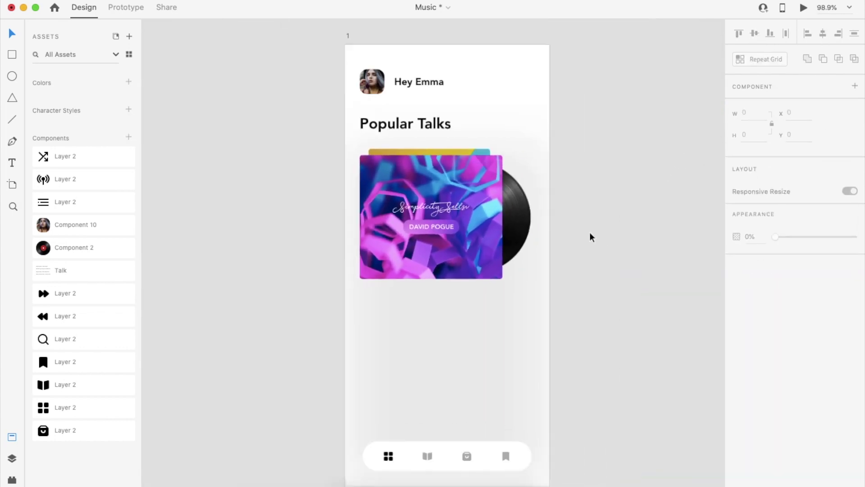
scroll(591, 236, up, 3)
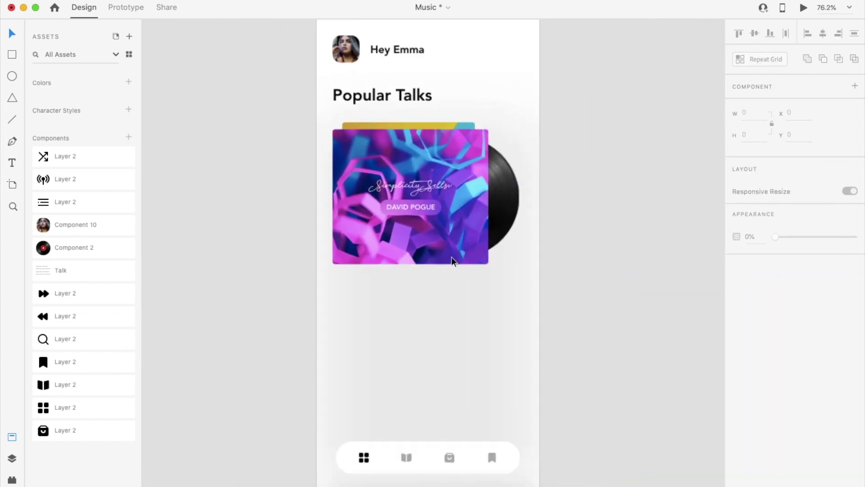
drag(404, 92, 402, 302)
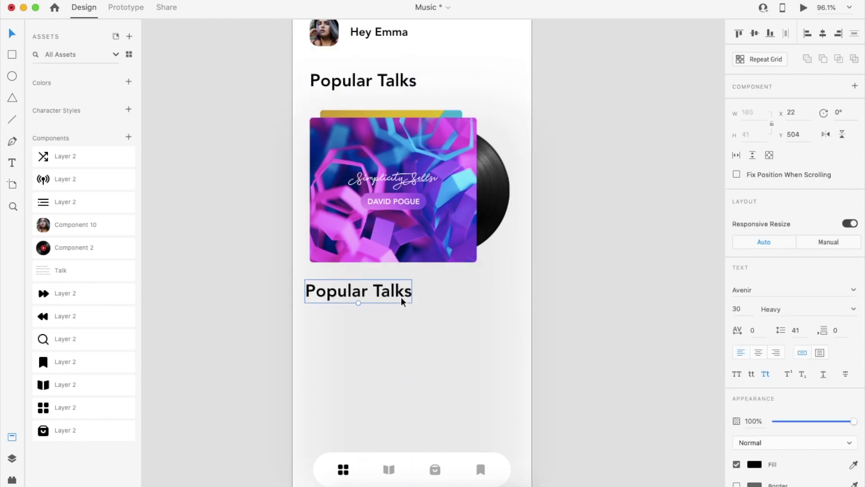
double_click(401, 302)
text(Library)
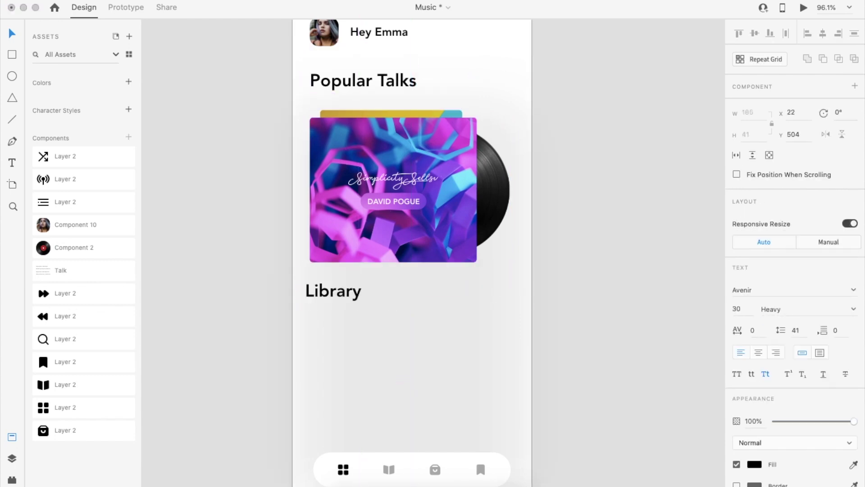
key(Escape)
drag(358, 294, 355, 303)
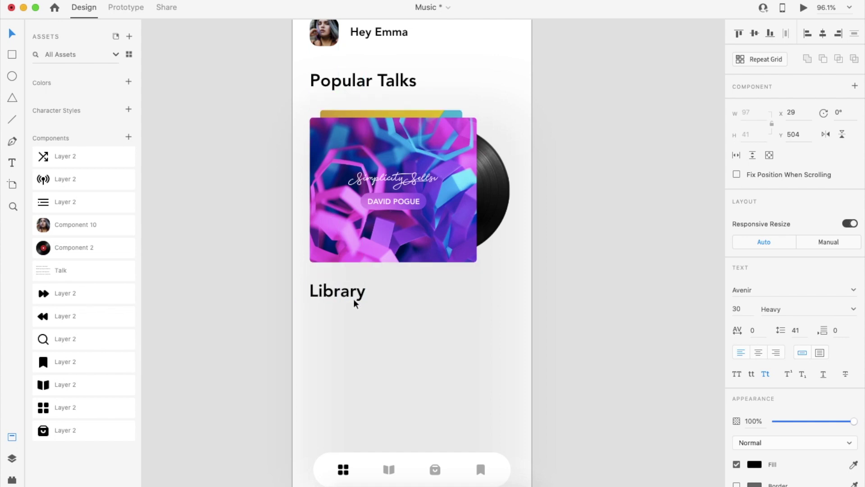
- Duplicate the greeting text below the Library heading at X 30 and change it to Playlist
click(618, 317)
scroll(618, 316, down, 2)
scroll(618, 316, down, 2)
scroll(421, 286, up, 3)
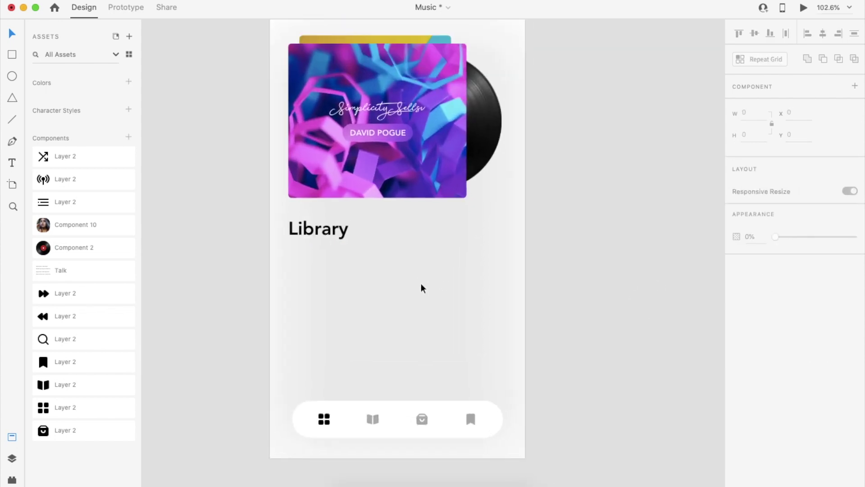
scroll(421, 286, down, 5)
drag(367, 72, 338, 278)
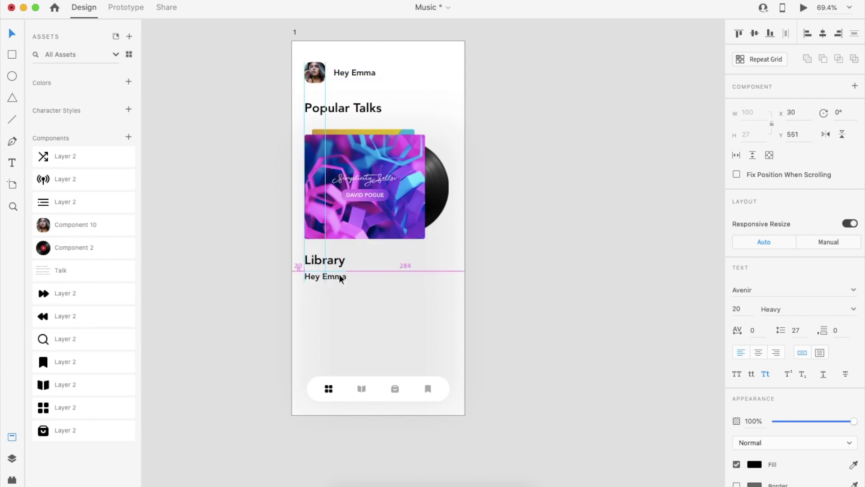
scroll(341, 279, up, 5)
double_click(342, 279)
text(Playlist)
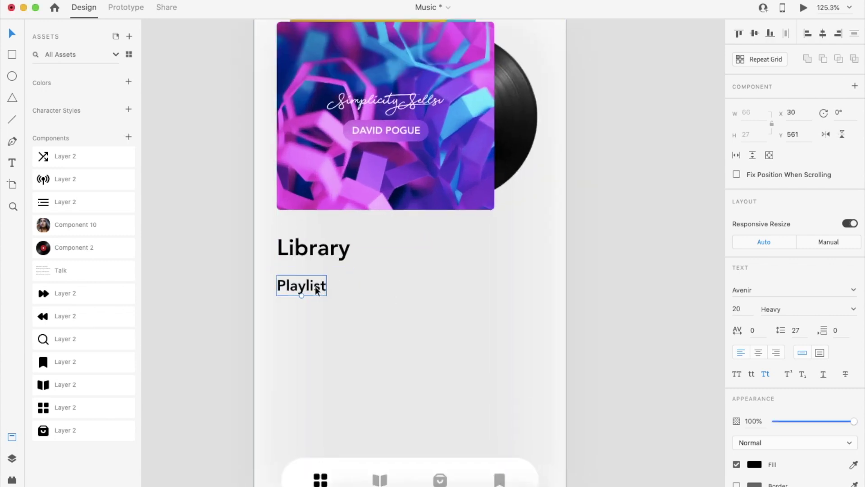
key(Escape)
- Duplicate the Playlist entry downward as Artists, Albums and Downloads, spaced 15 apart
drag(315, 285, 316, 319)
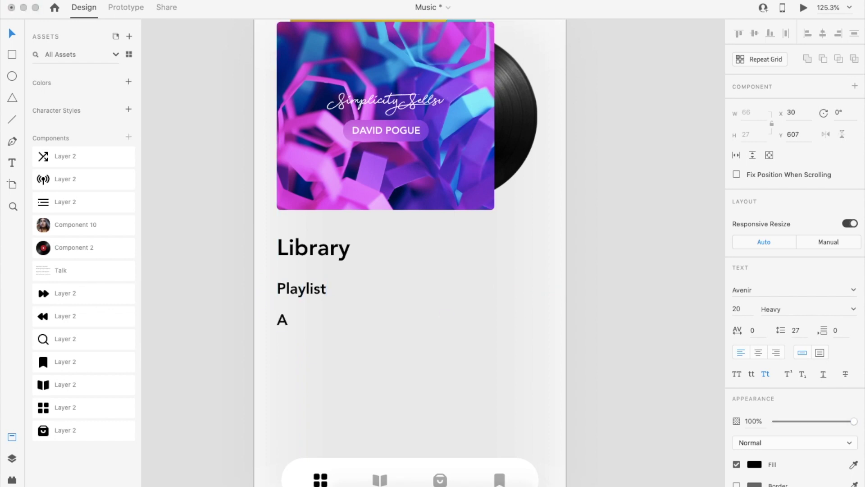
drag(314, 319, 308, 385)
double_click(317, 352)
text(Albums)
key(Escape)
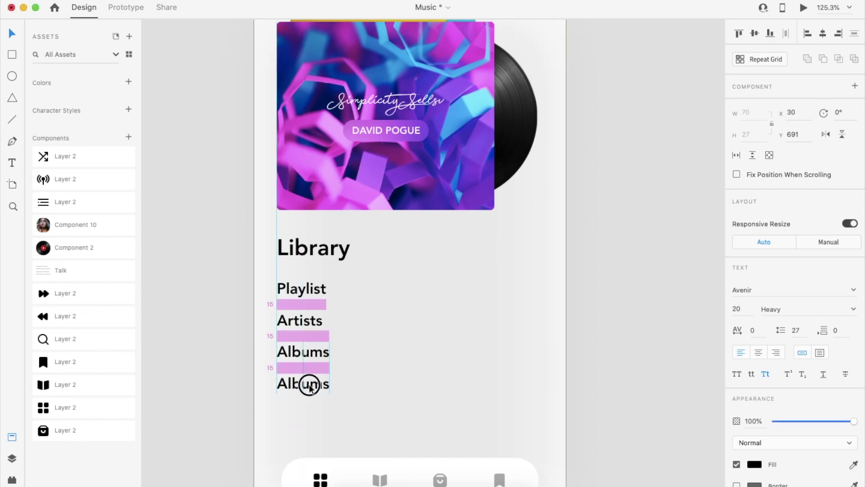
double_click(309, 384)
text(Downloads)
scroll(389, 386, down, 3)
click(599, 305)
- Lighten the four Library entries, Playlist through Downloads, from black to dark grey
click(339, 295)
shift+click(324, 266)
click(591, 233)
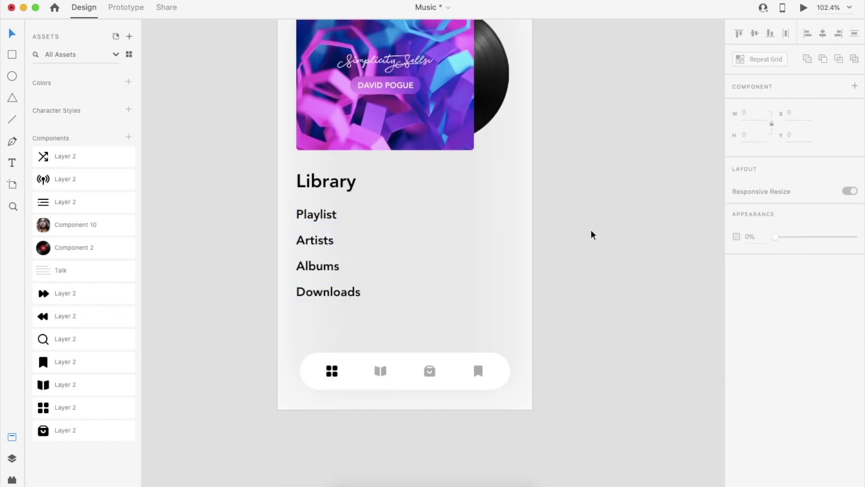
click(329, 218)
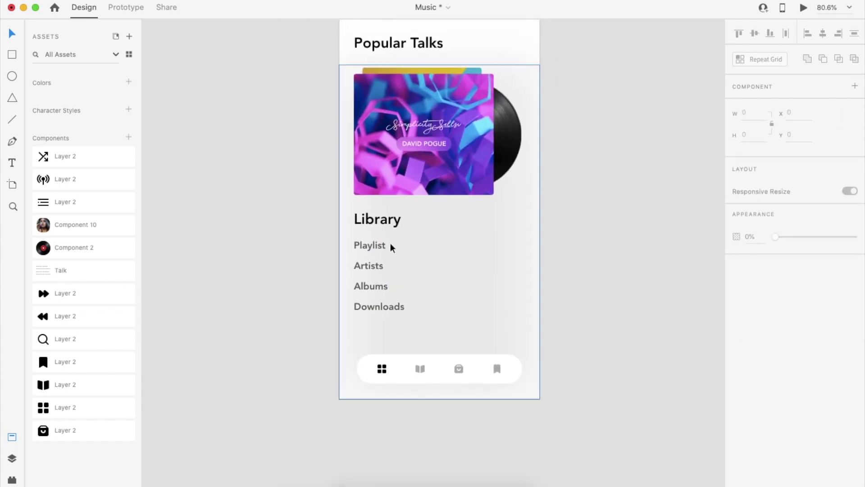
click(390, 245)
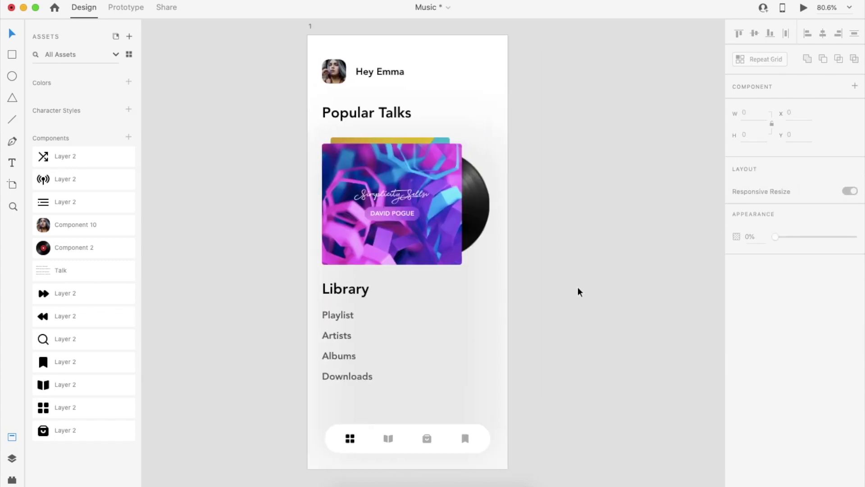
- Draw a 167 × 167 square below the Downloads entry, overlapping the bottom navigation bar
scroll(578, 287, right, 1)
scroll(578, 288, up, 1)
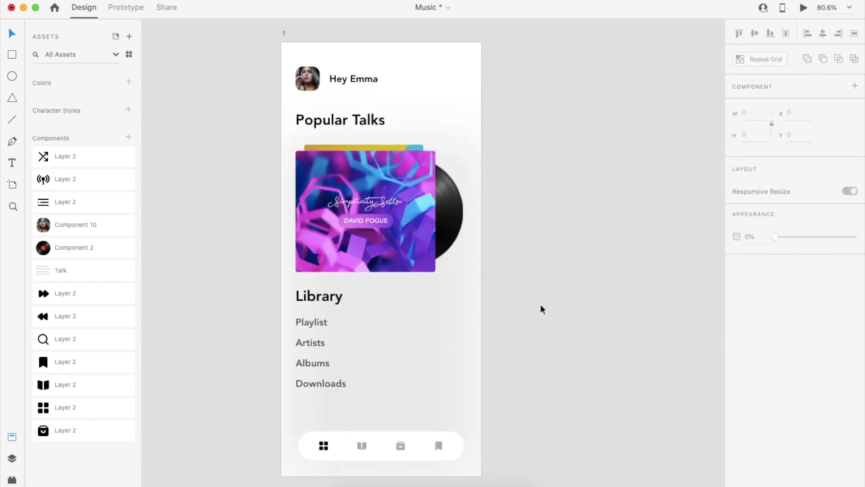
scroll(556, 197, down, 3)
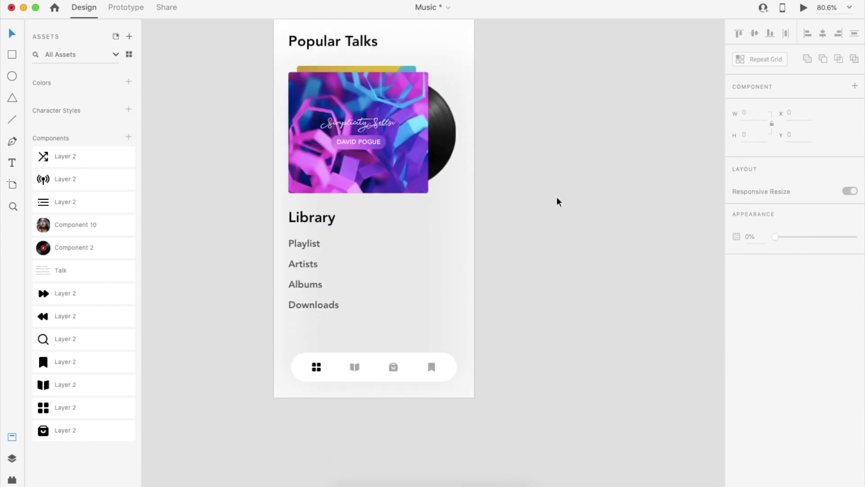
scroll(556, 197, down, 3)
scroll(556, 197, up, 1)
scroll(556, 197, right, 1)
drag(329, 324, 392, 387)
key(Escape)
- Nudge the new square to X 30, Y 748 so it lines up with the Library entries
click(377, 353)
key(Up)
key(Up)
key(Left)
key(Left)
key(Left)
key(Left)
key(Left)
key(Left)
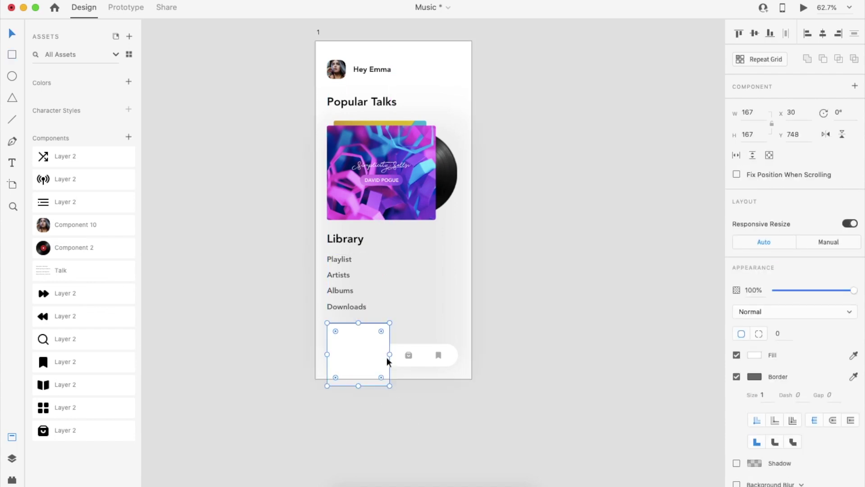
- Duplicate the 167 × 167 square to its right, remove both borders, set the corner radius to 5 and group the pair
drag(377, 358, 444, 358)
shift+click(341, 355)
click(737, 377)
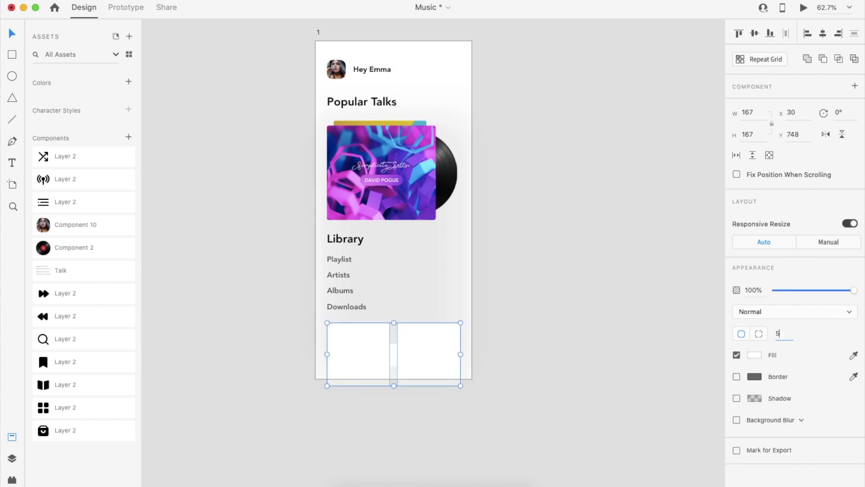
key(super+g)
- Fill the left square with the street court photo and the right square with the dark neon portrait from Finder's Music folder
key(super+Tab)
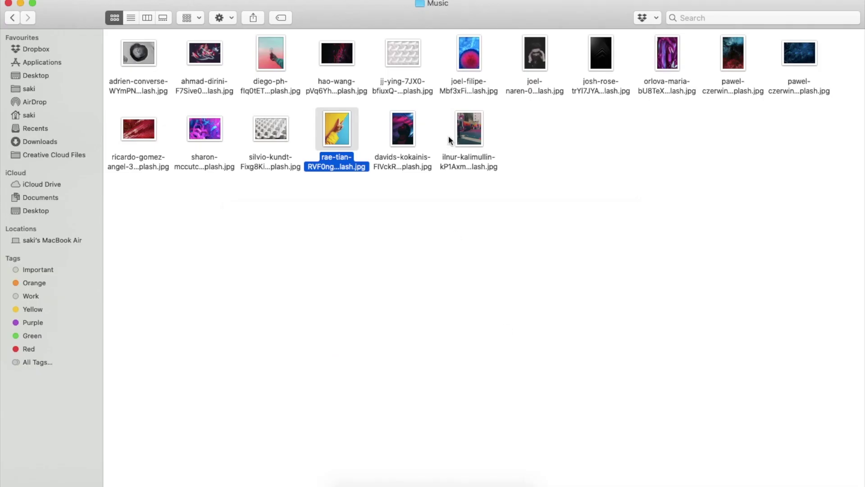
click(471, 134)
key(super+Tab)
drag(473, 134, 367, 345)
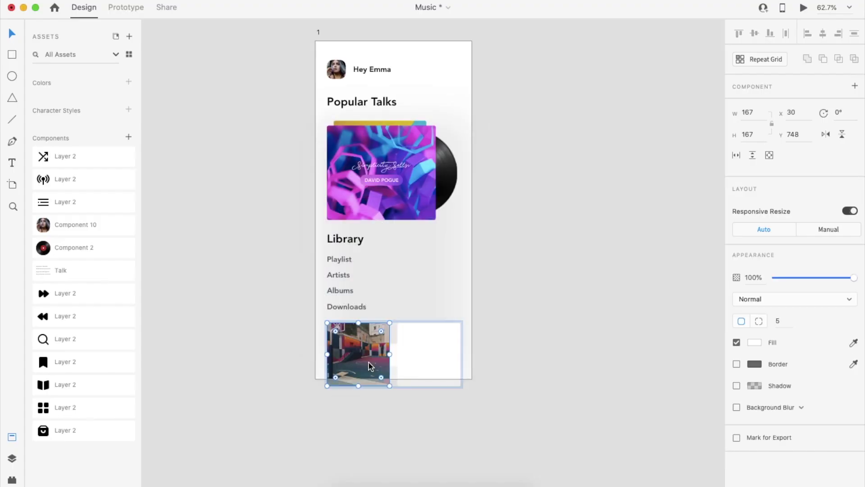
key(super+Tab)
drag(402, 140, 424, 359)
key(super+Tab)
- Send the two photo squares to the back so they sit behind the bottom navigation bar
click(445, 342)
key(shift+super+[)
click(526, 324)
scroll(525, 325, down, 1)
scroll(526, 325, left, 1)
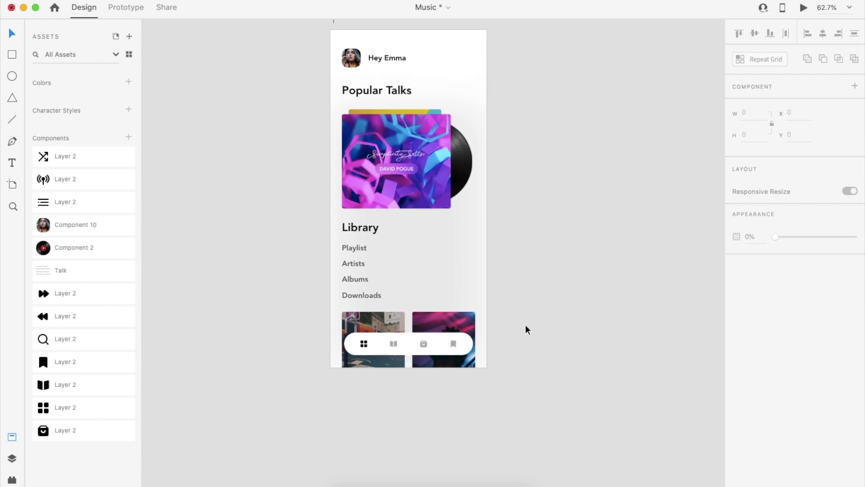
scroll(526, 324, up, 2)
click(427, 315)
key(shift+super+[)
click(509, 295)
click(435, 319)
click(529, 316)
- Create a second blank artboard beside the home screen
scroll(475, 347, down, 3)
scroll(475, 348, up, 1)
scroll(539, 299, up, 2)
scroll(539, 299, right, 1)
scroll(539, 299, down, 2)
key(a)
click(465, 214)
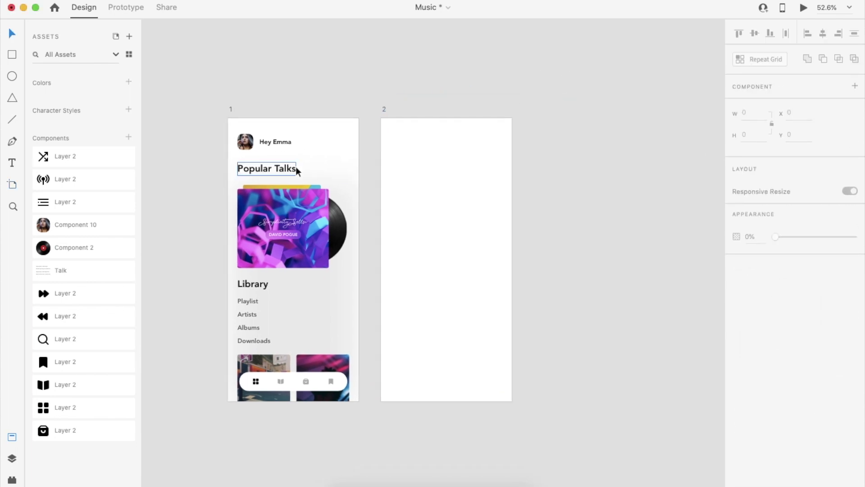
- Copy the Popular Talks heading onto artboard 2 and place it near the top
click(295, 168)
click(440, 171)
key(super+v)
drag(439, 172, 442, 138)
- Draw a left-pointing chevron below the heading with the Pen tool and give it a #000000 border of size 2
scroll(442, 139, up, 5)
key(p)
click(427, 175)
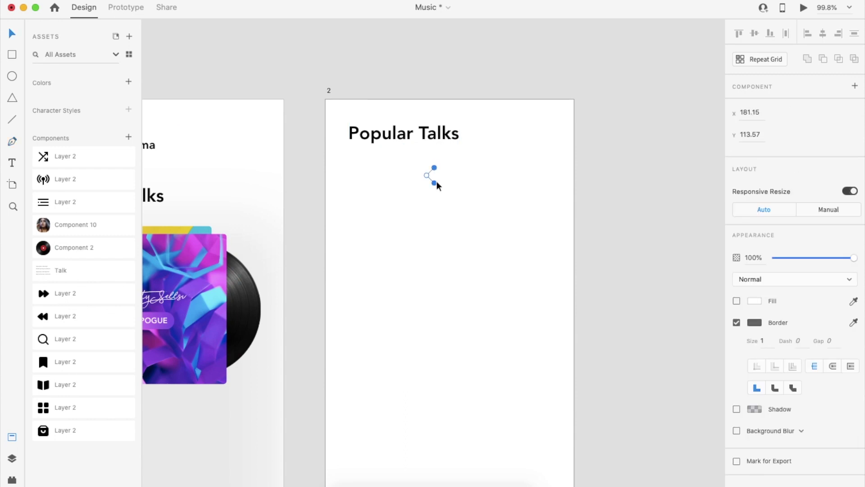
click(755, 322)
drag(650, 327, 606, 353)
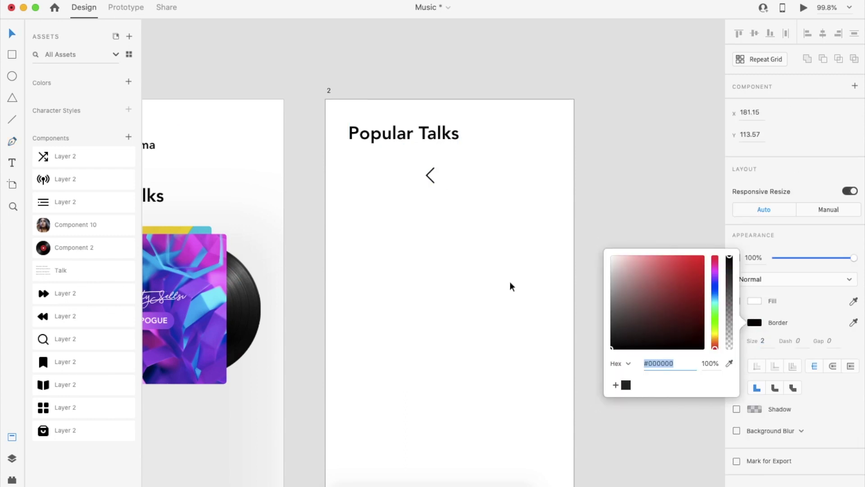
click(510, 282)
- Place the chevron just before the Popular Talks heading, align both vertically by their middles and group them
drag(434, 182, 362, 149)
scroll(363, 148, up, 5)
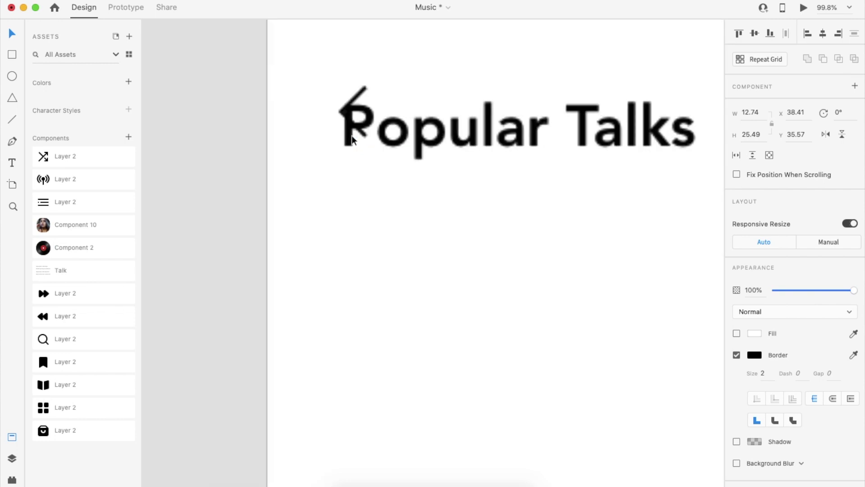
scroll(359, 107, down, 3)
drag(360, 106, 393, 119)
shift+click(358, 121)
click(754, 35)
key(super+g)
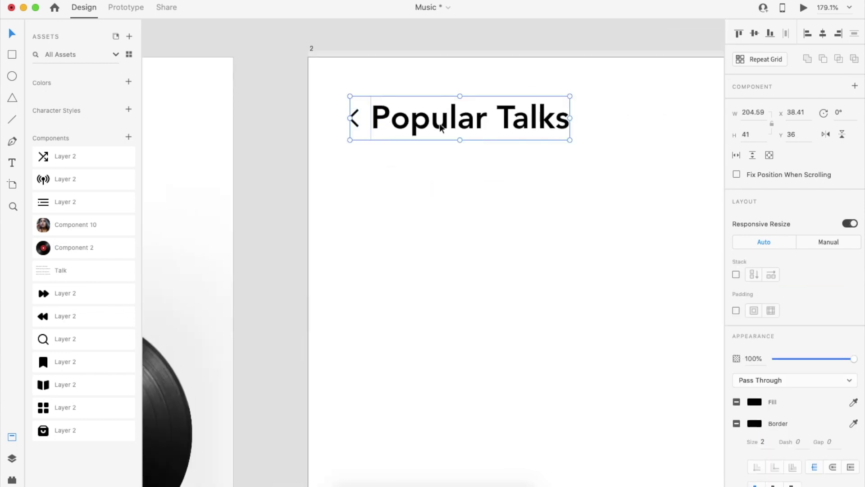
- Nudge the chevron and heading group left to X 30.41
key(Left)
key(Left)
key(Left)
key(Left)
key(Left)
key(Left)
key(Left)
key(Left)
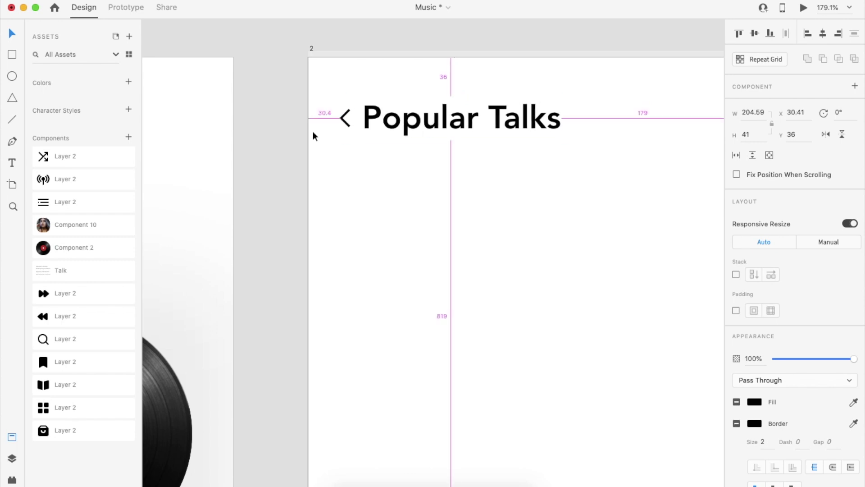
- Nudge the chevron and heading group up to Y 30 on artboard 2
scroll(313, 131, down, 3)
scroll(313, 132, left, 3)
click(241, 137)
click(176, 134)
click(491, 121)
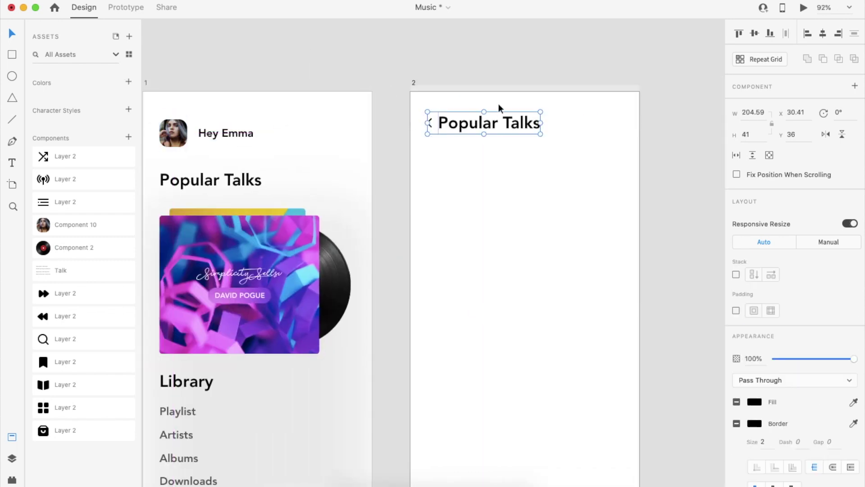
key(Up)
key(Up)
key(Up)
key(Up)
key(Up)
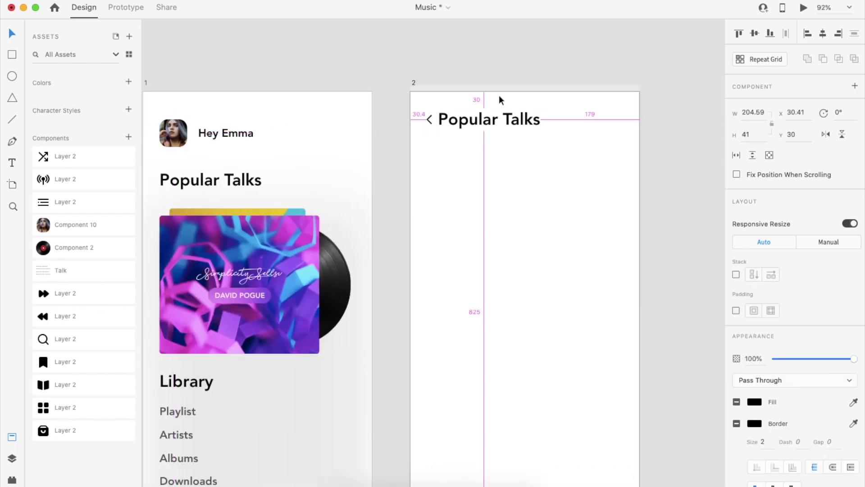
click(530, 195)
- Draw a full-width rectangle across the top of artboard 2 and extend its lower edge slightly downward
scroll(531, 196, down, 4)
scroll(590, 187, right, 4)
key(r)
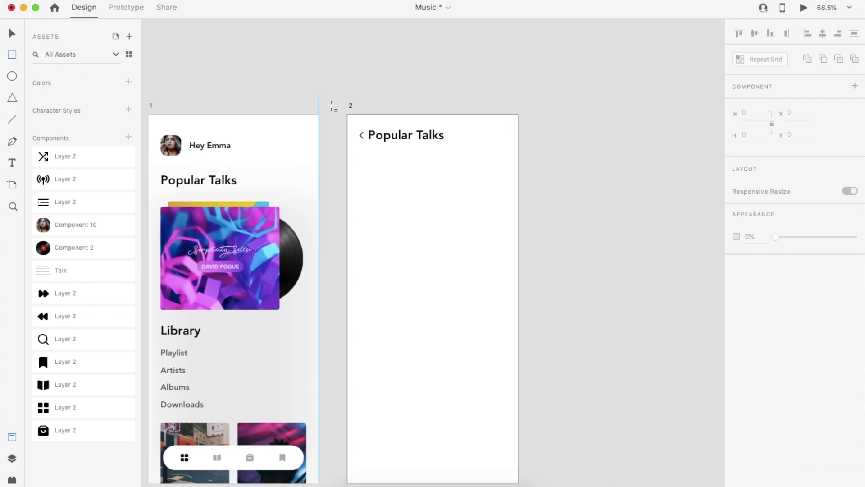
drag(347, 113, 518, 154)
click(565, 169)
click(438, 150)
drag(433, 154, 432, 162)
- Move the Popular Talks header group down by 20 within the new rectangle
click(430, 134)
key(shift+Down)
key(shift+Down)
- Remove the header rectangle's border and turn on its Background Blur
click(491, 149)
click(736, 376)
click(736, 419)
click(675, 317)
scroll(675, 317, down, 3)
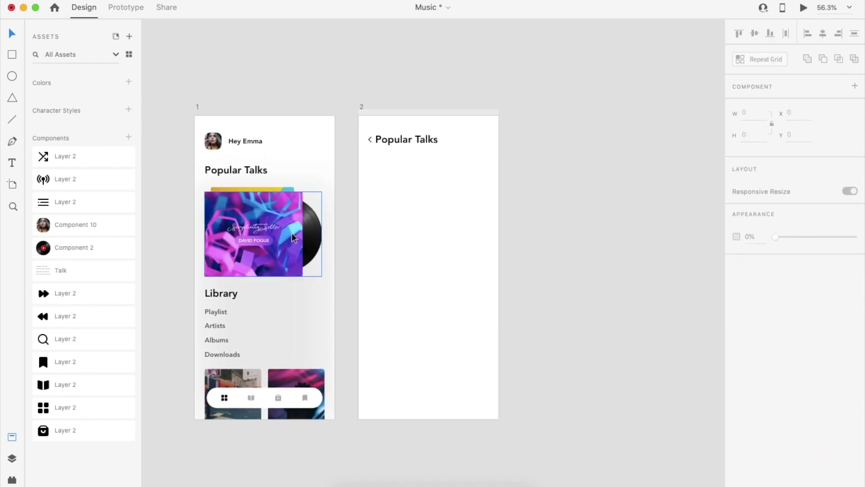
- Copy the purple cover with its vinyl onto artboard 2 and move the record so it sticks out below the cover
click(291, 231)
key(super+c)
click(476, 234)
key(super+v)
key(Escape)
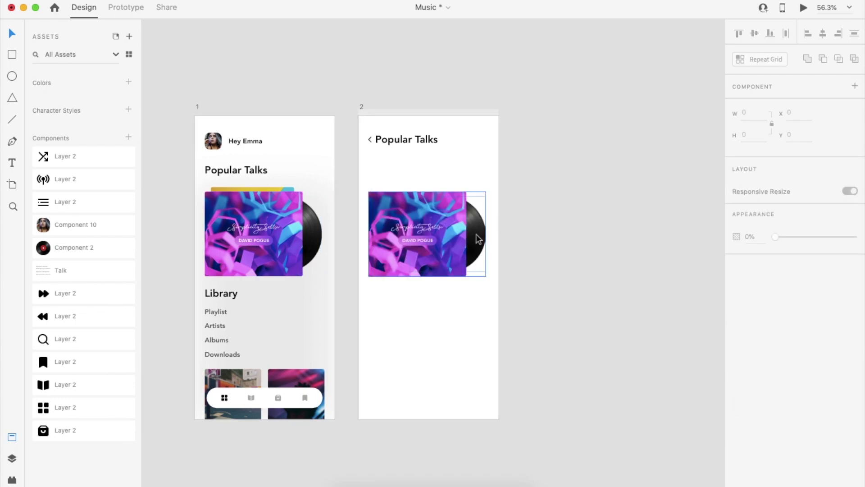
drag(476, 234, 446, 279)
click(578, 276)
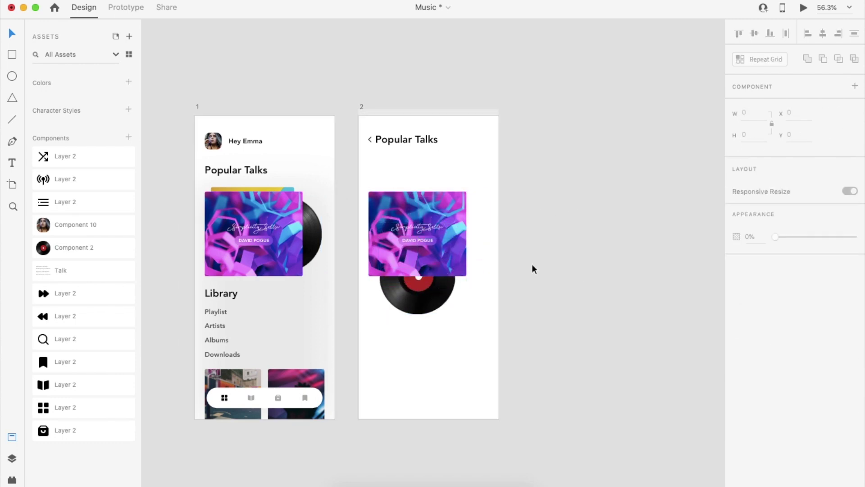
- Centre the cover and record group horizontally on artboard 2 and move it up by 70
click(442, 253)
click(823, 34)
key(shift+Up)
key(shift+Up)
key(shift+Up)
key(shift+Up)
key(shift+Up)
key(shift+Up)
key(shift+Up)
- Copy the blurred grey background shape from artboard 1 onto artboard 2 and send it to the back
click(311, 319)
key(super+c)
click(399, 352)
key(super+v)
key(shift+super+bracketleft)
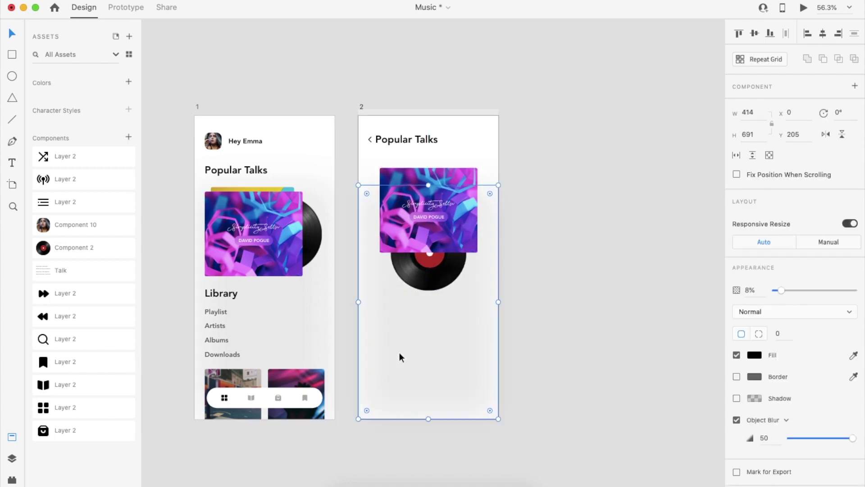
- Move the cover group up by 10 and stretch the blurred background up to the top edge of artboard 2
click(569, 266)
click(462, 233)
key(shift+Up)
click(442, 320)
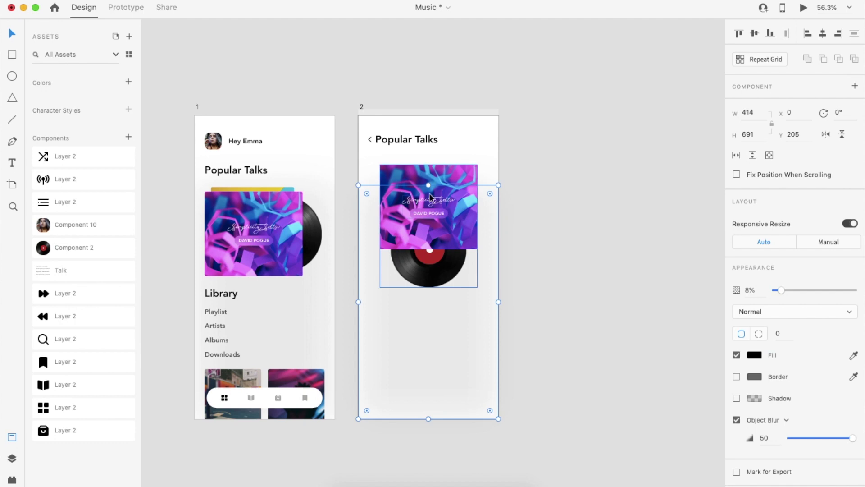
drag(428, 161, 428, 117)
key(Escape)
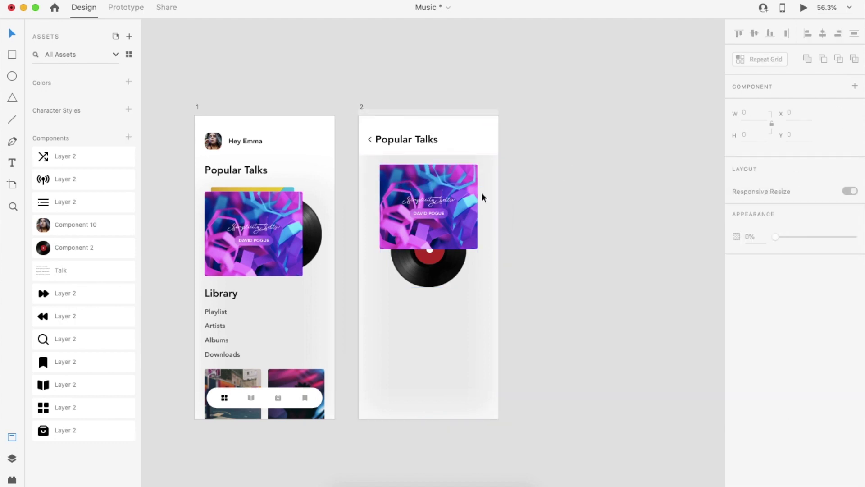
- Nudge the cover group down to Y 146 and widen it on both sides to 354
click(464, 142)
click(463, 192)
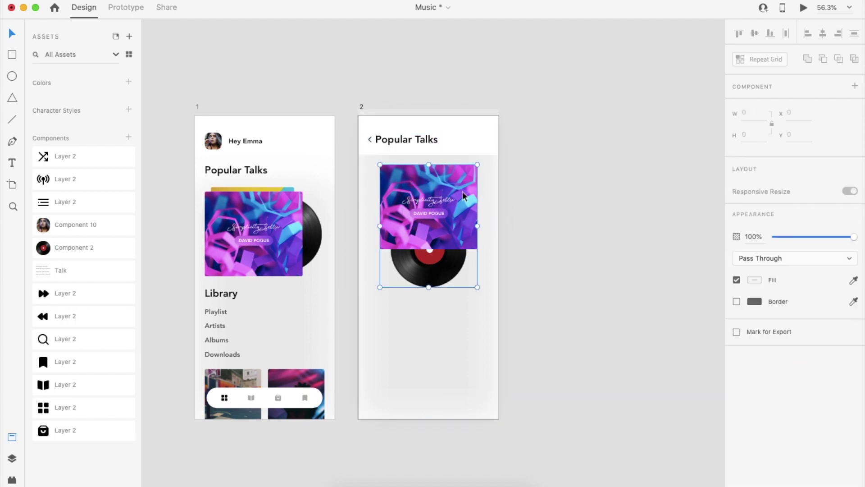
key(Down)
key(Down)
click(544, 218)
click(456, 242)
drag(479, 225, 490, 226)
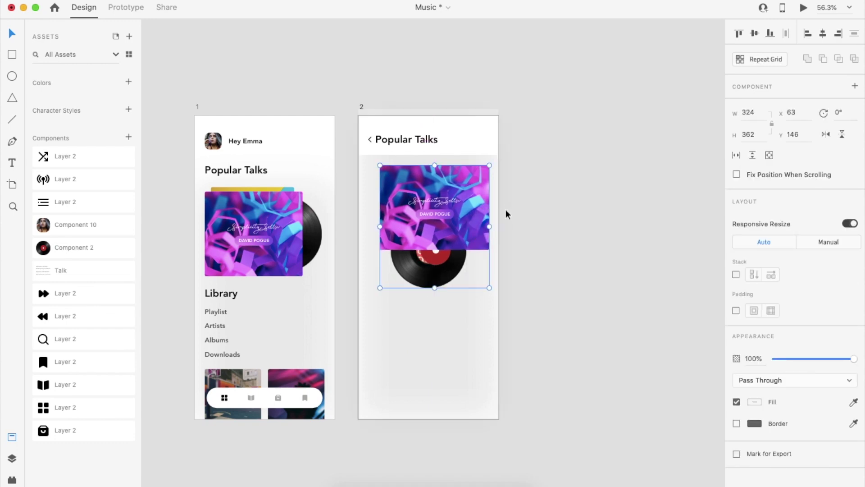
drag(380, 226, 364, 227)
click(570, 224)
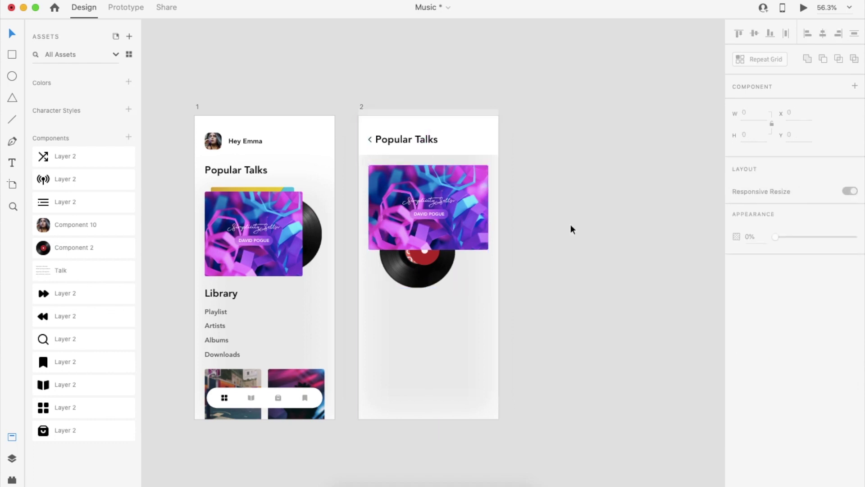
- Extend the cover's lower edge downward and enlarge the record to 285 × 285, centred beneath the cover
double_click(414, 275)
click(459, 244)
drag(429, 250, 478, 324)
click(429, 285)
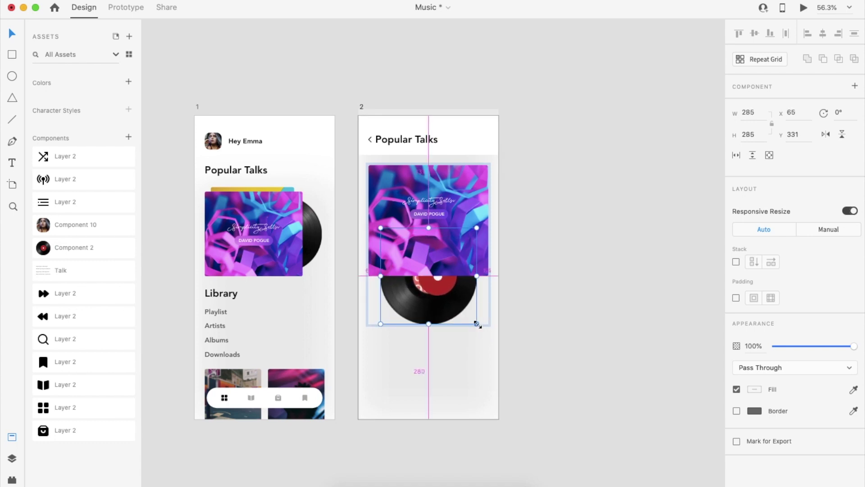
click(510, 324)
- Stretch the cover further down with the record below it, and centre the title and name badge vertically on the cover
click(437, 264)
double_click(436, 264)
drag(429, 276, 435, 328)
click(558, 336)
click(433, 213)
click(755, 34)
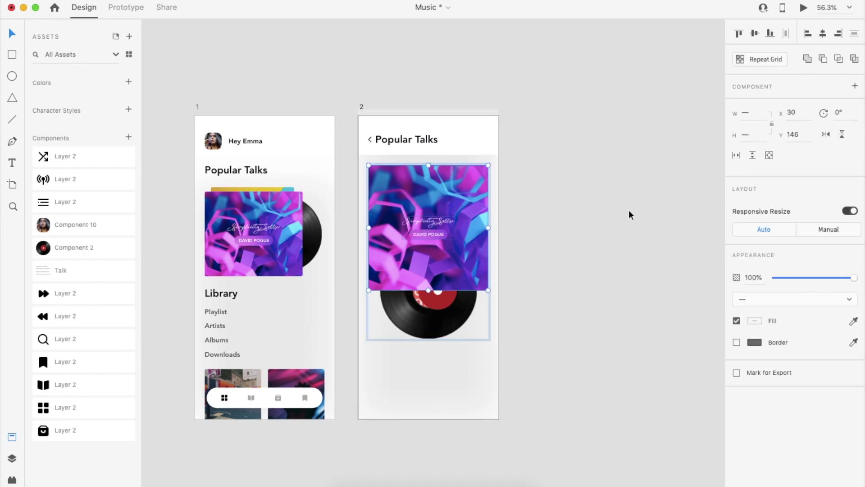
click(550, 249)
- Centre the small white hole on the red label of the vinyl record
scroll(550, 249, up, 3)
click(441, 290)
scroll(442, 291, down, 3)
double_click(405, 316)
double_click(403, 317)
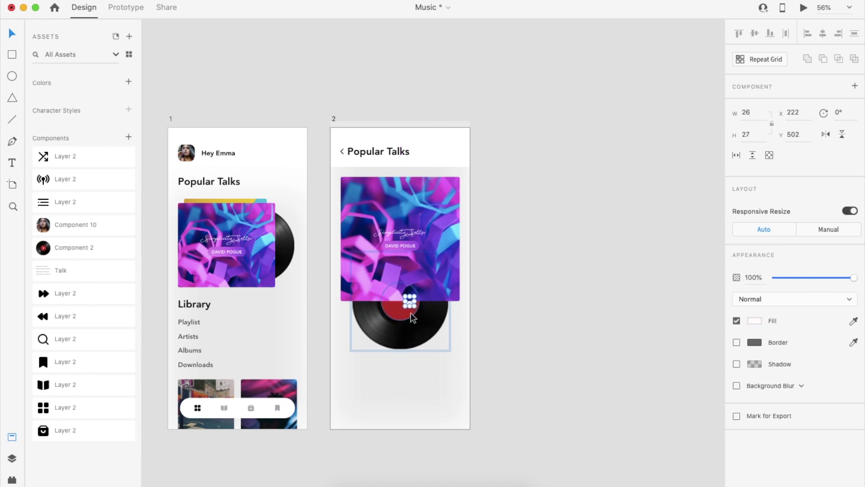
key(Escape)
click(553, 338)
scroll(553, 338, up, 2)
double_click(433, 337)
drag(434, 338, 442, 334)
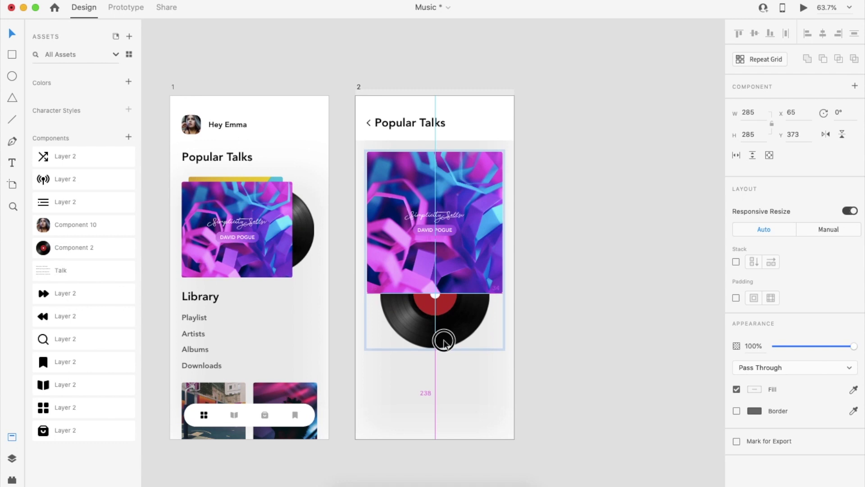
- Move the cover and record group off artboard 2 onto the empty canvas to its right
scroll(545, 297, down, 3)
scroll(582, 331, up, 2)
drag(450, 248, 601, 241)
scroll(608, 245, down, 2)
- Repeat the cover group down the canvas with Repeat Grid, widen the gaps between copies and ungroup the grid
click(767, 60)
drag(452, 270, 470, 417)
key(super+minus)
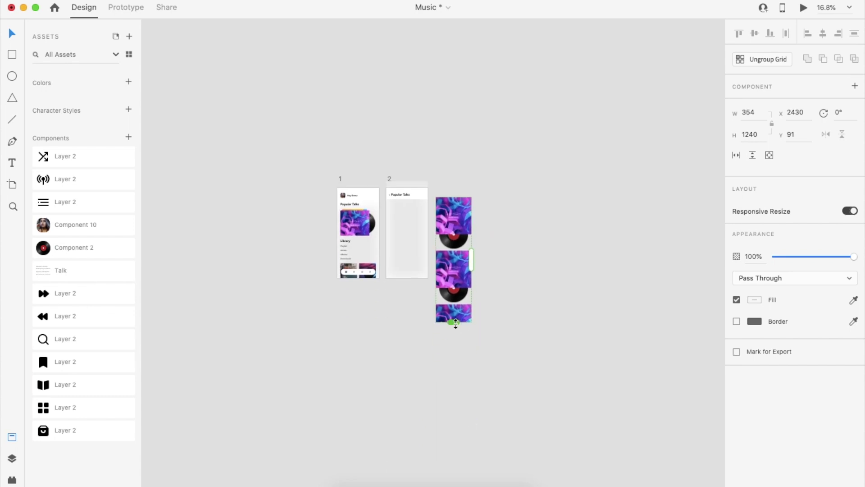
drag(456, 323, 471, 450)
drag(457, 356, 455, 366)
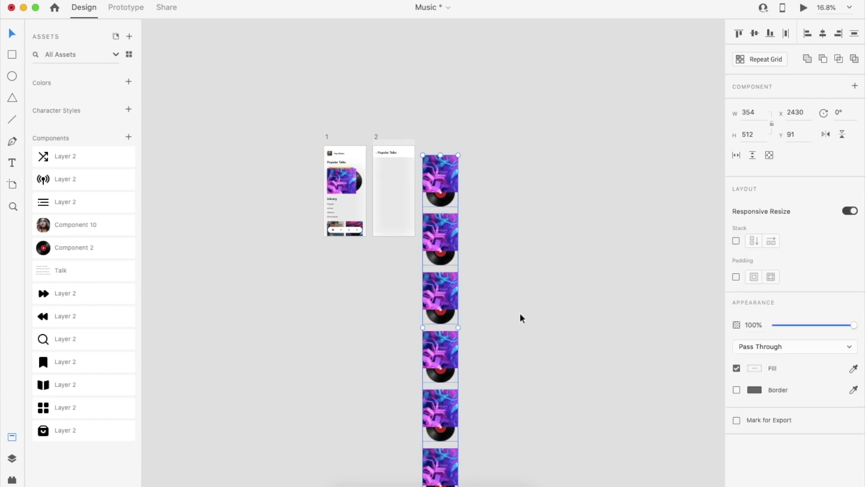
- Delete the sixth cover group from the column of copies
click(520, 314)
click(439, 453)
key(Delete)
- Replace the image of a copied cover with the blue and pink abstract picture from Finder's Music folder
scroll(446, 216, up, 5)
double_click(461, 231)
key(super+Tab)
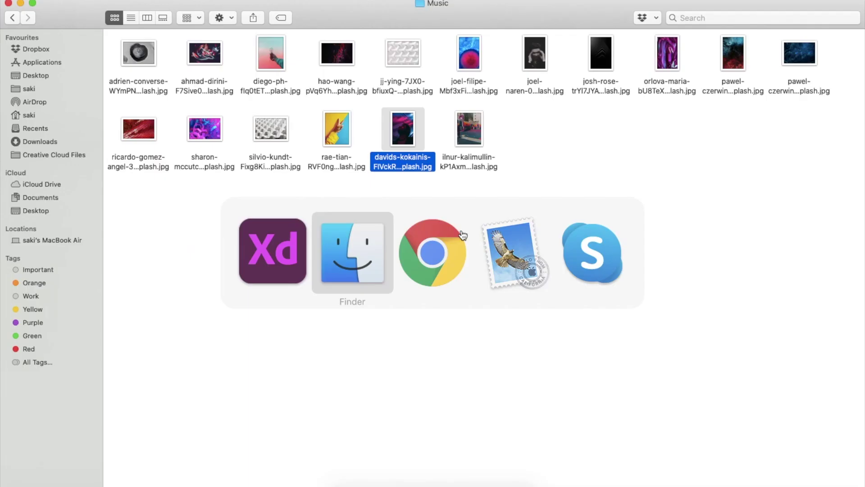
key(super+Tab)
drag(473, 56, 456, 228)
- Replace the third cover's image in the column with the dark blue swirl picture from Finder's Music folder
scroll(448, 295, down, 3)
click(448, 295)
key(super+Tab)
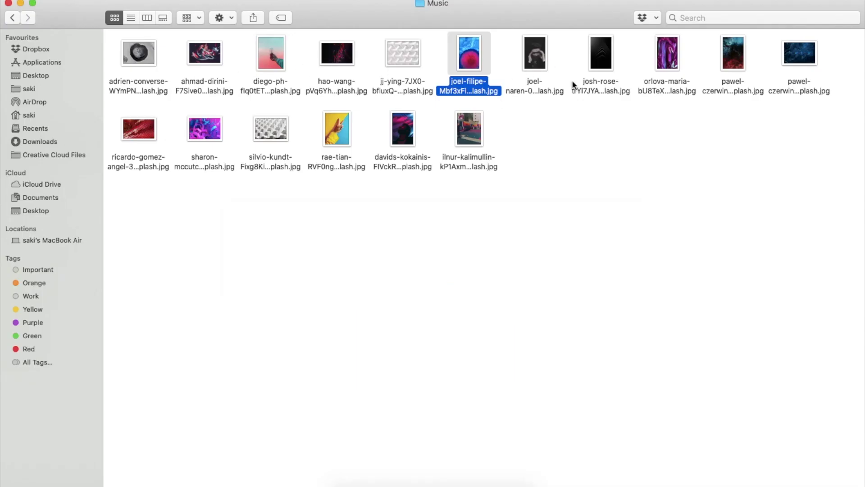
click(666, 58)
click(793, 60)
key(super+Tab)
drag(793, 60, 451, 297)
scroll(518, 333, down, 3)
- Replace the fourth cover's image with the blurred black-and-white portrait from the Music folder
key(super+Tab)
click(534, 60)
drag(535, 61, 464, 311)
key(super+Tab)
scroll(509, 324, down, 3)
- Replace the fifth cover's image with the black picture with red light trails from the Music folder
key(super+Tab)
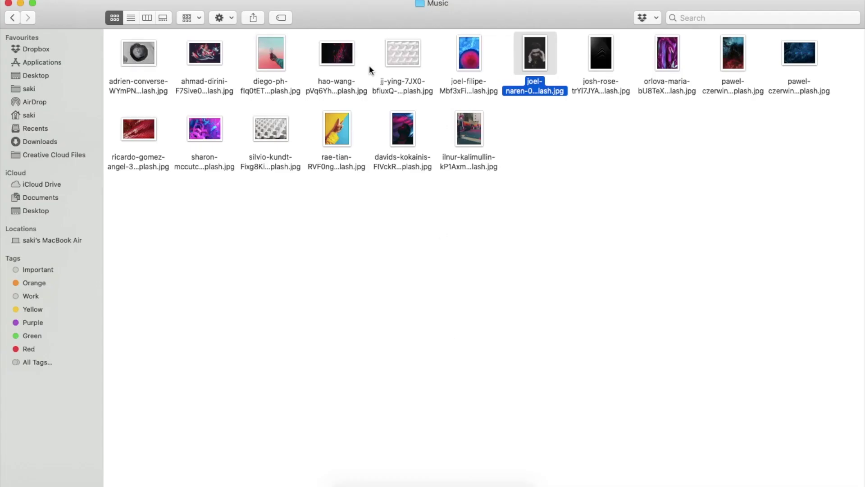
click(337, 53)
key(super+Tab)
drag(337, 53, 389, 325)
scroll(514, 315, up, 10)
scroll(514, 315, up, 5)
scroll(488, 261, down, 3)
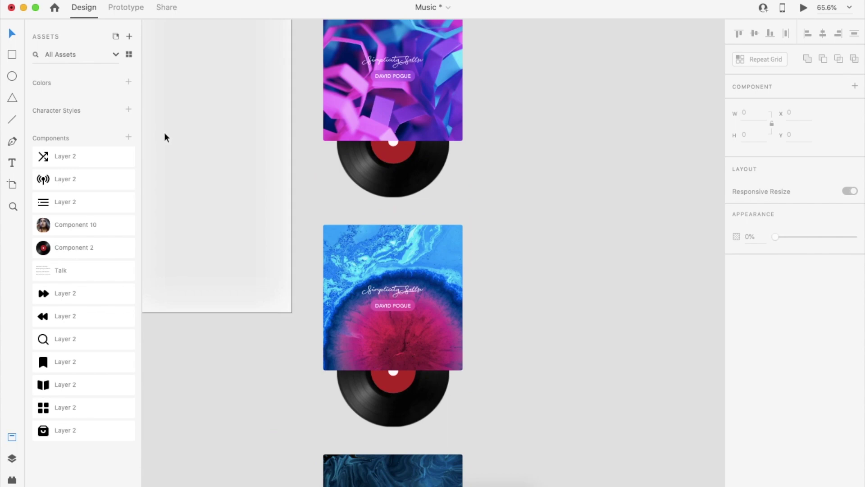
- Place the Talk component beside the covers and copy its text "Breakthrough Designs" into the second cover's title
drag(90, 271, 624, 236)
scroll(631, 221, down, 3)
double_click(631, 221)
drag(664, 217, 543, 217)
key(super+c)
key(Escape)
scroll(487, 277, up, 5)
click(502, 256)
double_click(501, 256)
double_click(501, 256)
key(super+v)
key(Escape)
- Change the speaker label on the second cover to "R A MASHELKAR"
scroll(506, 297, down, 3)
scroll(615, 205, right, 5)
double_click(624, 198)
double_click(625, 197)
drag(547, 191, 672, 193)
key(Escape)
key(Escape)
scroll(468, 193, left, 2)
scroll(328, 236, up, 5)
click(328, 237)
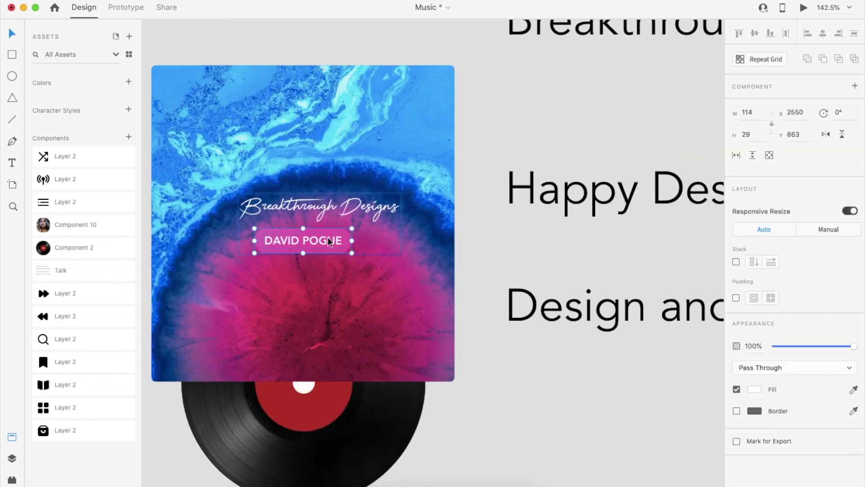
double_click(328, 237)
text(R A MASHELKAR)
key(Escape)
- Widen the pill behind the second cover's speaker label and centre the label and title horizontally on the cover
drag(352, 241, 371, 240)
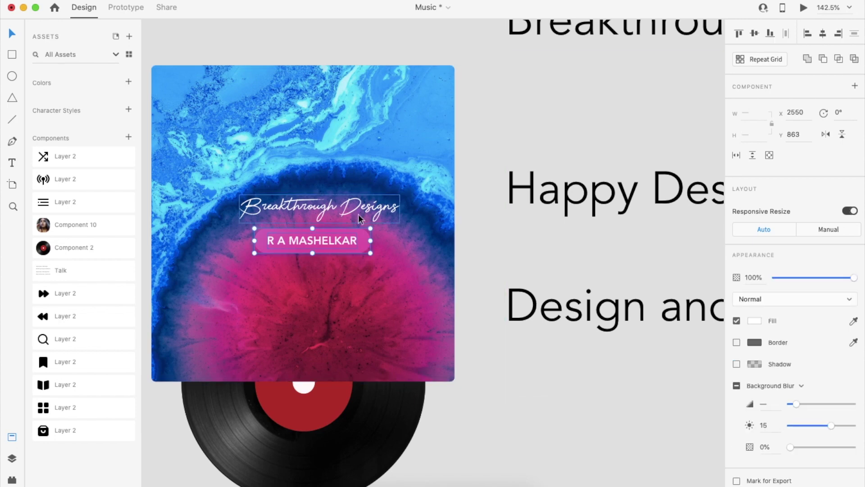
click(823, 36)
click(388, 282)
click(824, 37)
click(594, 106)
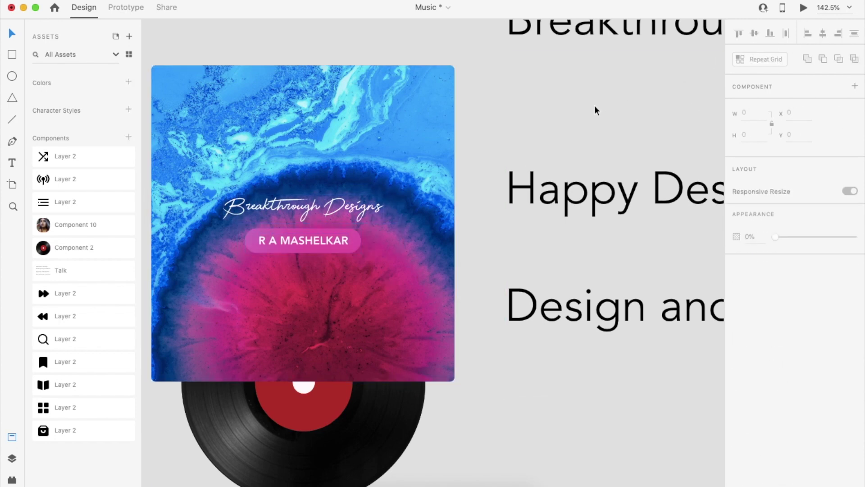
- Copy "Happy Design" from the talk list and paste it as the title of the third, dark blue cover
scroll(594, 105, down, 6)
scroll(559, 195, up, 2)
double_click(553, 217)
drag(602, 212, 491, 211)
key(super+c)
key(Escape)
scroll(539, 353, down, 4)
scroll(417, 266, up, 5)
double_click(441, 247)
key(super+a)
key(super+v)
key(Escape)
- Change the speaker label on the dark blue cover to "STEFAN SAGMEISTER", taken from the talk list
scroll(460, 274, down, 5)
scroll(587, 180, up, 3)
scroll(587, 179, right, 3)
click(541, 177)
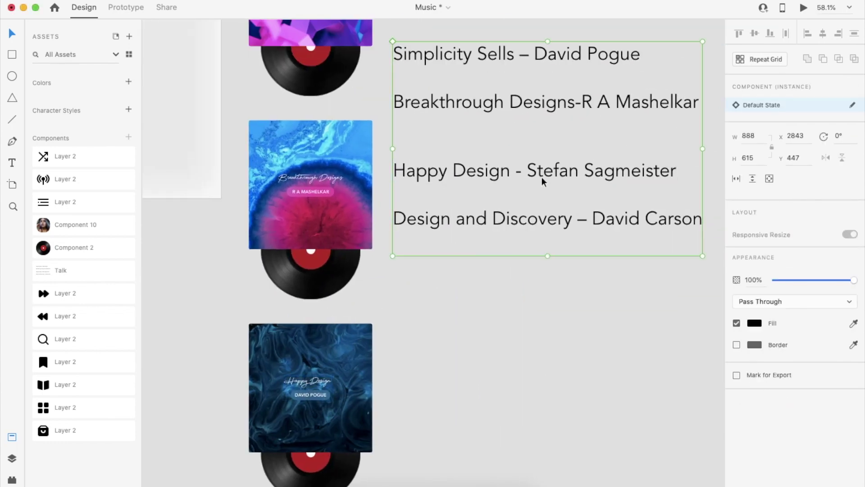
double_click(538, 174)
drag(527, 171, 515, 293)
key(Escape)
scroll(514, 293, down, 4)
scroll(515, 293, left, 1)
scroll(377, 218, up, 5)
double_click(383, 231)
double_click(382, 230)
double_click(382, 231)
key(super+a)
text(STEFAN SAGMEISTER)
key(Escape)
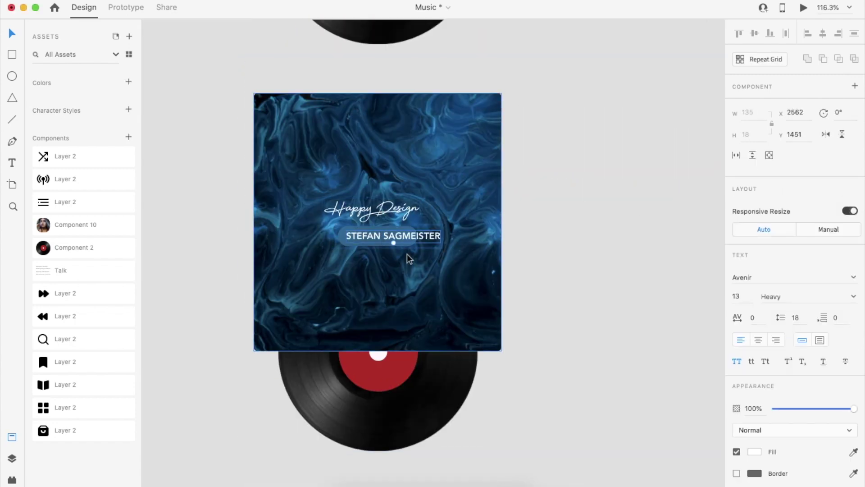
- Widen the pill behind the third cover's speaker label to 166 and centre the label and title horizontally on the cover
click(405, 245)
scroll(405, 247, up, 4)
drag(426, 229, 486, 233)
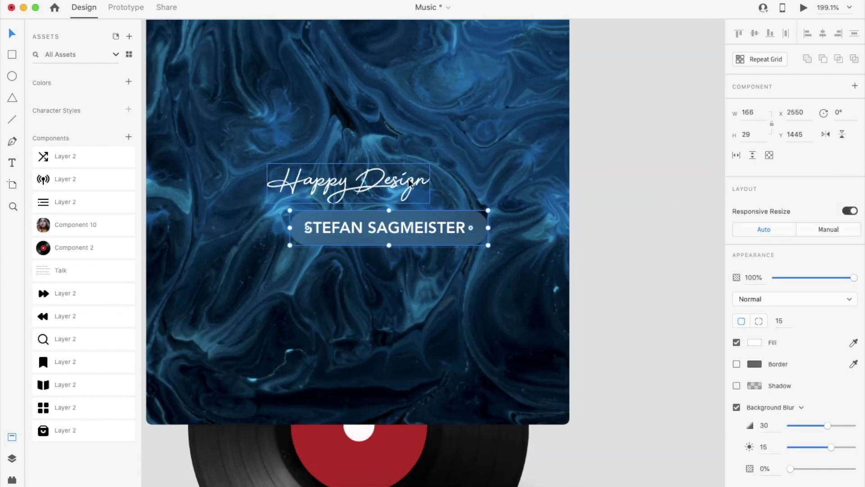
shift+click(418, 187)
click(822, 35)
shift+click(550, 245)
click(821, 38)
click(616, 186)
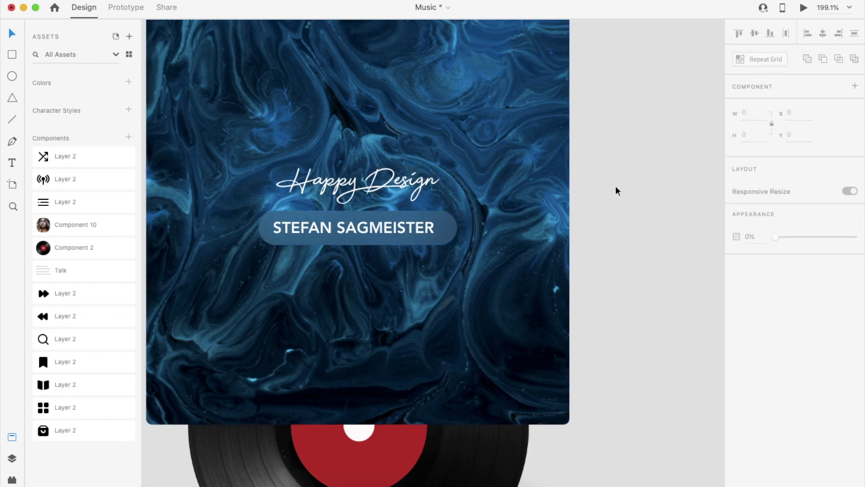
- Copy the last line of the talk list into the fourth cover's title and trim it to "Design and Discovery"
scroll(616, 185, down, 5)
scroll(610, 194, right, 4)
scroll(610, 194, up, 3)
scroll(610, 194, down, 3)
double_click(508, 158)
double_click(508, 158)
click(502, 202)
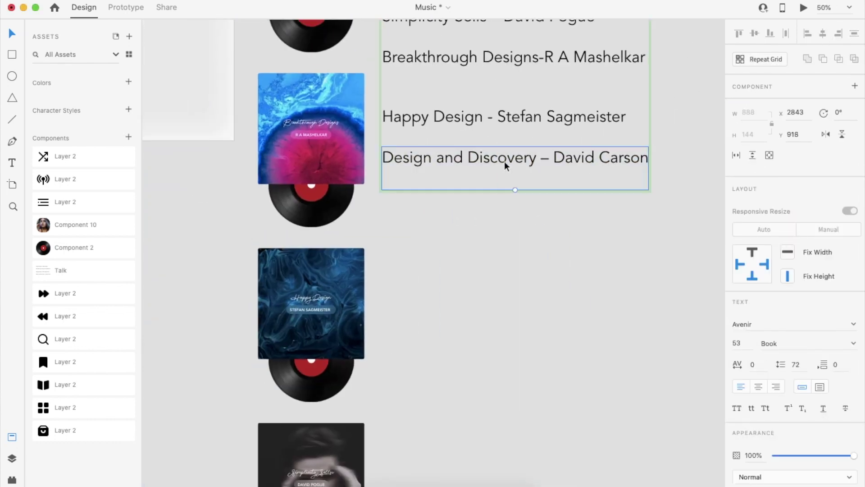
click(501, 201)
click(512, 171)
click(482, 214)
scroll(482, 214, down, 4)
scroll(482, 213, left, 2)
scroll(396, 331, up, 10)
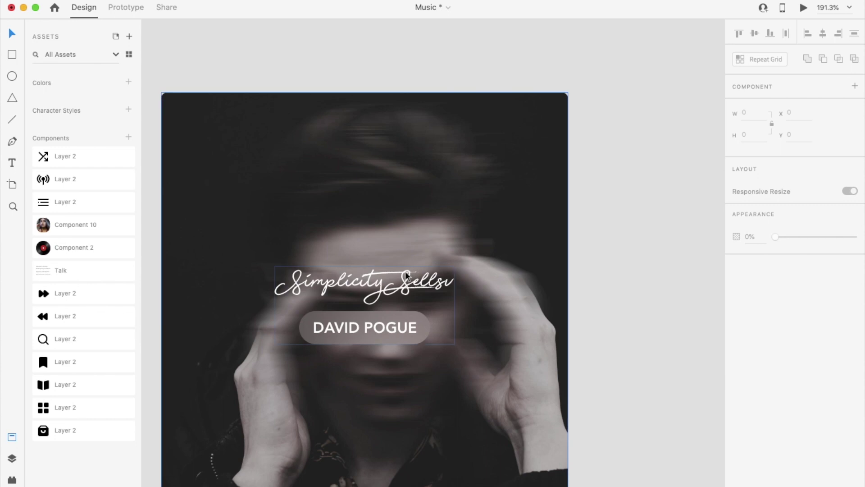
double_click(396, 285)
double_click(397, 286)
text(Design and Discovery - David Carson)
drag(528, 281, 570, 341)
key(BackSpace)
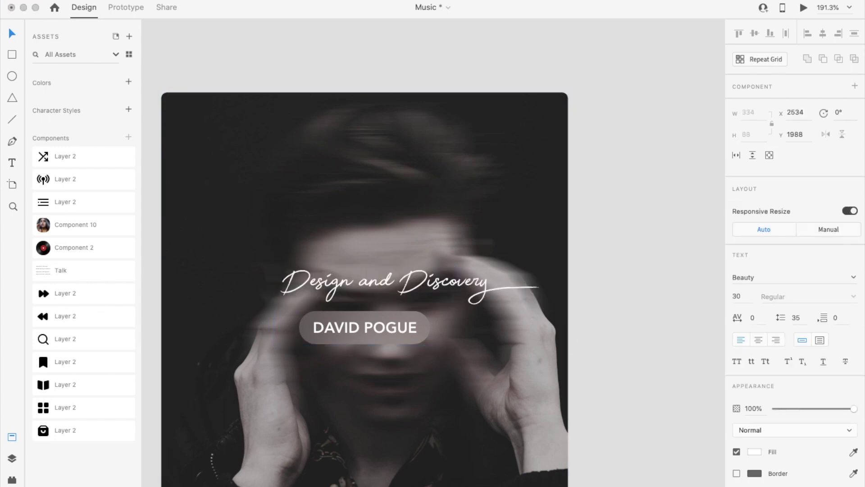
- Change the speaker label on the portrait cover to "DAVID CARSON" and widen the pill behind it
double_click(400, 332)
key(super+v)
click(418, 359)
double_click(413, 344)
click(414, 345)
click(422, 315)
drag(431, 328, 448, 329)
- Centre the fourth cover's speaker label and title horizontally on the portrait image
click(423, 331)
shift+click(439, 333)
click(823, 34)
shift+click(489, 287)
click(823, 34)
shift+click(532, 198)
key(super+0)
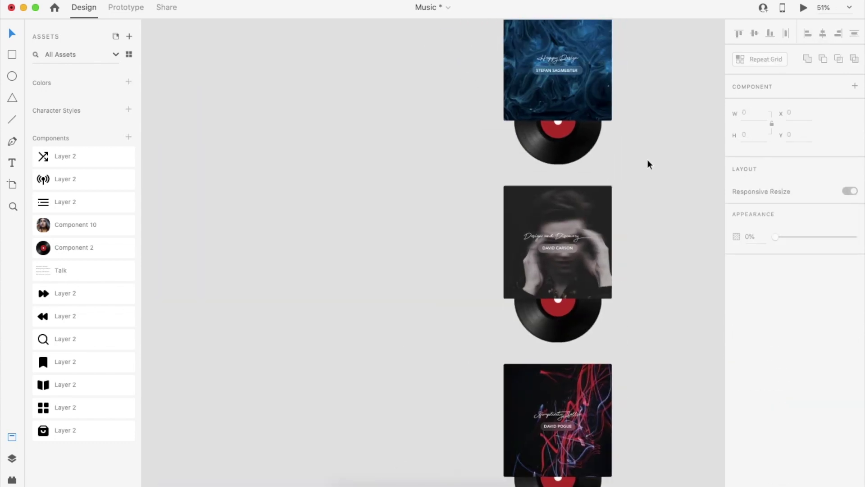
- Group the column of five covers and move it onto artboard 2 below the Popular Talks heading
click(516, 85)
drag(517, 86, 470, 426)
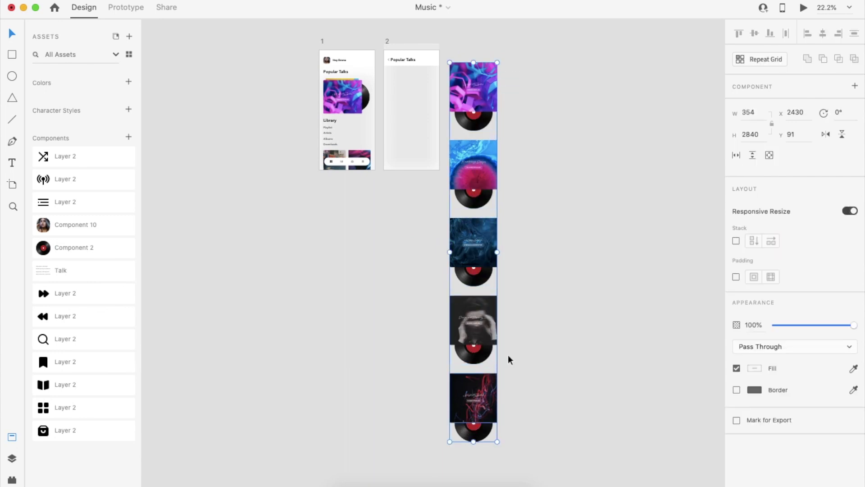
drag(479, 101, 421, 110)
click(564, 131)
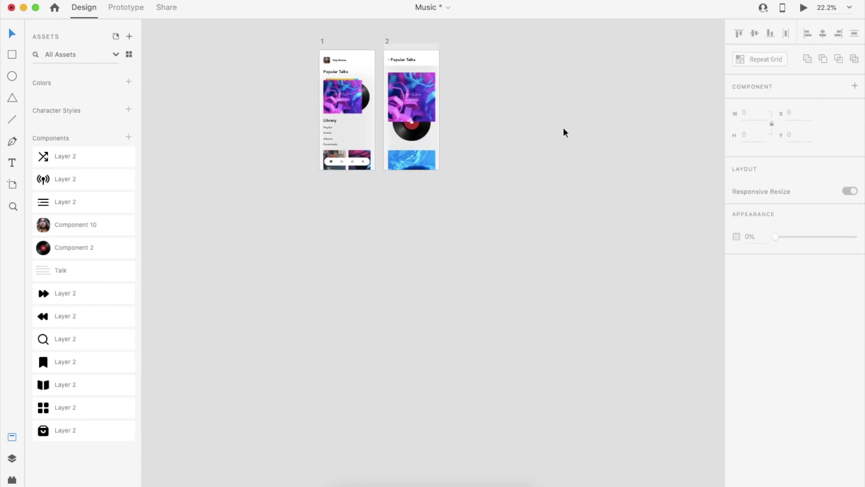
- Nudge the cover group on artboard 2 up towards the Popular Talks heading, to Y 146
scroll(413, 258, up, 5)
click(413, 265)
key(shift+Up)
key(shift+Up)
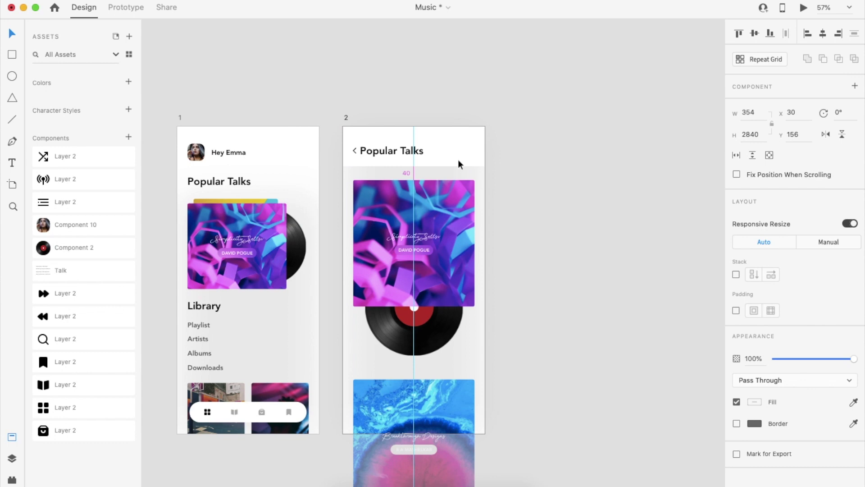
click(543, 196)
- Add a new 414 × 896 artboard to the right of artboard 2 and rename it 3
scroll(543, 196, down, 3)
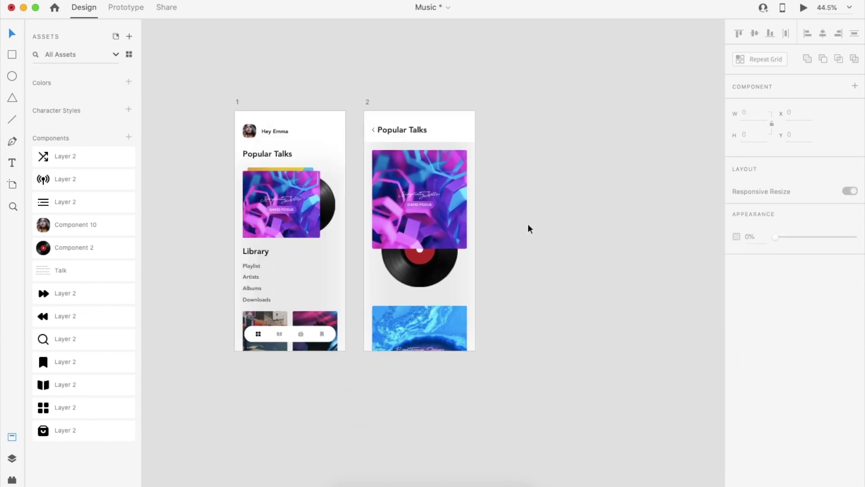
key(a)
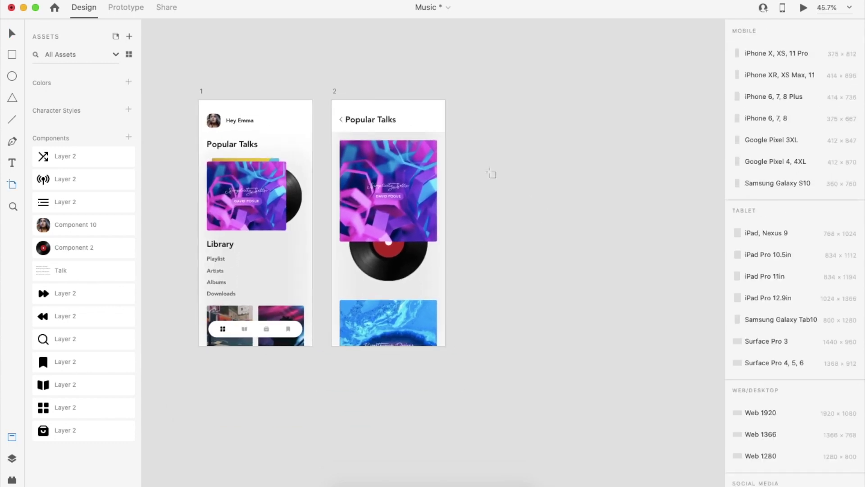
click(479, 93)
double_click(483, 90)
text(3)
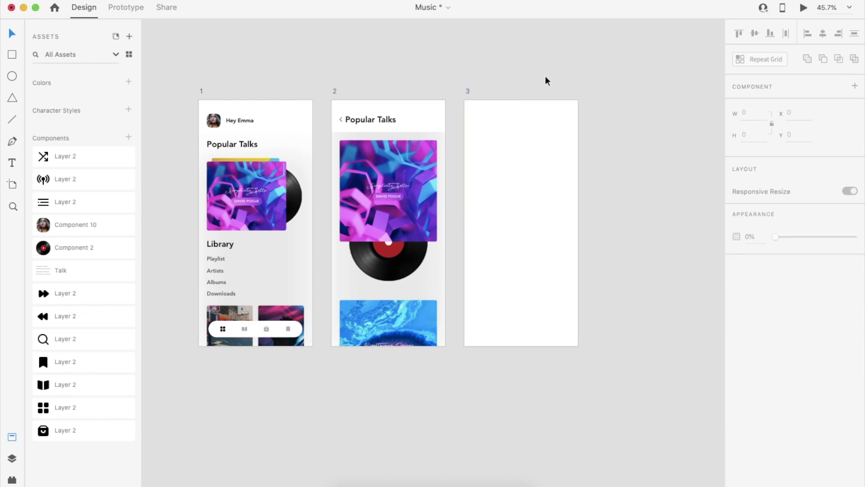
- Copy the purple cover image from artboard 2 into the top-left corner of artboard 3 with a corner radius of 0
scroll(544, 81, right, 2)
click(381, 197)
double_click(395, 216)
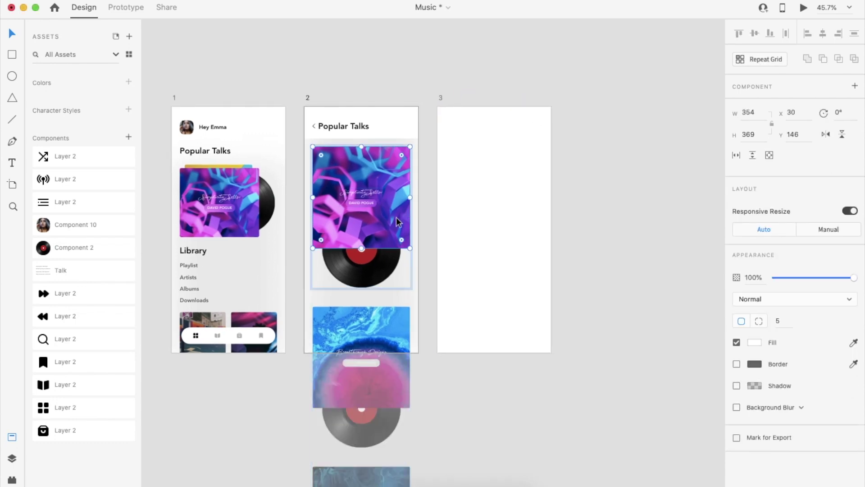
key(super+c)
click(484, 222)
key(super+v)
drag(502, 212, 495, 174)
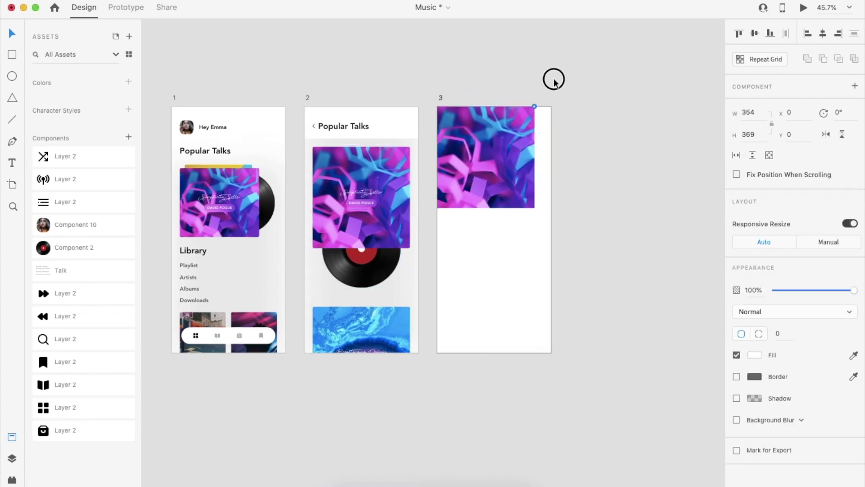
- Enlarge the pasted image to fill artboard 3 and apply an Object Blur at the maximum amount
click(496, 177)
drag(535, 208, 546, 352)
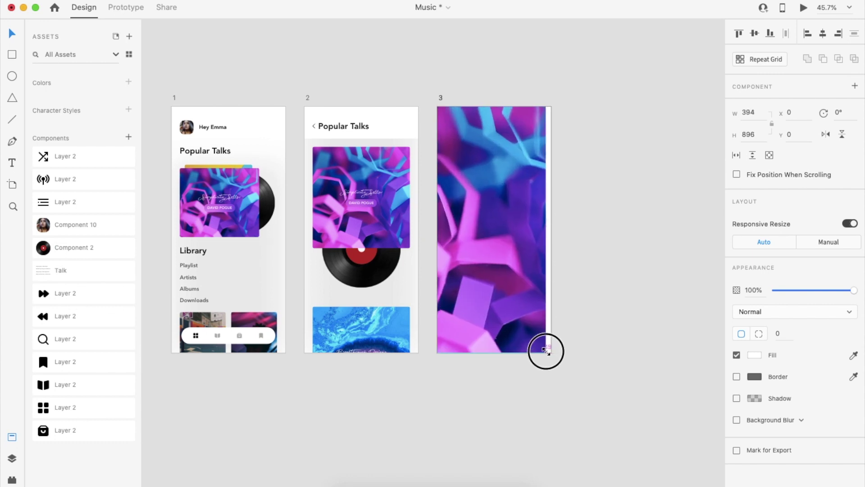
click(769, 419)
click(757, 428)
drag(796, 438, 855, 444)
click(657, 302)
- Enlarge the blurred image beyond the edges of artboard 3 so its faded borders fall outside
scroll(657, 300, down, 1)
scroll(657, 300, right, 2)
click(451, 242)
drag(518, 84, 533, 57)
click(614, 92)
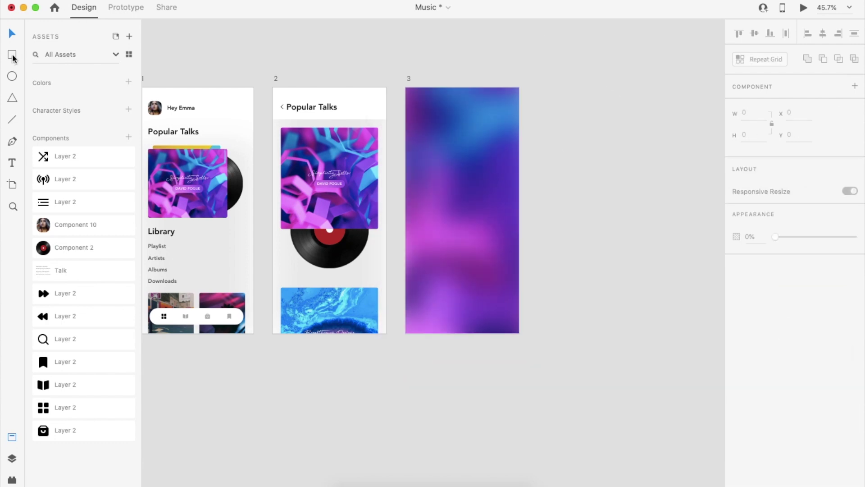
- Draw a borderless 414 × 896 rectangle over artboard 3 and mask the blurred image with it
mouse_move(406, 87)
mouse_down()
mouse_move(506, 332)
mouse_move(519, 334)
mouse_up()
click(737, 377)
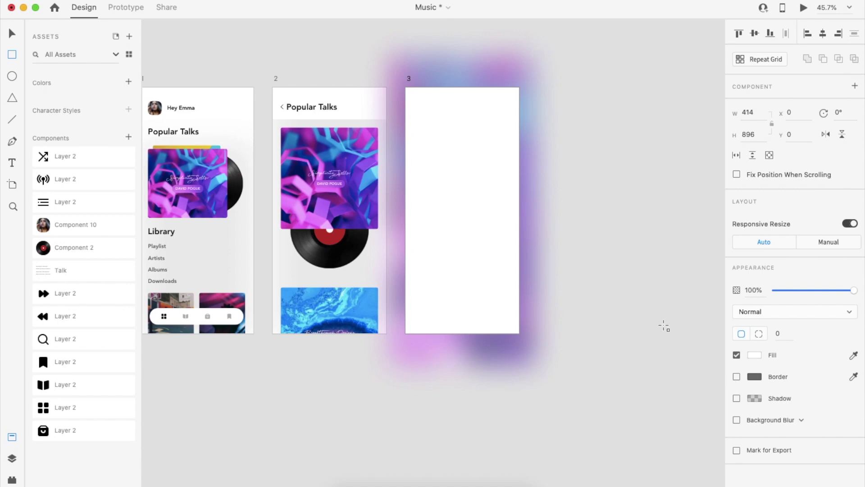
click(523, 345)
right_click(521, 344)
click(579, 355)
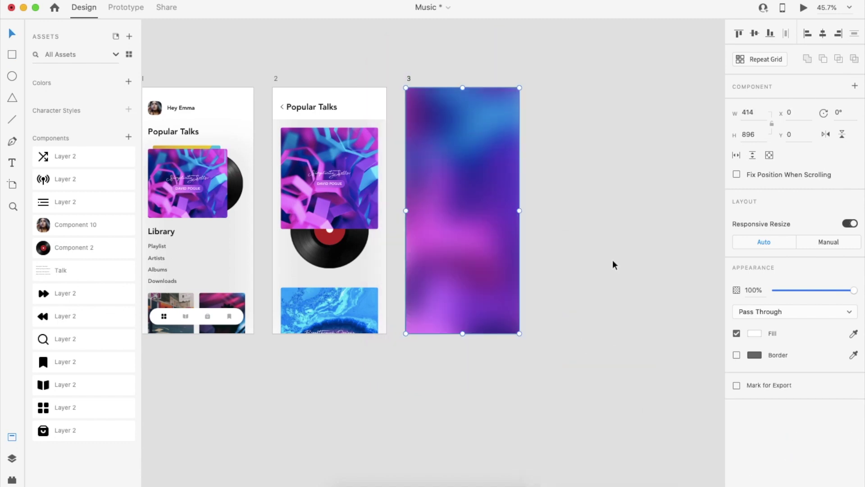
- Copy the title and speaker badge from the purple cover on artboard 2 onto artboard 3
click(613, 260)
scroll(613, 260, up, 1)
scroll(612, 260, right, 1)
click(307, 202)
double_click(310, 202)
key(super+c)
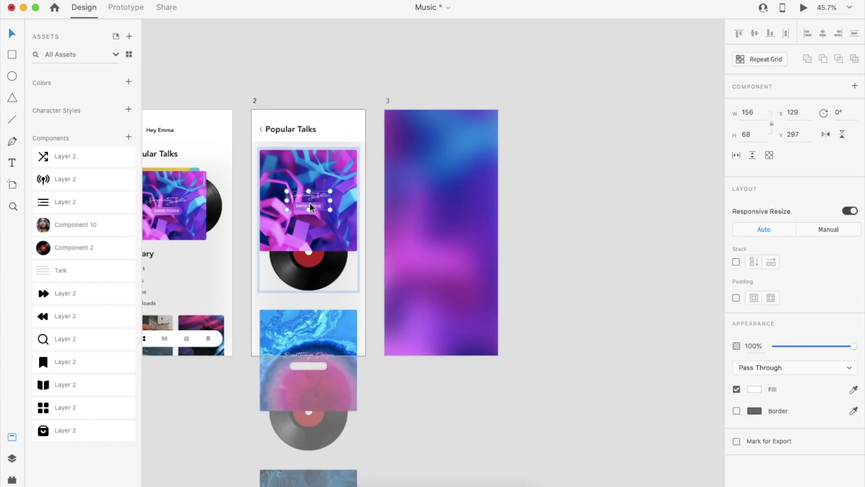
click(423, 225)
key(super+v)
- Copy the vinyl record from the purple cover on artboard 2 into the upper part of artboard 3
double_click(310, 285)
double_click(310, 285)
key(super+c)
click(427, 276)
key(super+v)
drag(457, 269, 450, 228)
- Place the title and speaker badge centred beneath the record on artboard 3
click(450, 214)
shift+click(449, 188)
click(565, 166)
click(461, 217)
key(shift+Up)
key(Down)
key(Down)
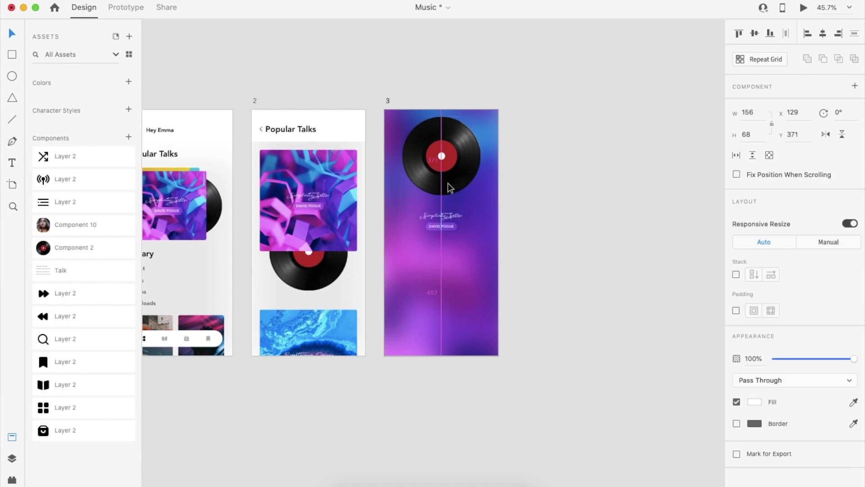
- Group the record with the title and badge, centred horizontally on artboard 3, and move the group down
shift+click(450, 187)
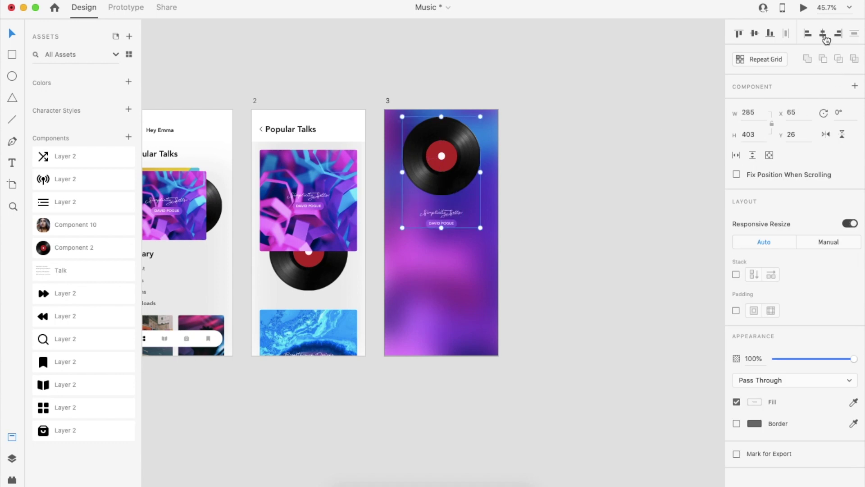
key(shift+Down)
key(shift+Down)
key(shift+Down)
key(shift+Down)
key(shift+Down)
- Copy the Popular Talks heading with its arrow to the top of artboard 3 and change its text to "Back"
click(288, 131)
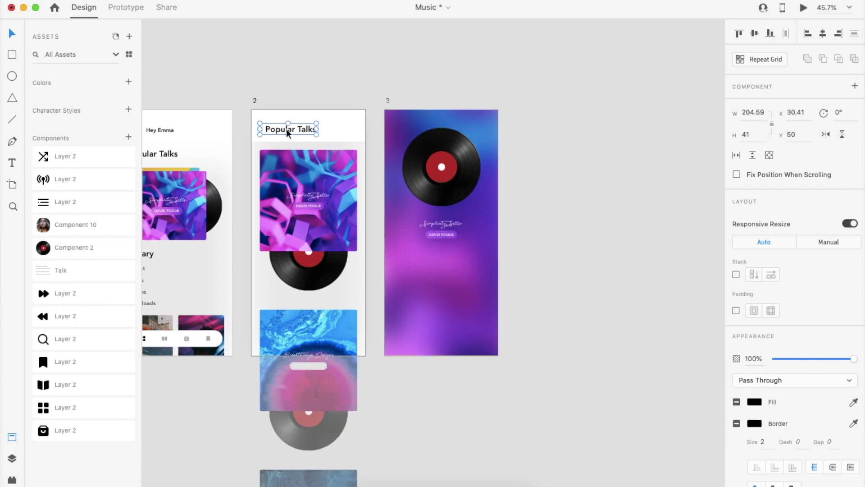
click(423, 122)
key(super+v)
scroll(422, 121, up, 5)
double_click(426, 139)
text(B)
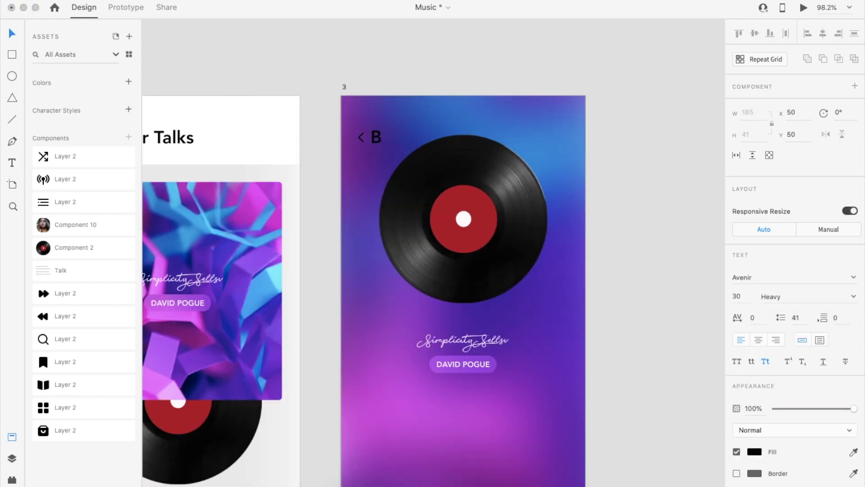
text(ack)
- Move the record and title group down to Y 116, clear of the Back heading
click(520, 196)
key(shift+Down)
key(shift+Down)
key(shift+Down)
key(shift+Down)
key(shift+Down)
key(shift+Down)
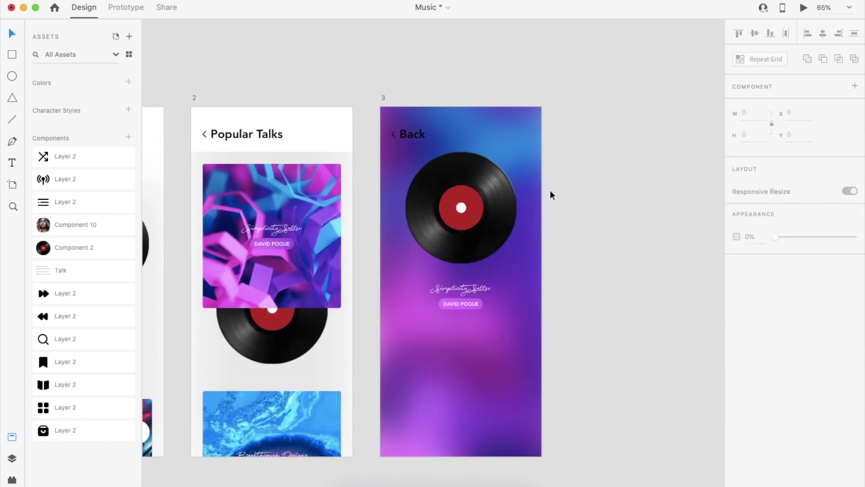
- Recolour the Back text and its arrow on artboard 3 white
click(412, 134)
click(756, 402)
drag(671, 365, 594, 302)
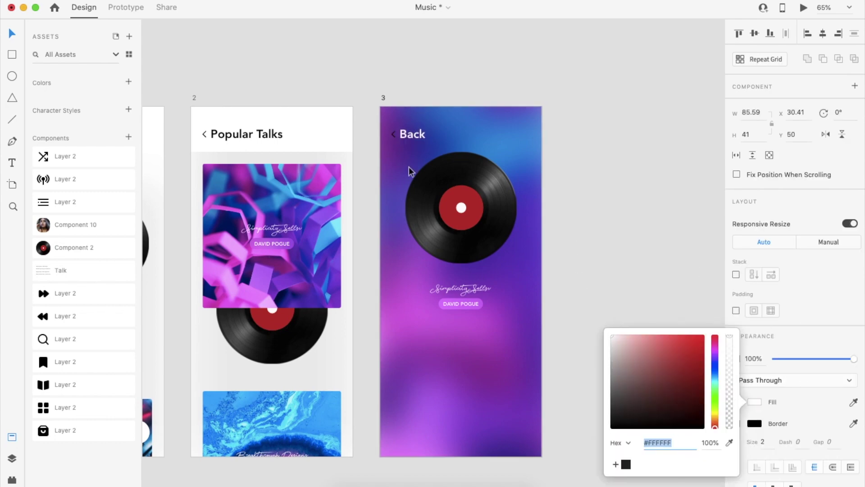
click(394, 135)
scroll(393, 134, up, 5)
double_click(394, 134)
click(758, 345)
drag(654, 343, 602, 272)
click(546, 130)
scroll(546, 126, down, 5)
scroll(661, 164, right, 3)
- Move the title and speaker badge inside the group up to Y 441, closer to the record
click(469, 257)
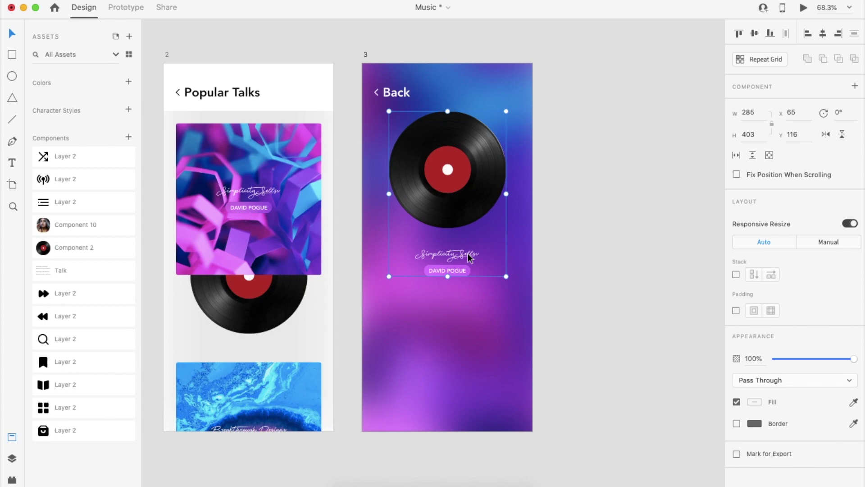
click(458, 292)
scroll(444, 286, up, 3)
double_click(449, 249)
drag(449, 248, 449, 242)
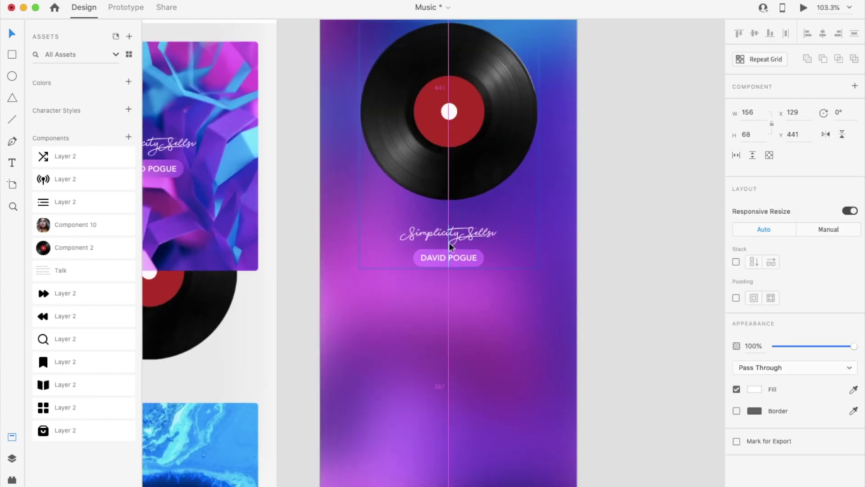
scroll(447, 284, down, 5)
click(533, 286)
- Draw a borderless 233 × 2 progress bar with corner radius 5 below the speaker badge on artboard 3
scroll(438, 298, up, 3)
key(r)
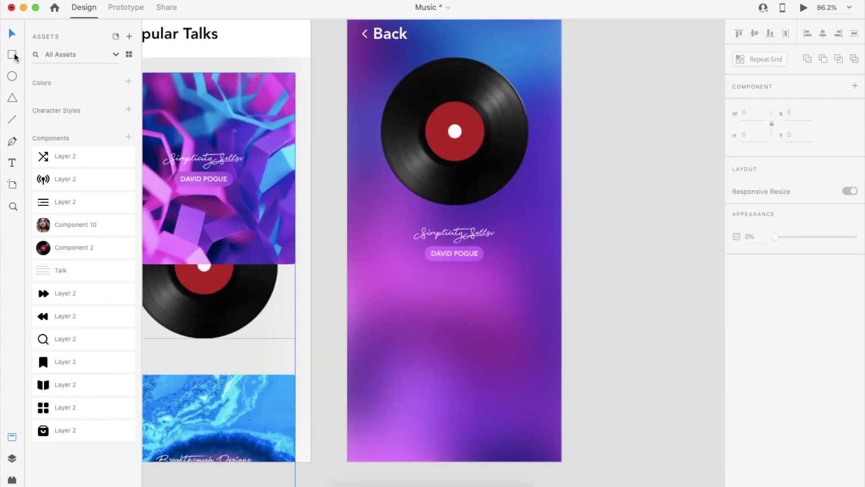
scroll(439, 275, up, 4)
mouse_move(340, 295)
mouse_down()
mouse_move(537, 331)
mouse_move(561, 303)
mouse_up()
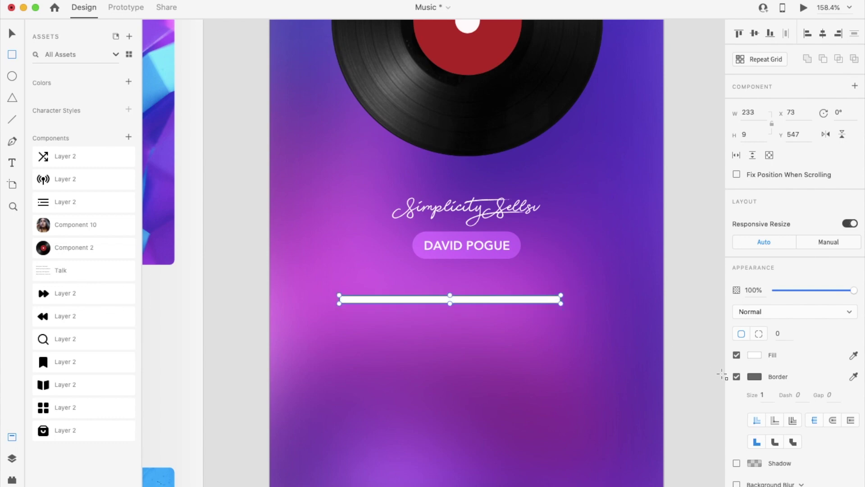
key(v)
scroll(563, 293, up, 5)
drag(272, 287, 272, 266)
scroll(272, 266, down, 5)
scroll(275, 267, up, 3)
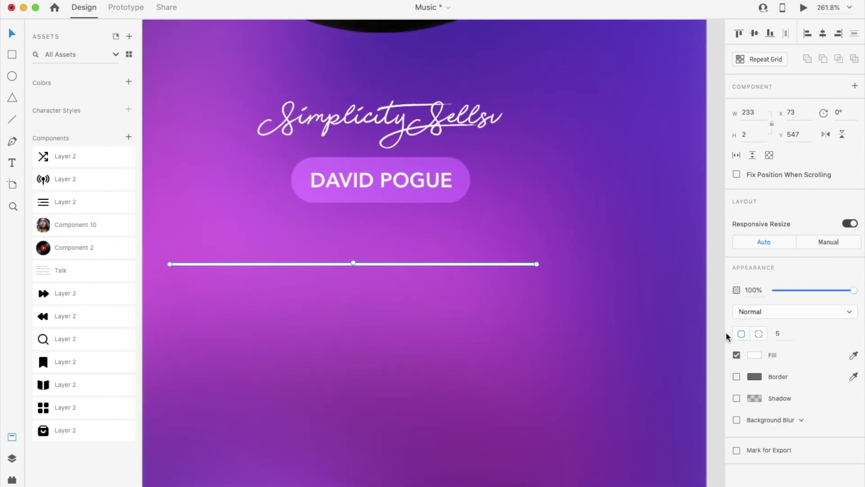
- Give the progress bar a horizontal linear gradient from 0% opacity white at its left end to solid white at its right
click(755, 355)
click(632, 293)
drag(192, 258, 226, 261)
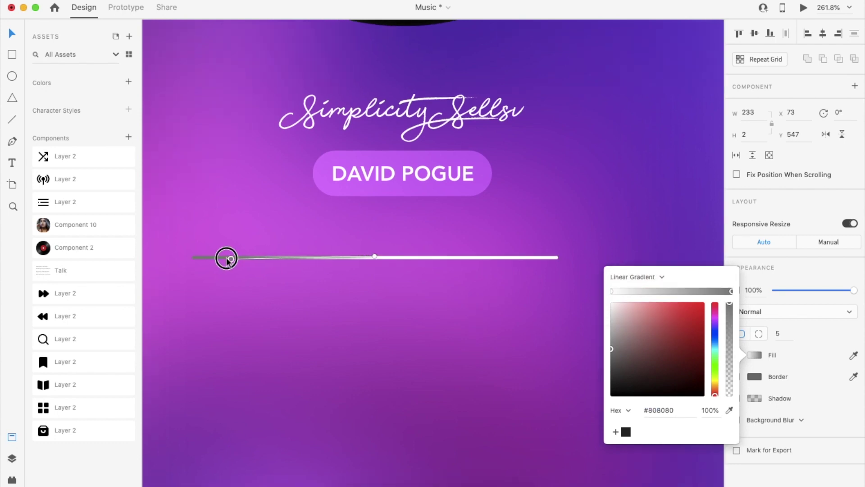
drag(374, 257, 559, 258)
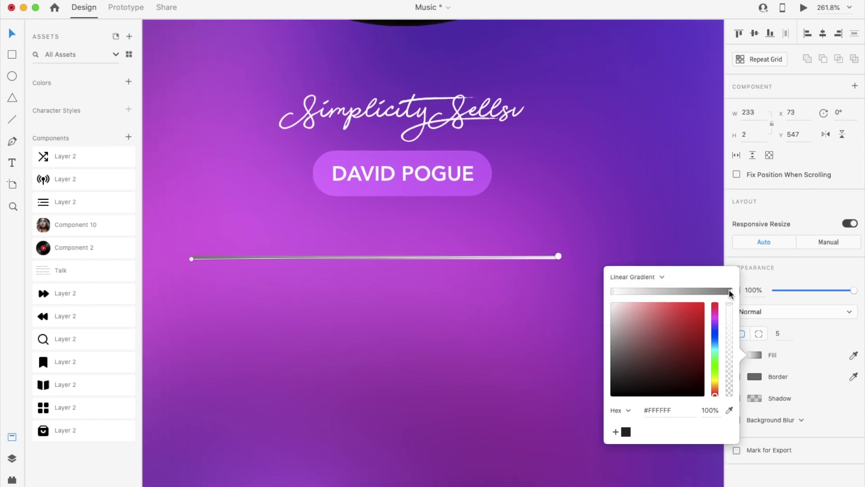
drag(653, 318, 610, 301)
drag(730, 307, 715, 411)
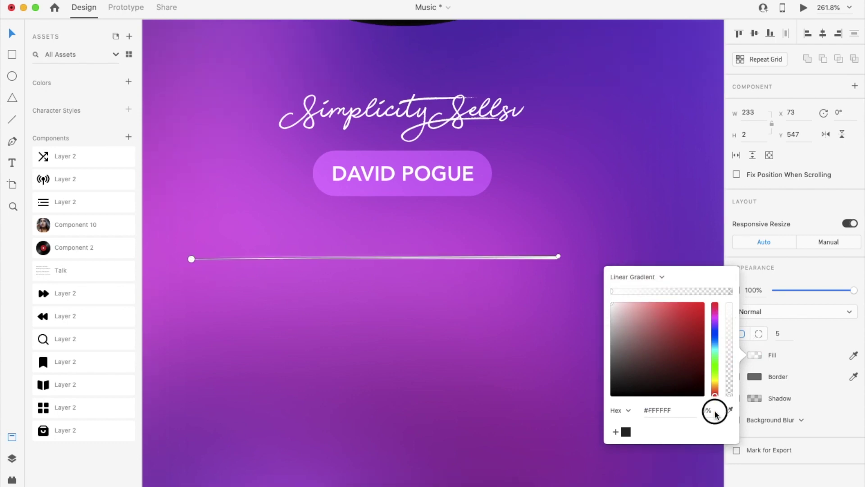
click(509, 326)
- Add a glow to the progress bar with a duplicate that has an Object Blur of 5, and group both bars
scroll(509, 326, down, 5)
scroll(465, 308, up, 4)
click(451, 273)
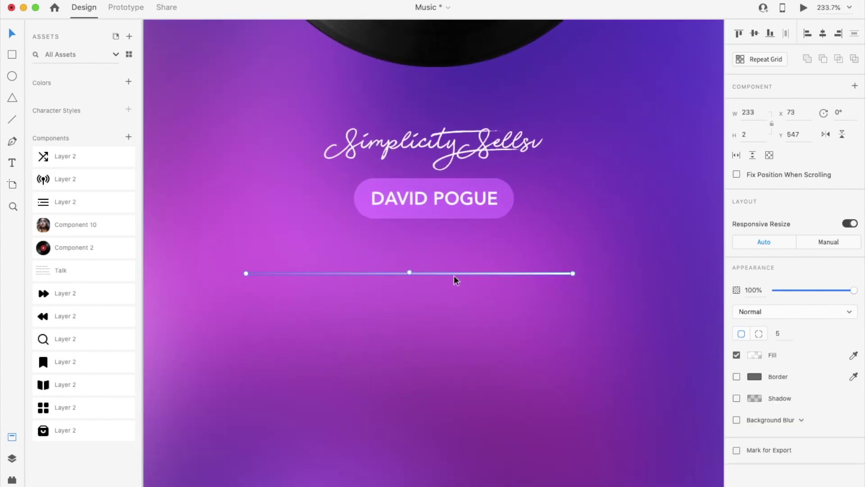
click(765, 420)
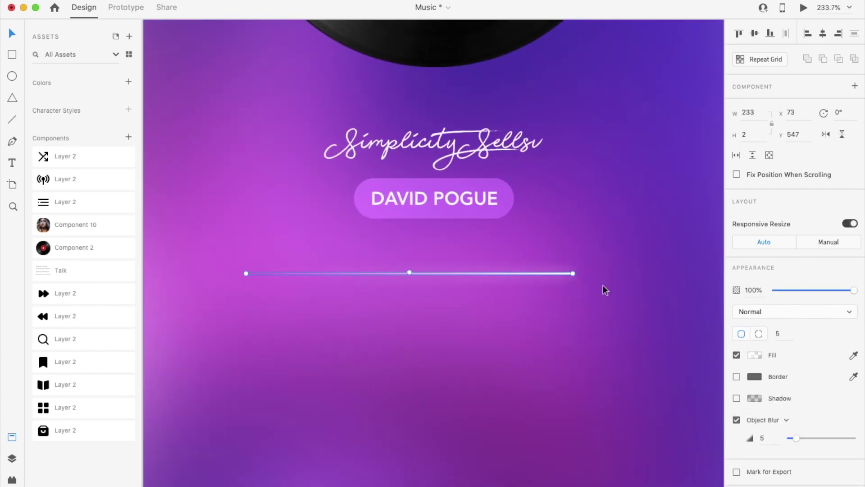
click(561, 279)
click(561, 275)
scroll(561, 275, down, 5)
click(493, 290)
drag(507, 253, 485, 286)
key(super+g)
- Draw a borderless white 18 × 18 circle on the progress bar with a shadow of X 0, Y 0, blur 20
click(10, 76)
scroll(415, 280, up, 5)
mouse_move(418, 237)
mouse_down()
mouse_move(448, 265)
mouse_move(423, 241)
mouse_up()
click(737, 355)
click(737, 377)
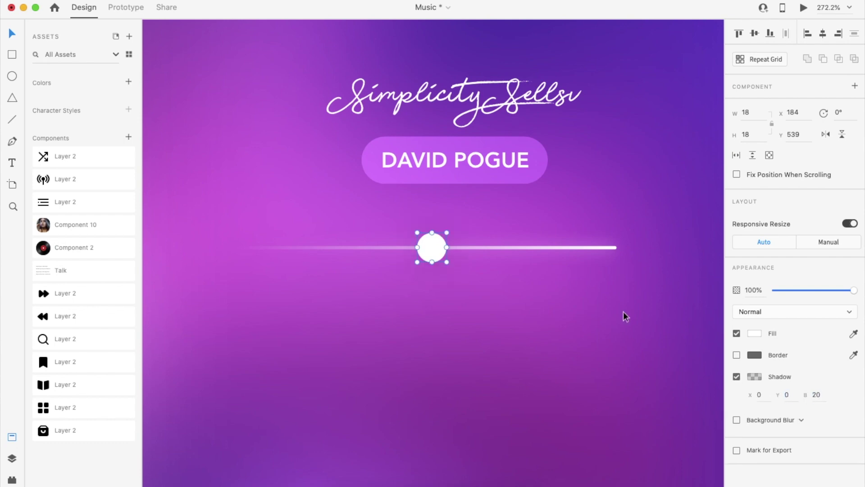
- Add a size 12 label "11:30" after the progress bar and a duplicate reading "04:23" before it
key(super+minus)
key(t)
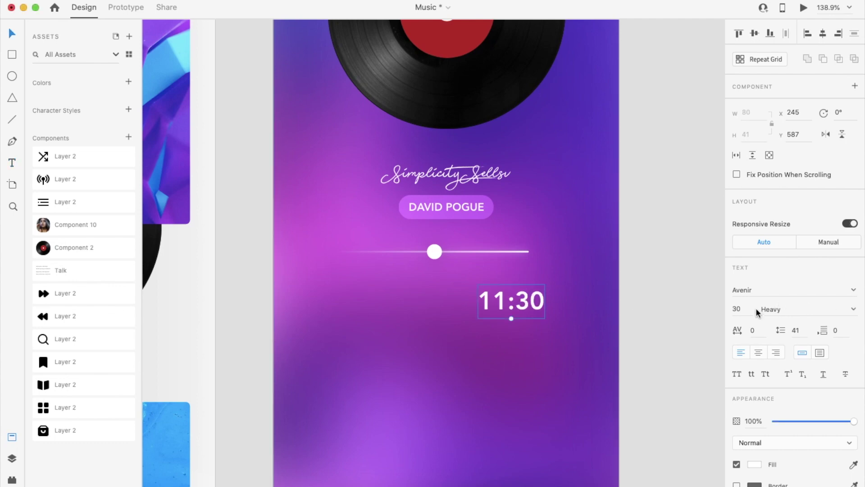
drag(504, 307, 328, 253)
double_click(328, 251)
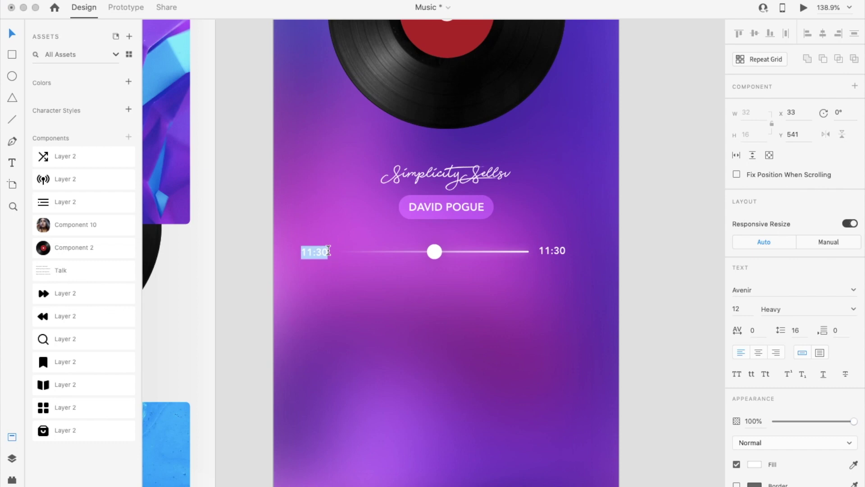
text(04:23)
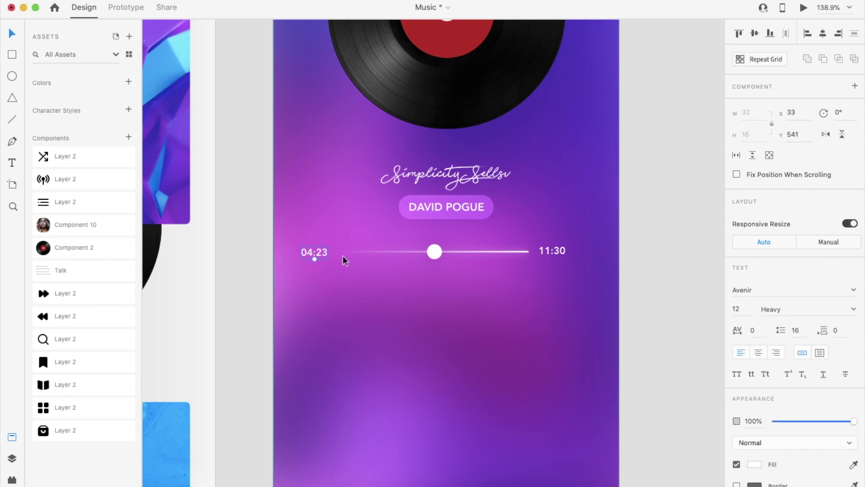
- Group the progress bar, its circle and both time labels, and centre the group horizontally on artboard 3
shift+click(431, 255)
click(477, 252)
shift+click(439, 251)
shift+click(319, 253)
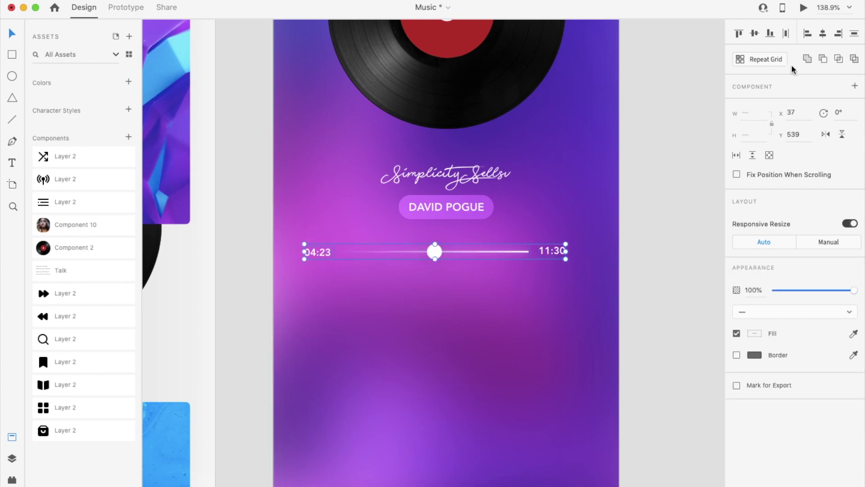
key(super+g)
click(824, 34)
scroll(506, 324, down, 5)
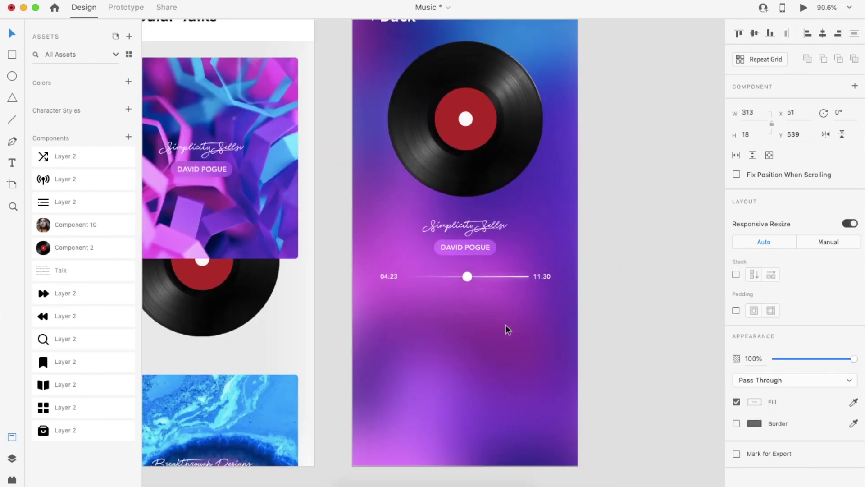
- Move the progress bar group down to Y 559
click(506, 324)
scroll(496, 326, right, 1)
scroll(461, 332, up, 4)
click(433, 247)
key(shift+Down)
key(shift+Down)
scroll(432, 209, down, 5)
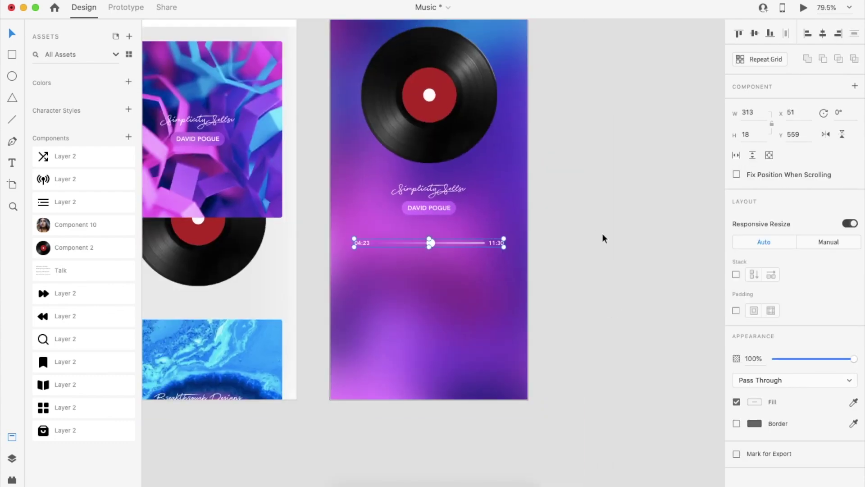
- Draw a borderless white 70 × 70 square with corner radius 22 below the progress bar
click(603, 237)
scroll(480, 325, up, 4)
click(12, 77)
scroll(436, 264, down, 5)
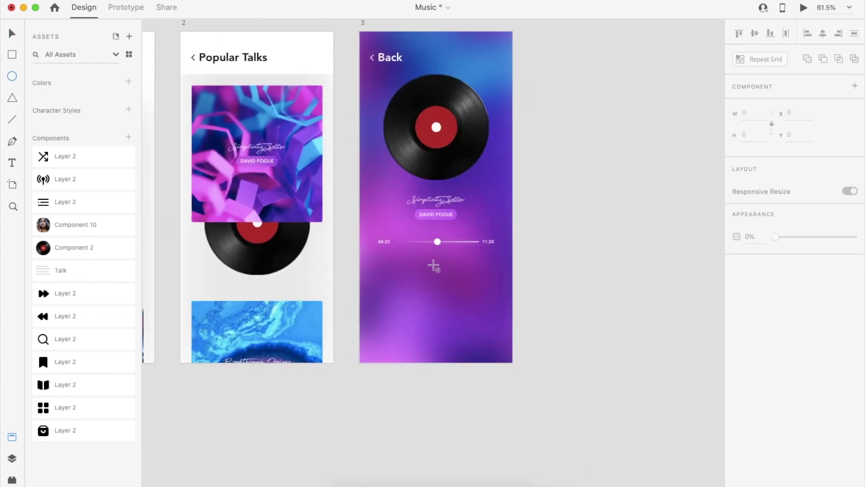
scroll(469, 303, up, 5)
mouse_move(468, 300)
mouse_down()
mouse_move(527, 342)
mouse_move(504, 331)
mouse_up()
scroll(514, 324, up, 5)
click(737, 376)
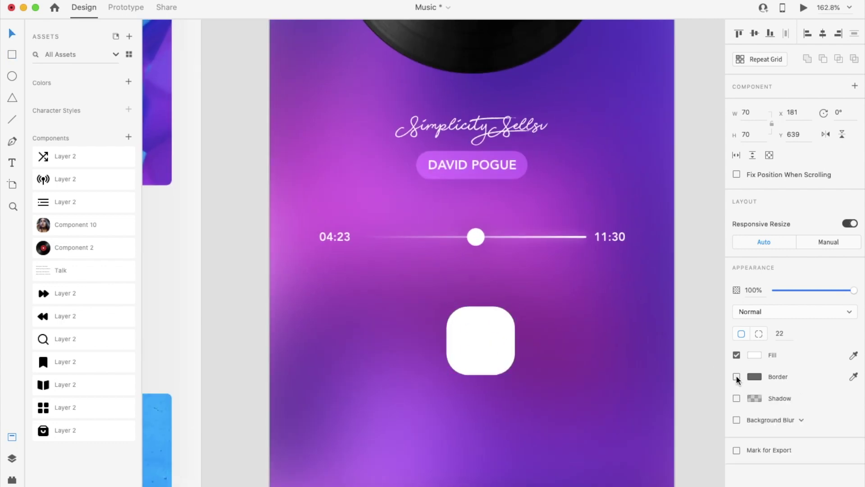
- Centre the white square horizontally on artboard 3 and move it up to Y 627
click(824, 34)
scroll(431, 307, right, 3)
key(Up)
key(Up)
key(shift+Up)
- Place a 47 × 47 duplicate of the square with a smaller corner radius on each side of it
drag(421, 326, 526, 333)
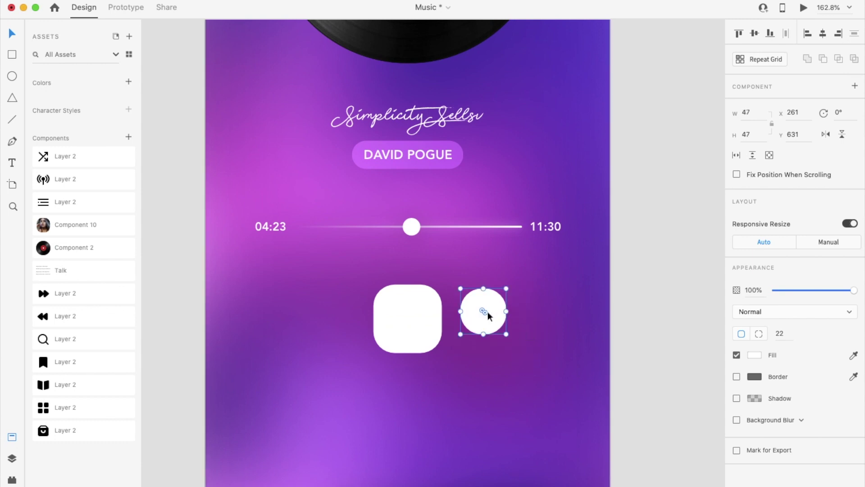
drag(498, 304, 500, 335)
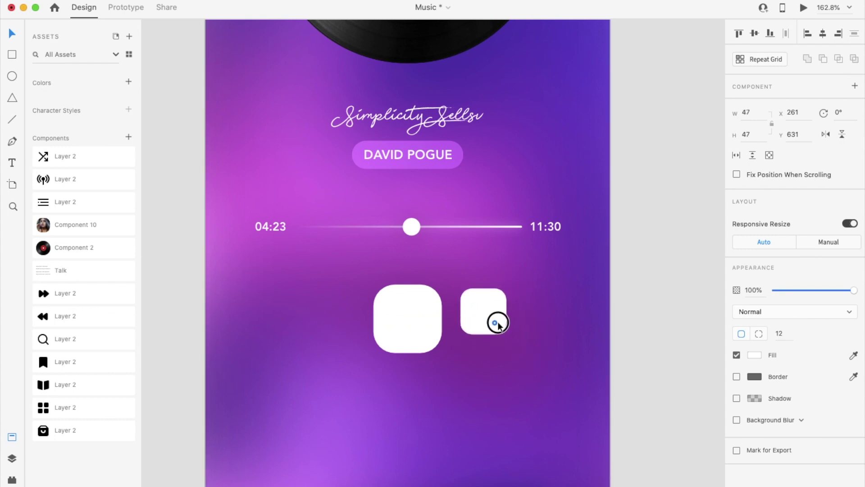
drag(494, 325, 324, 332)
key(Right)
key(Right)
key(Right)
key(Right)
key(Right)
key(Right)
- Align the three squares on their vertical middles and make them translucent with Background Blur
shift+click(408, 320)
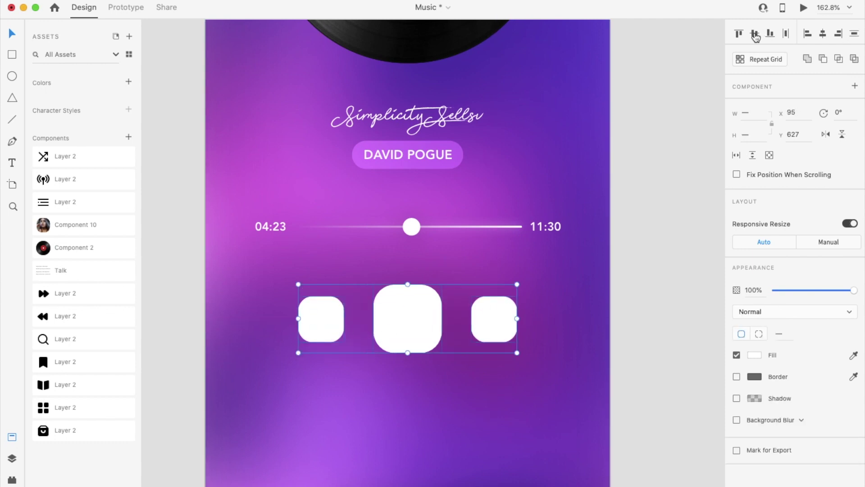
key(super+g)
key(super+shift+g)
key(super+minus)
click(736, 420)
click(646, 358)
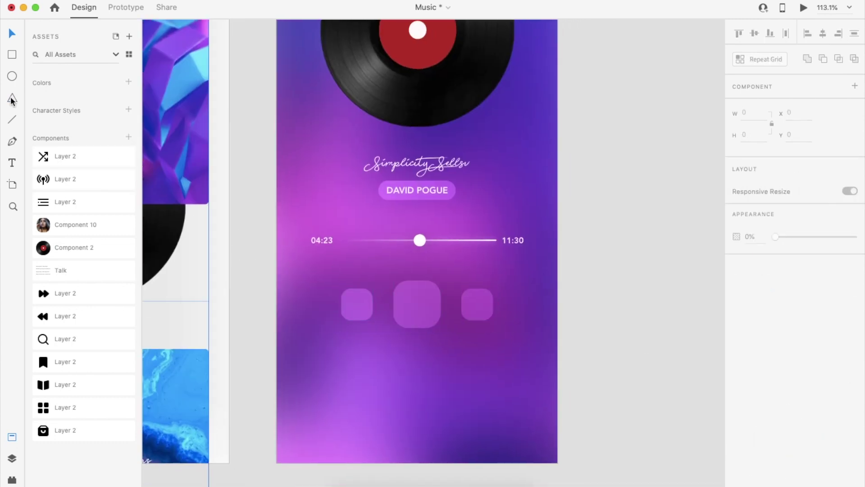
- Draw a borderless white triangle, 25 × 21 with corner radius 3, inside the large square
scroll(358, 307, up, 5)
drag(410, 301, 427, 314)
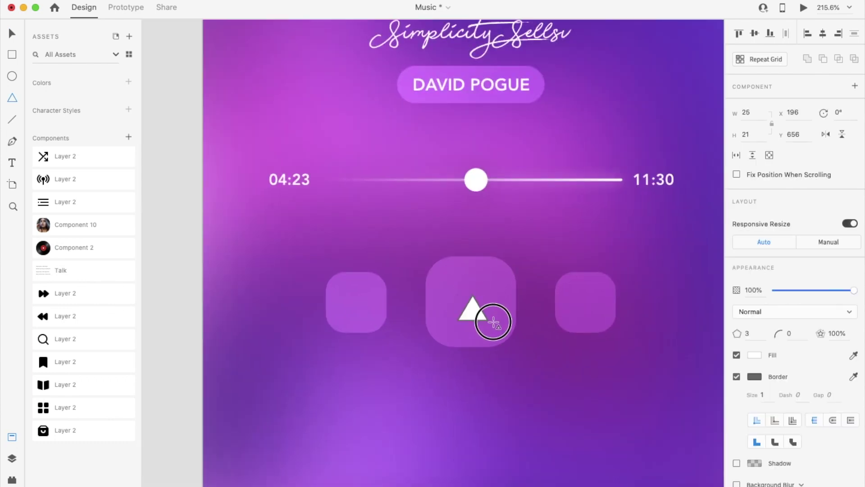
click(737, 377)
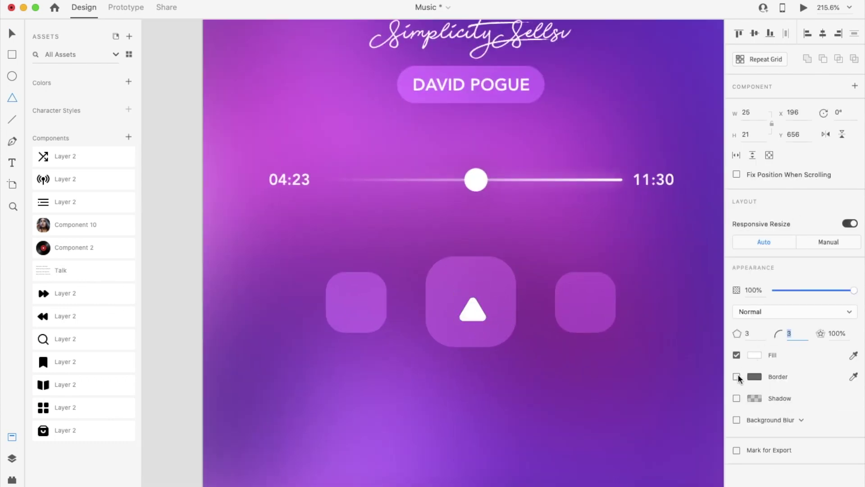
- Rotate the triangle 90° into a play icon, centre it in the large square and group the two
click(847, 114)
text(90)
key(Return)
drag(464, 304, 470, 302)
key(Escape)
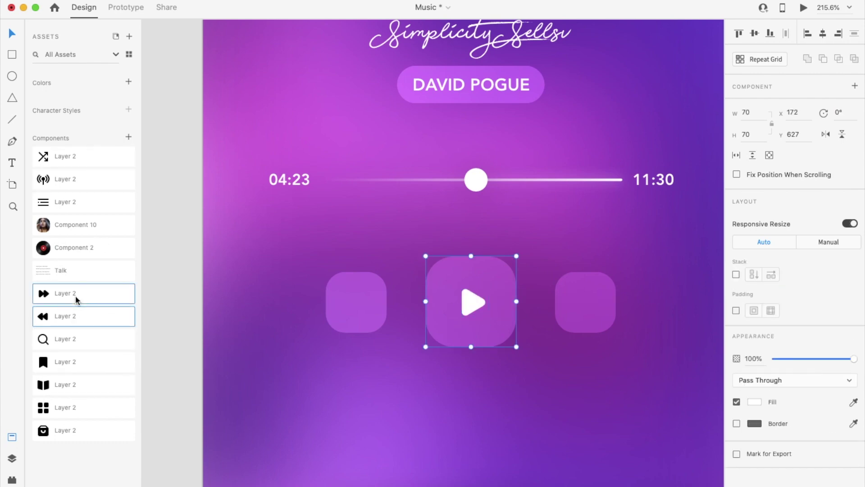
- Place the fast-forward and rewind icon components beside the left small square and fill both white
drag(76, 300, 311, 283)
click(755, 333)
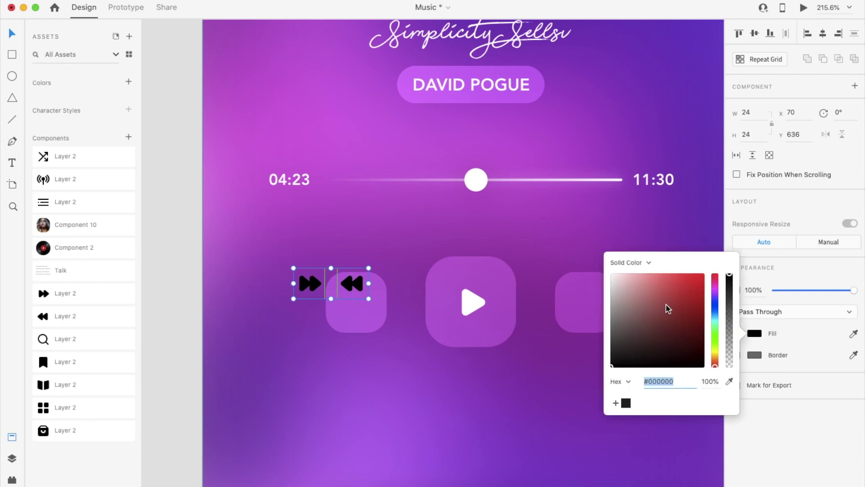
drag(666, 305, 549, 188)
click(413, 353)
- Centre the rewind icon in the left small square and the fast-forward icon in the right one, grouping each with its square
drag(358, 292, 361, 310)
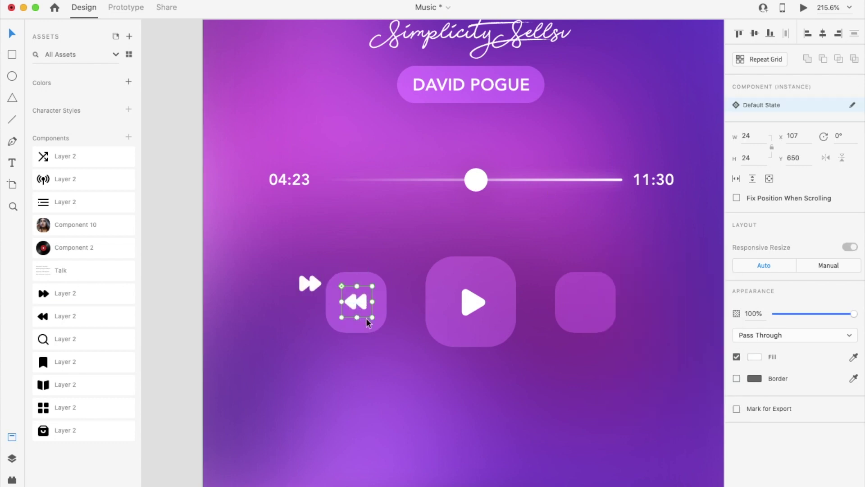
drag(313, 283, 587, 305)
shift+click(615, 329)
shift+click(610, 320)
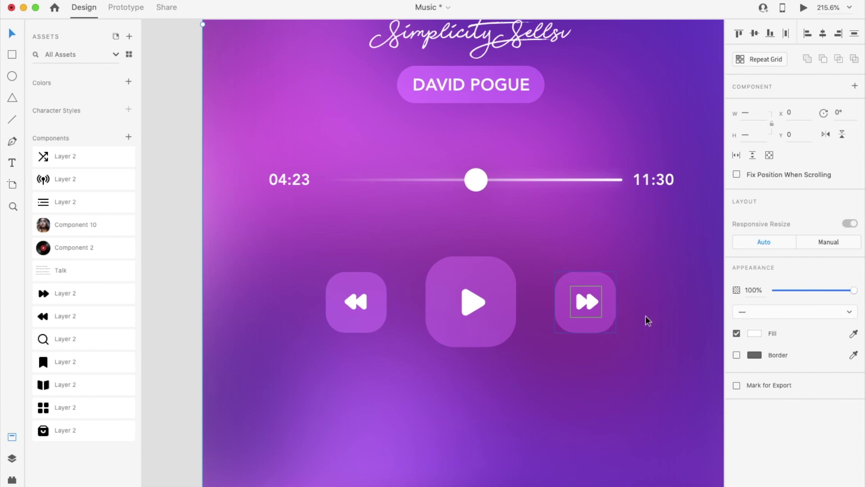
click(759, 34)
- Place the shuffle, broadcast and list icon components below the playback controls and fill all three white
scroll(490, 271, down, 5)
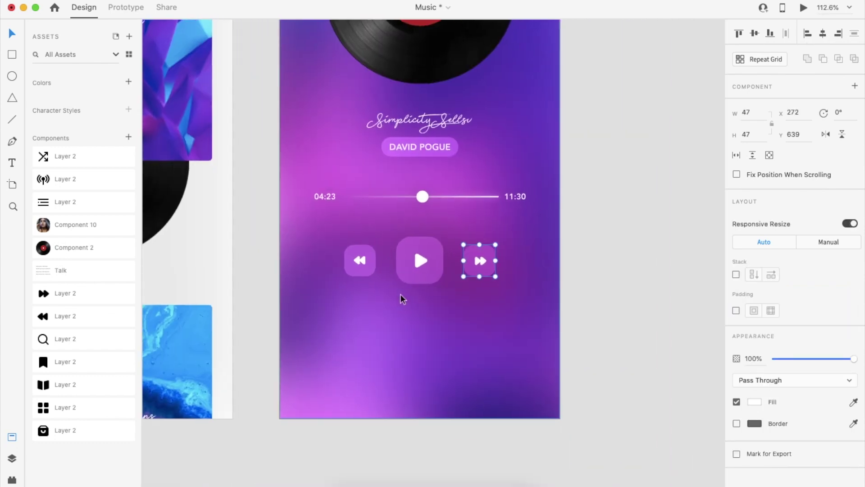
click(403, 298)
drag(70, 156, 421, 314)
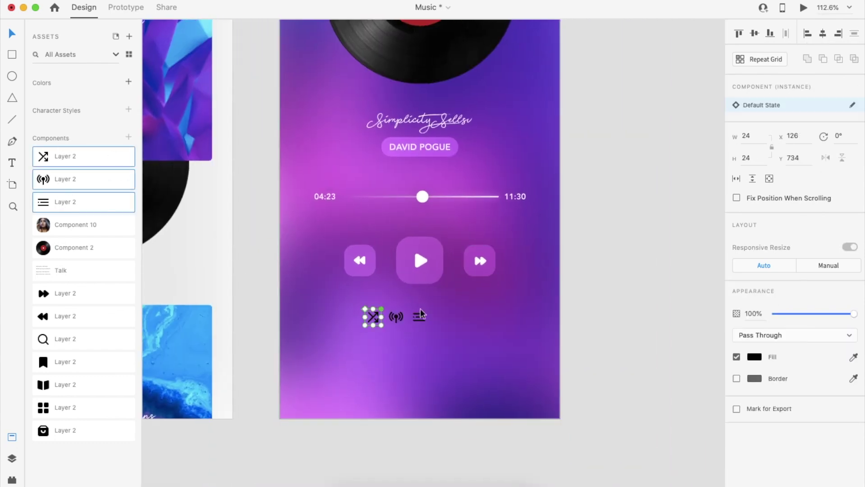
shift+click(396, 317)
click(755, 334)
drag(631, 288, 573, 237)
click(593, 231)
- Spread the three white icons into an evenly spaced row and align them on their vertical middles
drag(423, 318, 489, 320)
drag(396, 328, 421, 328)
click(374, 321)
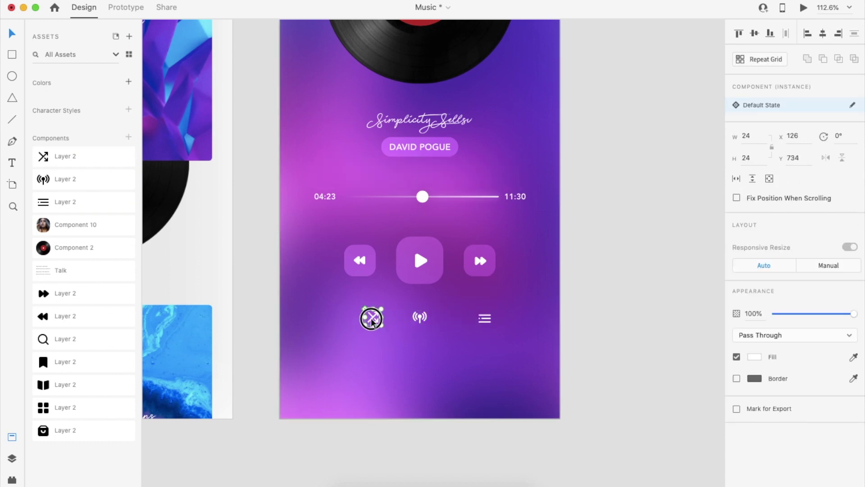
shift+click(426, 321)
shift+click(490, 318)
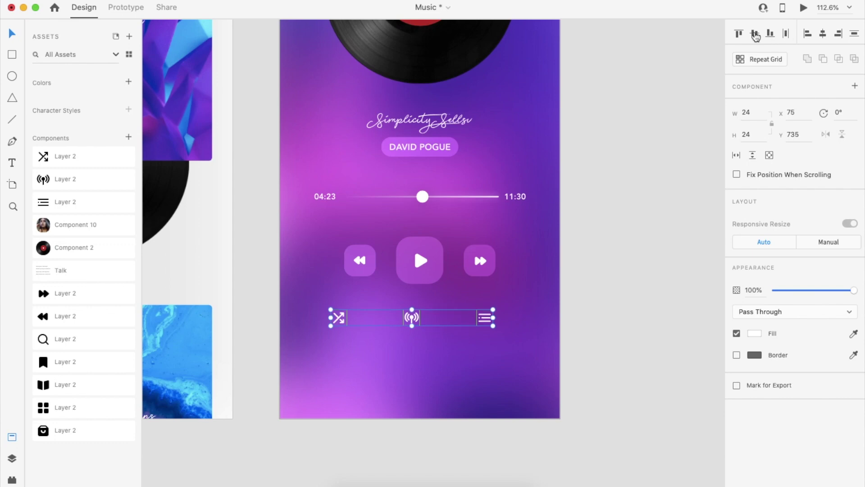
- Group the icon row, move it down 20 px and centre it horizontally on the player screen
key(super+g)
key(shift+Down)
key(shift+Down)
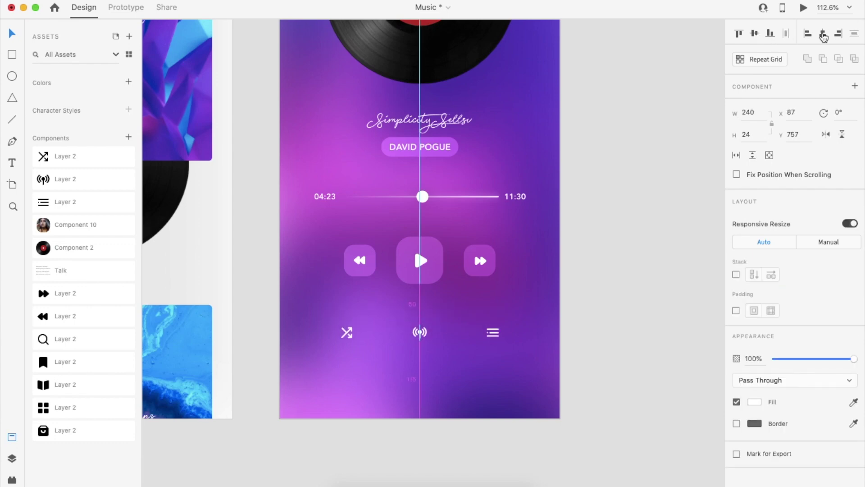
- Copy the blue Breakthrough Designs card from the Popular Talks screen onto artboard 3 and move it down to Y 858
key(super+0)
click(387, 300)
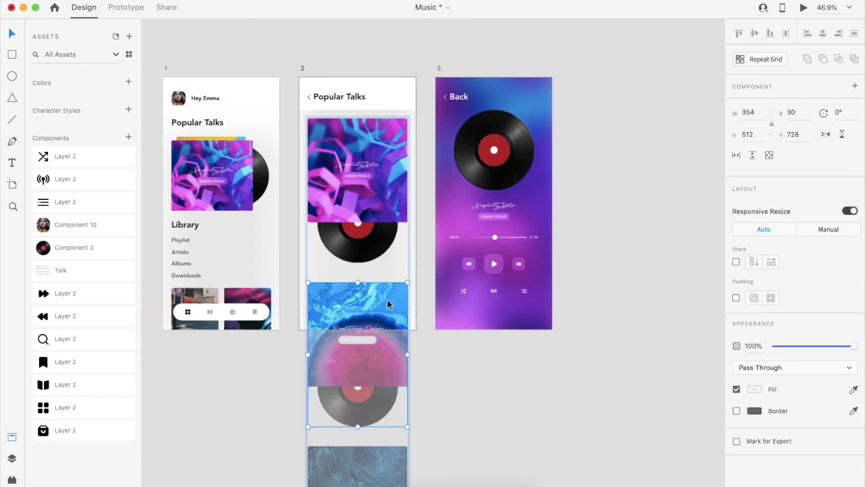
click(476, 358)
click(397, 310)
key(super+c)
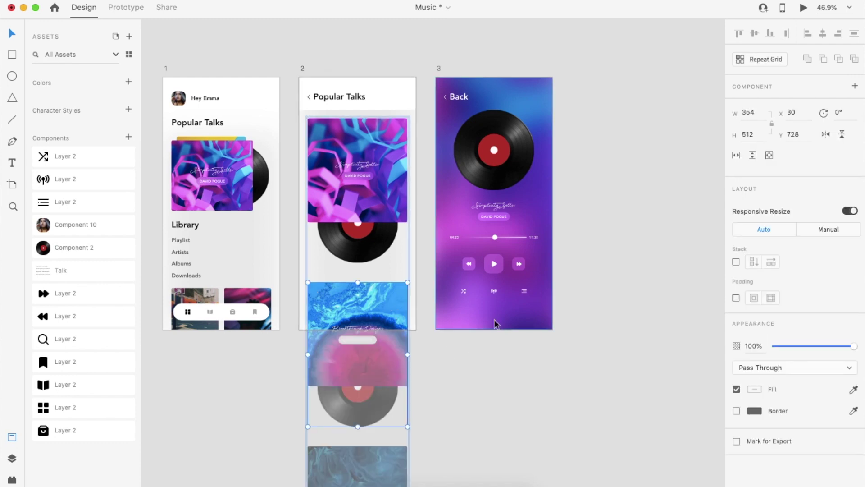
click(496, 318)
key(super+v)
key(shift+Down)
key(shift+Down)
key(shift+Down)
key(shift+Down)
key(shift+Down)
key(shift+Down)
key(shift+Down)
key(shift+Down)
key(shift+Down)
key(shift+Down)
key(shift+Down)
key(shift+Down)
scroll(506, 317, down, 3)
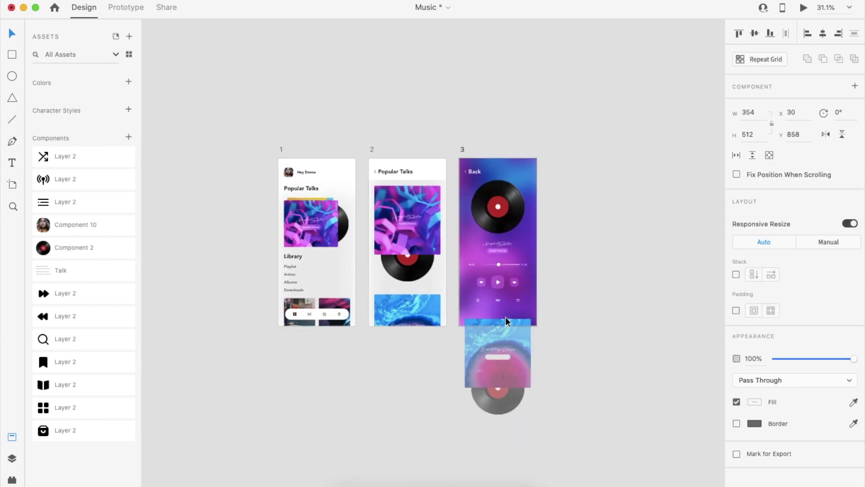
scroll(506, 318, down, 1)
- Copy the dark third talk card onto the player screen, shrink it to 275 × 433 and place it peeking out behind the blue card
click(387, 273)
double_click(376, 400)
click(481, 282)
click(481, 272)
click(485, 282)
click(483, 274)
scroll(483, 274, up, 5)
key(super+v)
drag(518, 150, 477, 319)
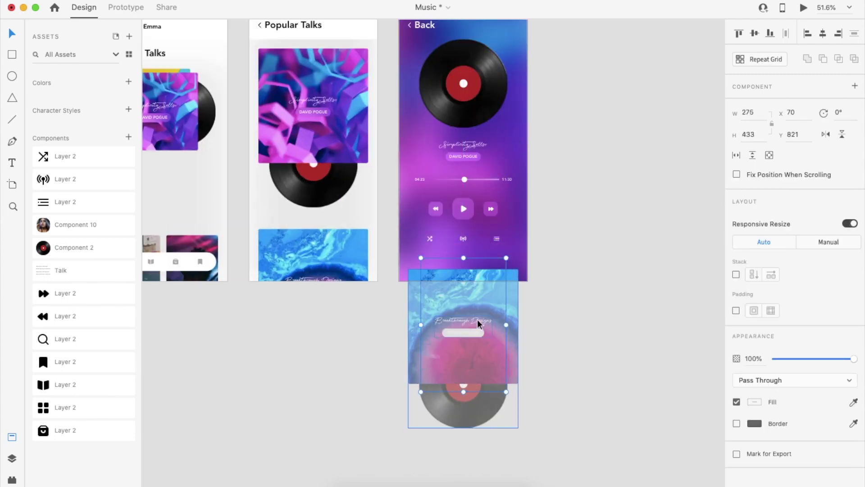
scroll(477, 319, up, 5)
key(shift+Down)
key(shift+Down)
- Align the blue and dark cards to the horizontal centre of the player screen's background
click(625, 301)
click(517, 232)
shift+click(516, 216)
shift+click(569, 206)
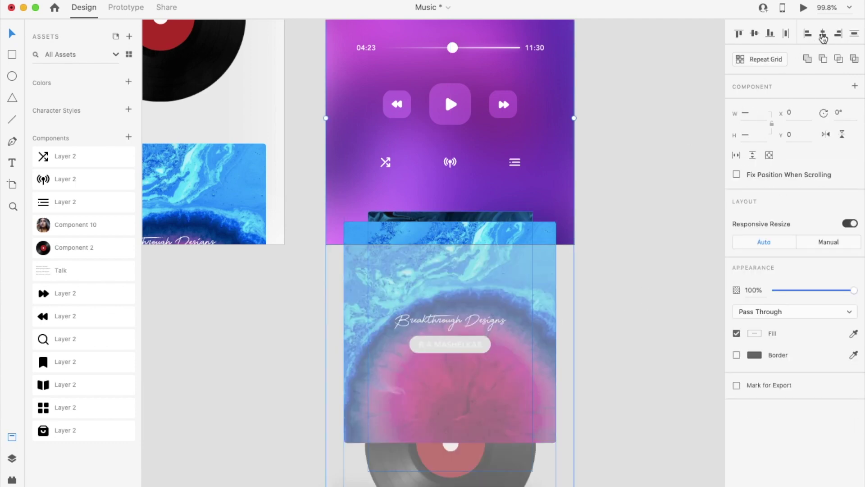
click(821, 36)
- Review the finished player screen and compare it with the other two artboards
click(618, 204)
scroll(618, 204, down, 5)
scroll(609, 189, up, 3)
scroll(589, 185, up, 5)
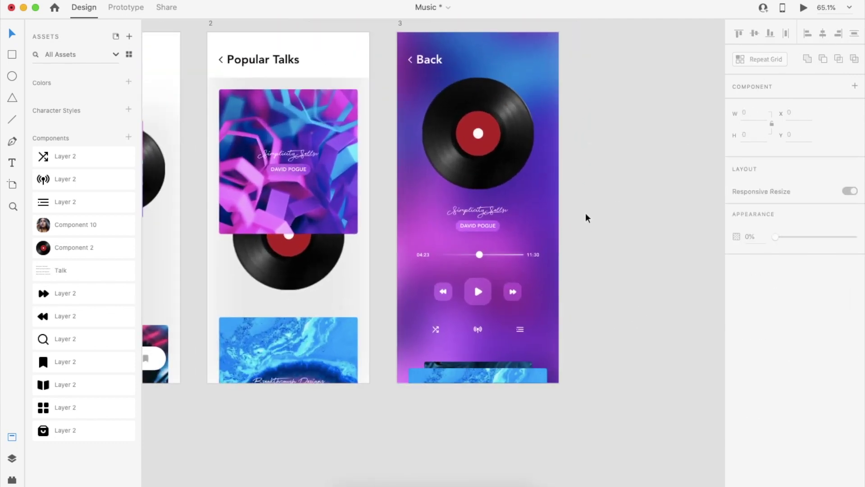
click(509, 169)
click(603, 212)
scroll(604, 214, down, 3)
scroll(606, 213, down, 3)
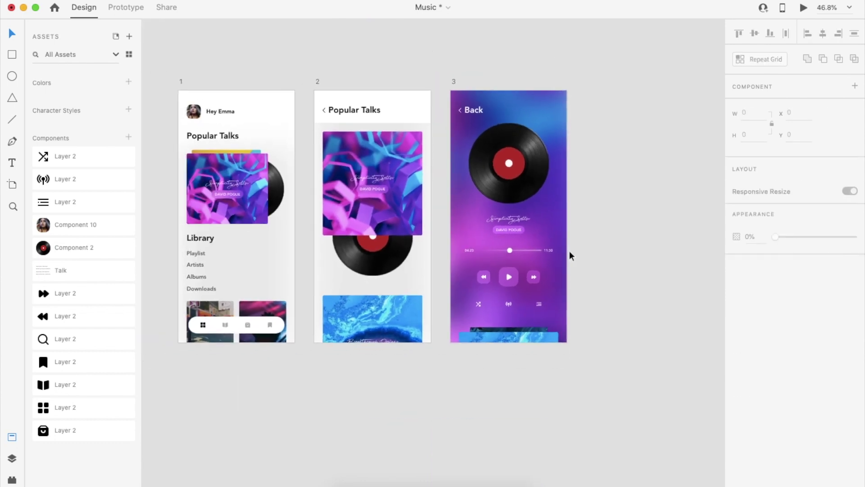
scroll(640, 227, up, 2)
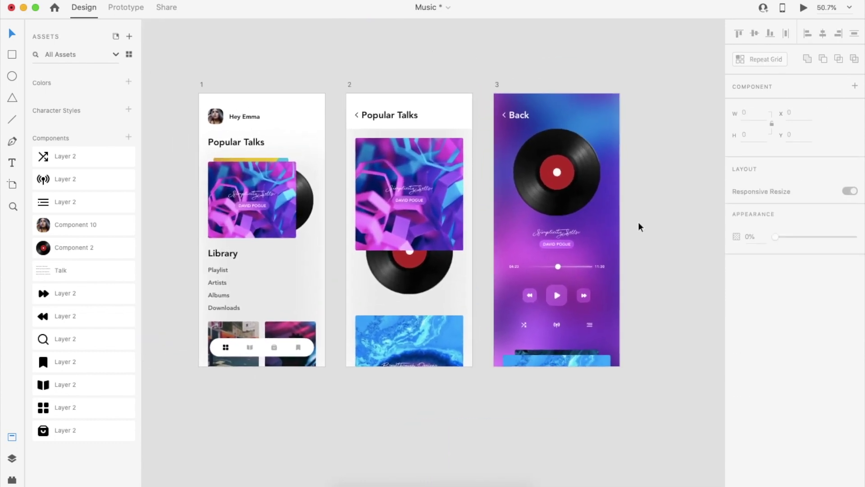
- Draw a borderless white bar, 346 × 4, along the lower edge of the first card on the Popular Talks screen
scroll(400, 251, up, 5)
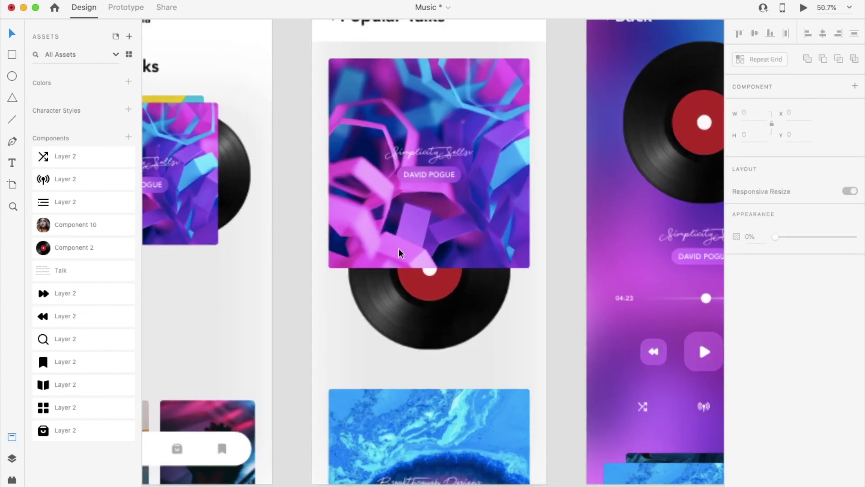
click(12, 55)
scroll(455, 251, up, 3)
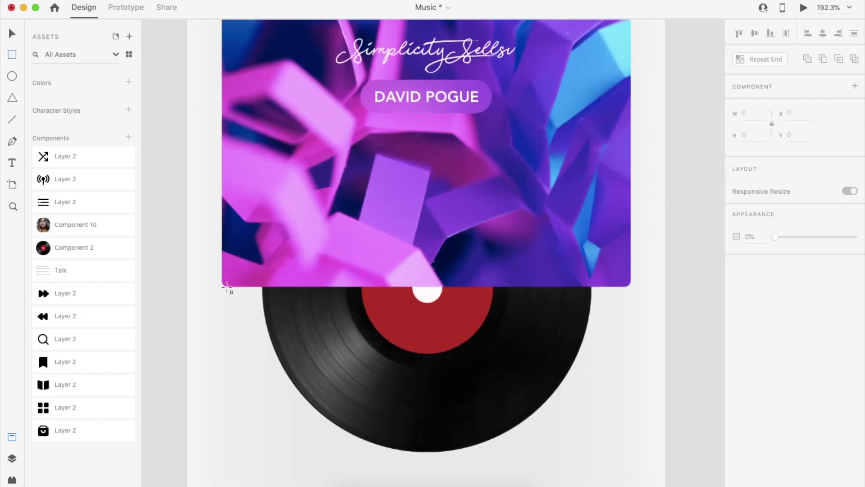
drag(228, 287, 414, 273)
drag(547, 279, 615, 283)
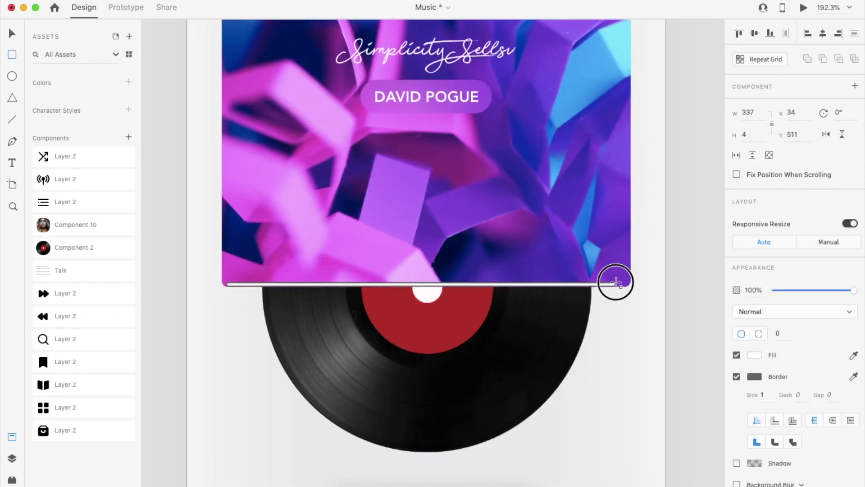
click(736, 377)
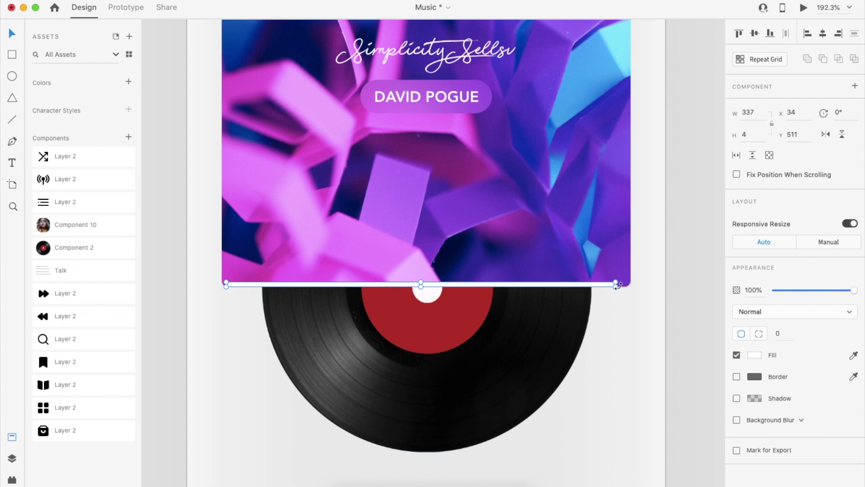
scroll(617, 284, up, 5)
scroll(645, 284, down, 5)
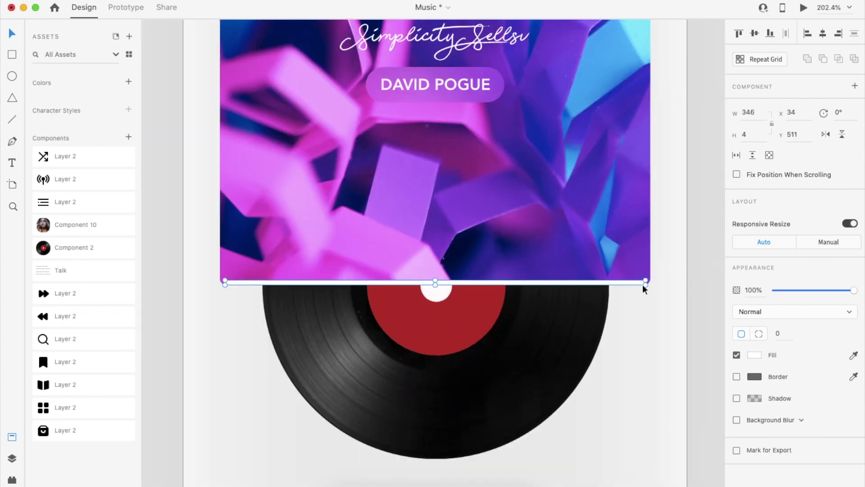
- Duplicate the bar, shorten the copy to a width of 88 and set the full-length bar to 20% opacity
scroll(645, 288, up, 3)
drag(358, 316, 345, 317)
scroll(341, 319, down, 5)
scroll(345, 319, left, 2)
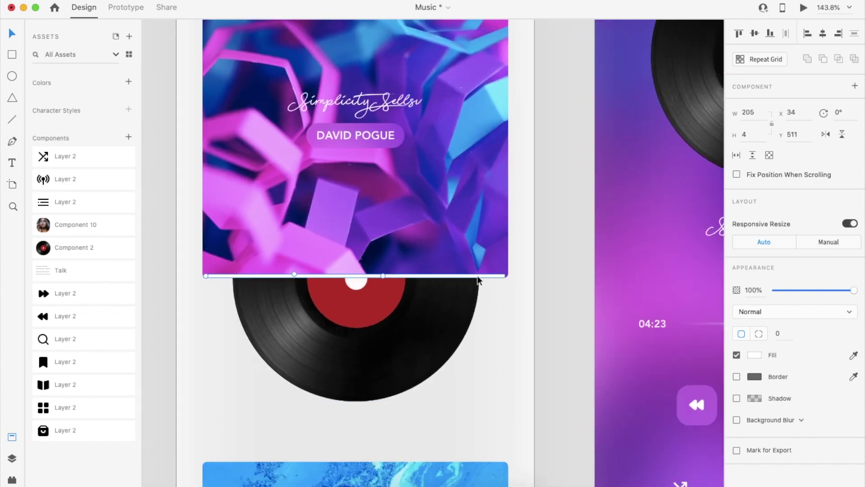
scroll(411, 290, up, 3)
click(448, 268)
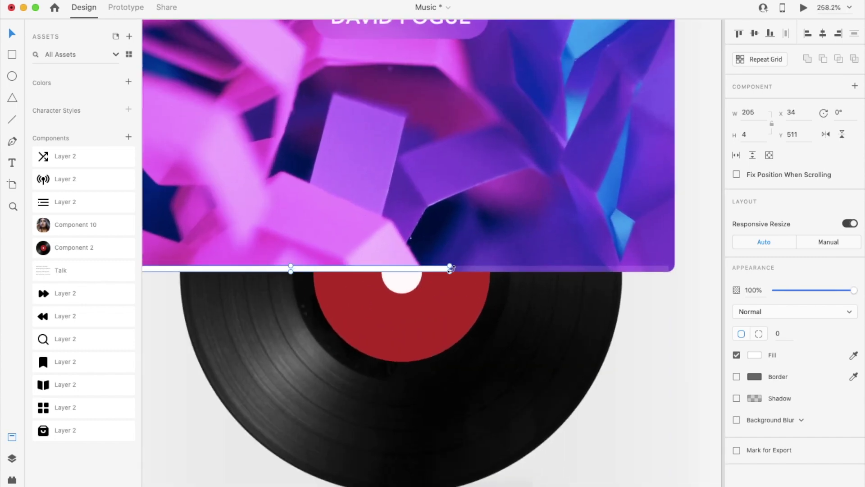
scroll(545, 251, up, 1)
scroll(546, 251, up, 2)
scroll(275, 264, down, 3)
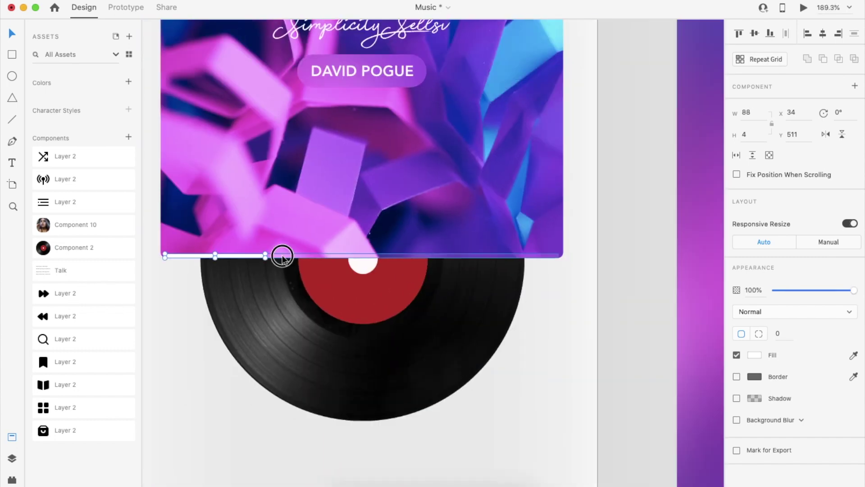
- Group the two bars and reduce the progress bar's height to 3
click(361, 254)
scroll(429, 252, up, 3)
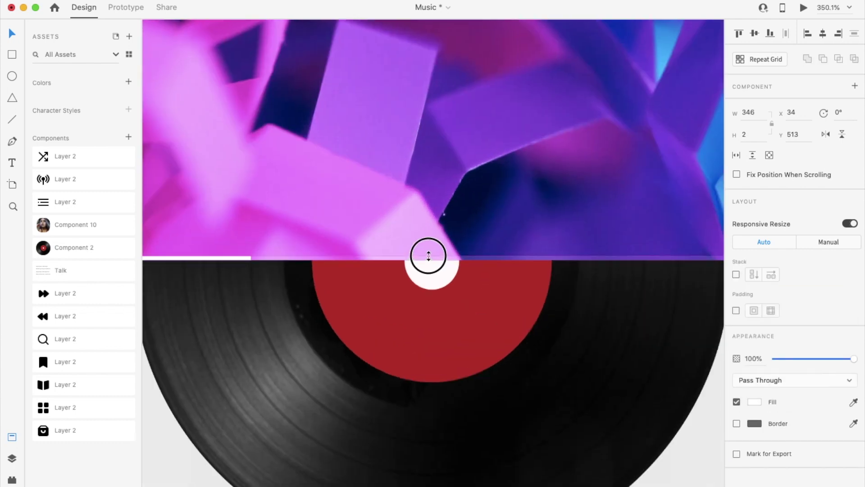
scroll(429, 254, down, 5)
click(558, 246)
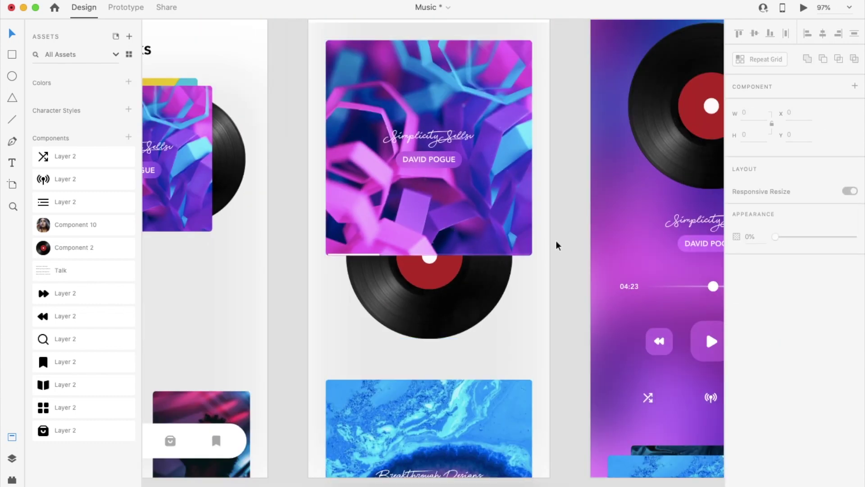
click(464, 255)
scroll(464, 255, up, 2)
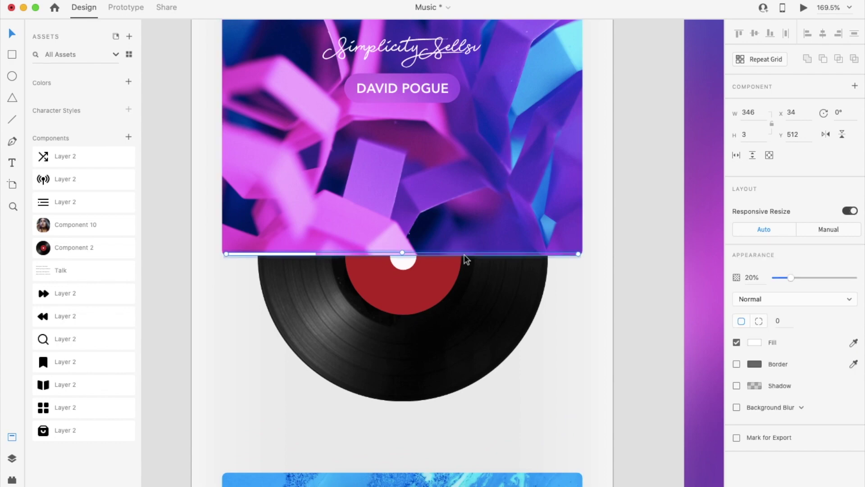
click(605, 243)
scroll(611, 241, down, 4)
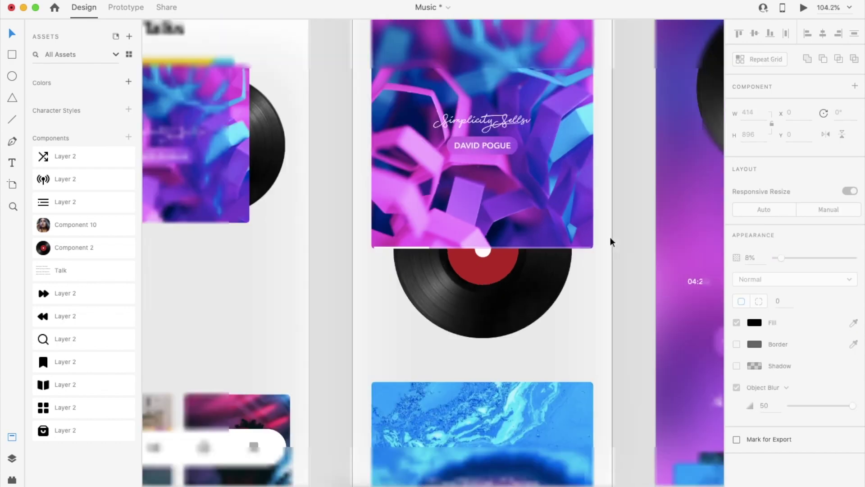
scroll(611, 242, up, 2)
scroll(385, 231, down, 3)
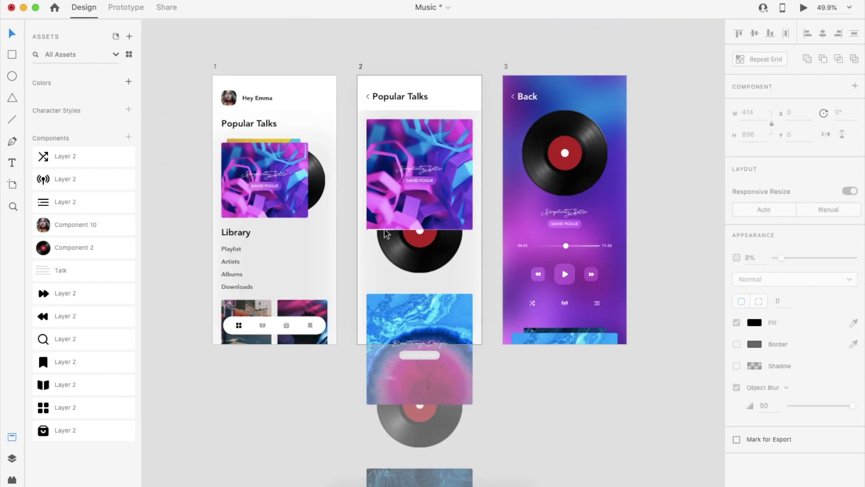
- Duplicate the home artboard, place the copy directly below the original at X 1452, Y 1261 and name it Interaction
click(540, 396)
scroll(540, 397, right, 2)
scroll(540, 397, down, 1)
scroll(540, 397, left, 1)
scroll(526, 381, up, 2)
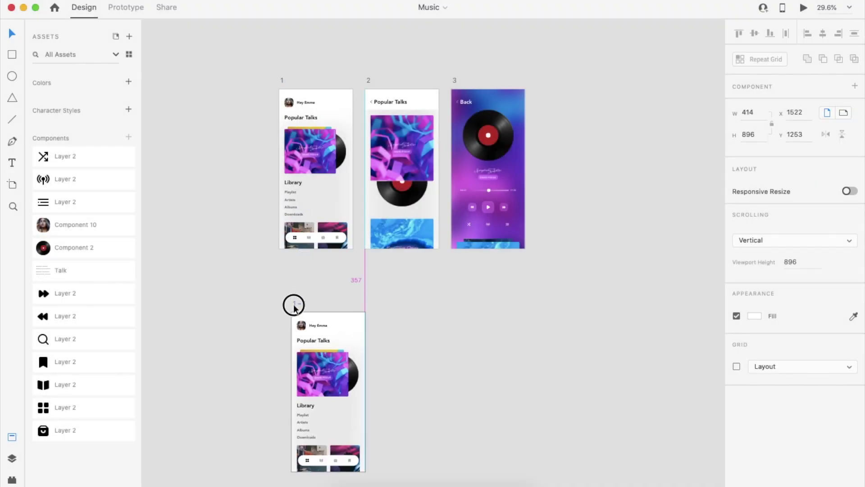
drag(293, 305, 284, 307)
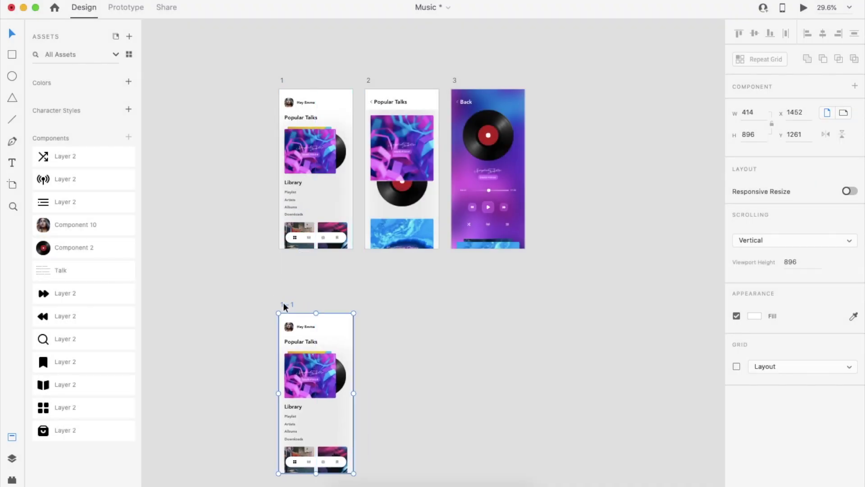
text(Interaction)
click(392, 317)
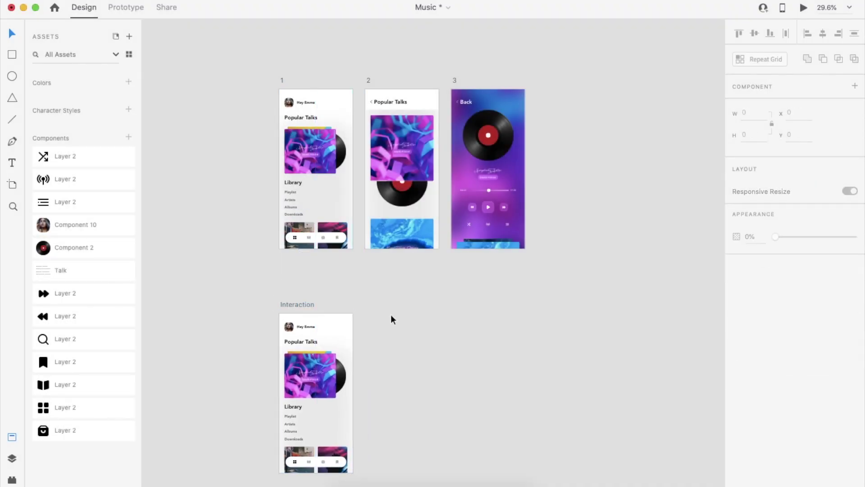
- Duplicate the Popular Talks artboard and place the copy beside the Interaction artboard
scroll(392, 317, down, 1)
drag(370, 59, 387, 285)
click(470, 283)
scroll(470, 283, down, 2)
- Link the Interaction artboard's talk card to artboard 2 – 1 with a Tap Transition, Slide Left, Ease In-Out, 0.9 s
click(315, 254)
click(127, 9)
click(757, 64)
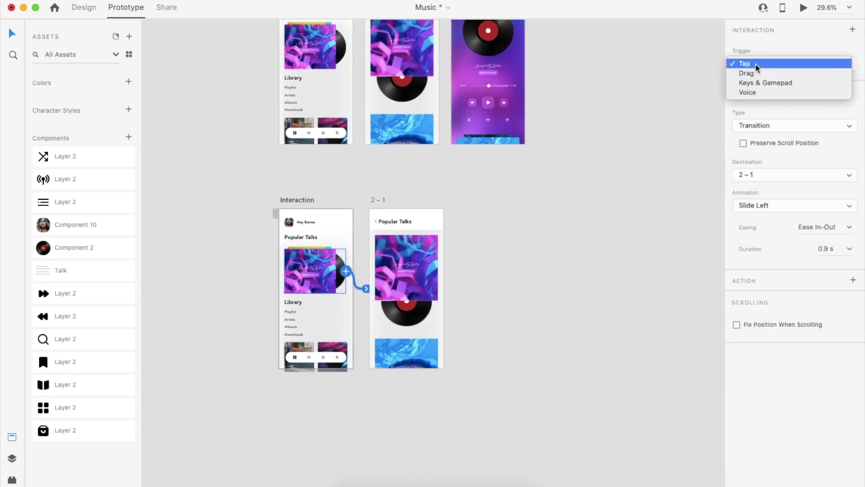
click(757, 68)
click(788, 126)
click(788, 128)
click(833, 205)
click(794, 203)
click(851, 227)
click(831, 273)
click(828, 250)
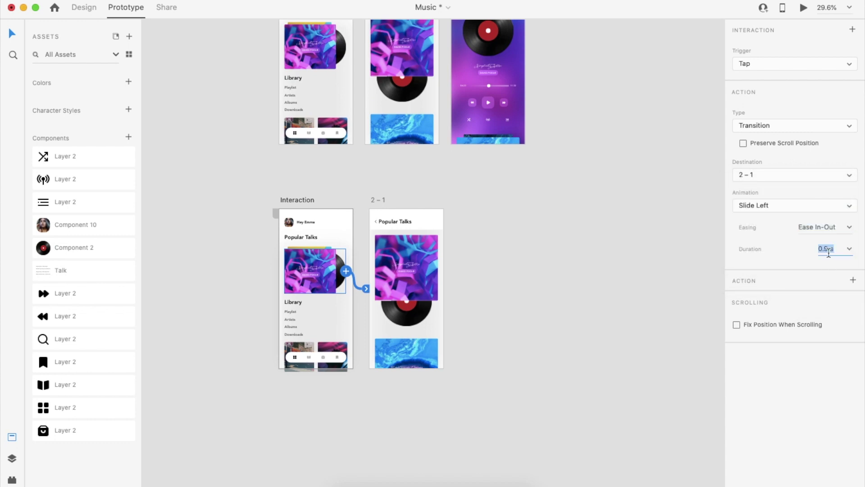
- Preview the prototype and test the transition from the home screen's talk card to Popular Talks
scroll(536, 261, down, 2)
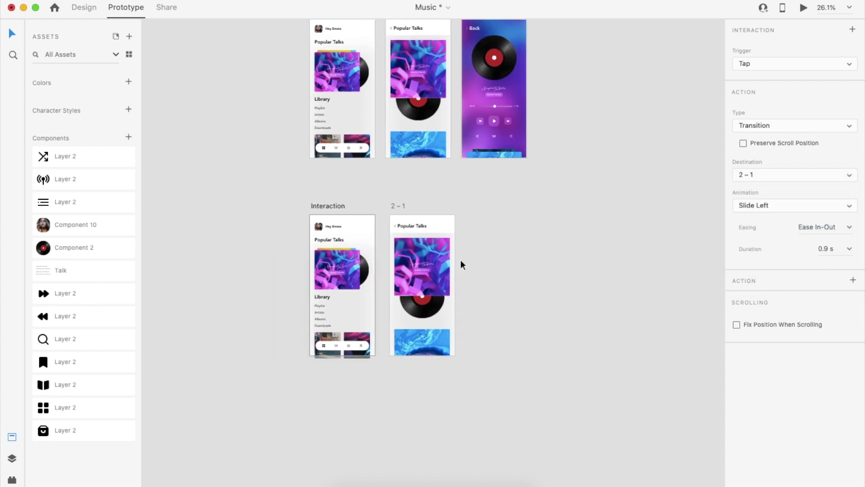
click(804, 8)
click(151, 216)
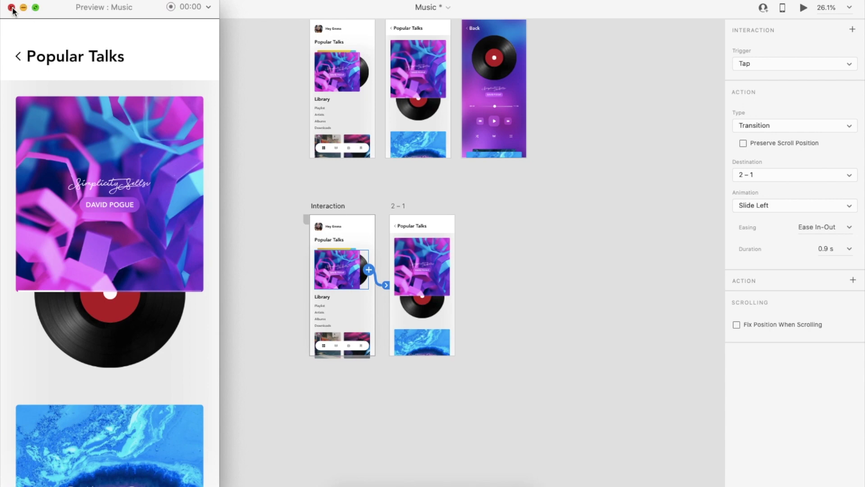
- Close the preview and duplicate artboard 2 – 1 beside the original
click(11, 7)
scroll(532, 293, up, 2)
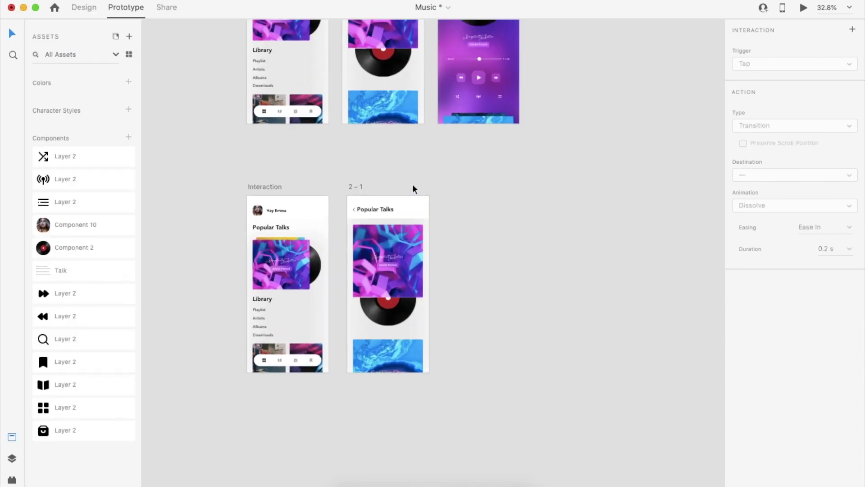
click(92, 6)
drag(444, 215, 350, 193)
click(398, 182)
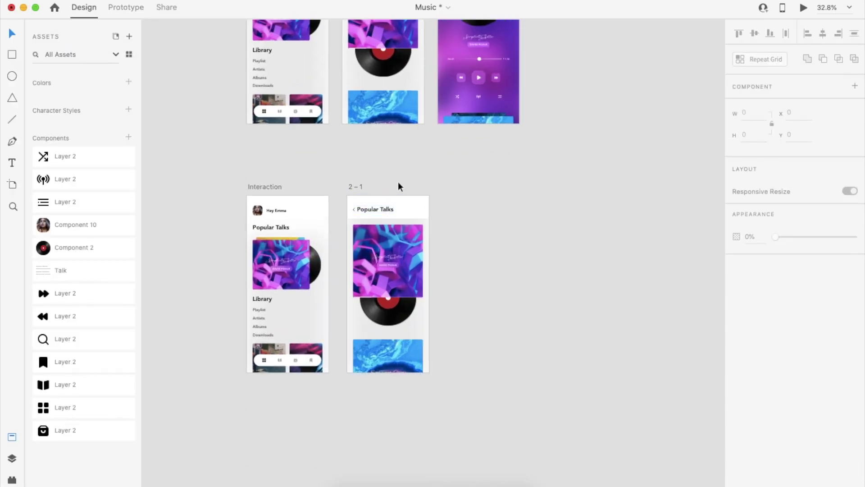
click(387, 210)
shift+click(406, 209)
click(467, 193)
click(355, 188)
key(super+d)
- Move the first talk's vinyl record on artboard 2 – 2 up until it is hidden behind its card
click(562, 200)
click(485, 317)
scroll(486, 316, up, 3)
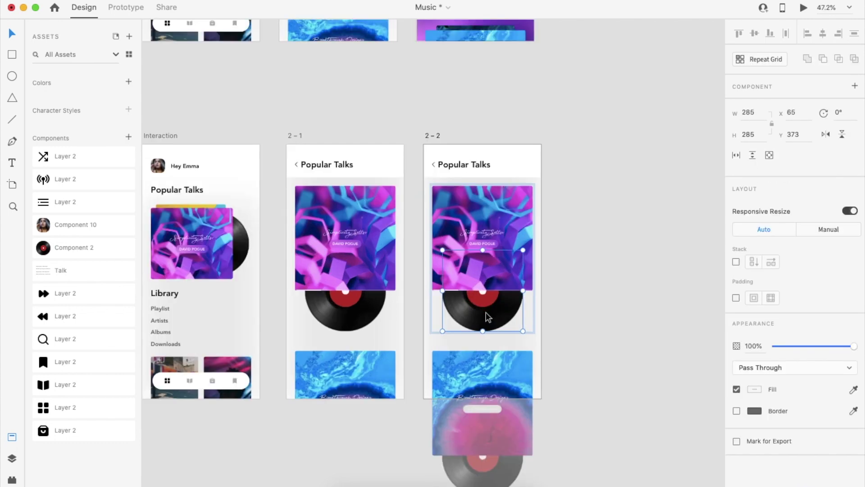
drag(486, 314, 486, 273)
click(579, 298)
- Duplicate artboard 2 – 2 beside the original
scroll(579, 298, down, 3)
click(495, 193)
key(super+d)
scroll(644, 174, right, 3)
scroll(526, 287, up, 3)
- Move the whole talk list on artboard 2 – 3 straight up to Y -234
click(526, 287)
scroll(527, 288, down, 5)
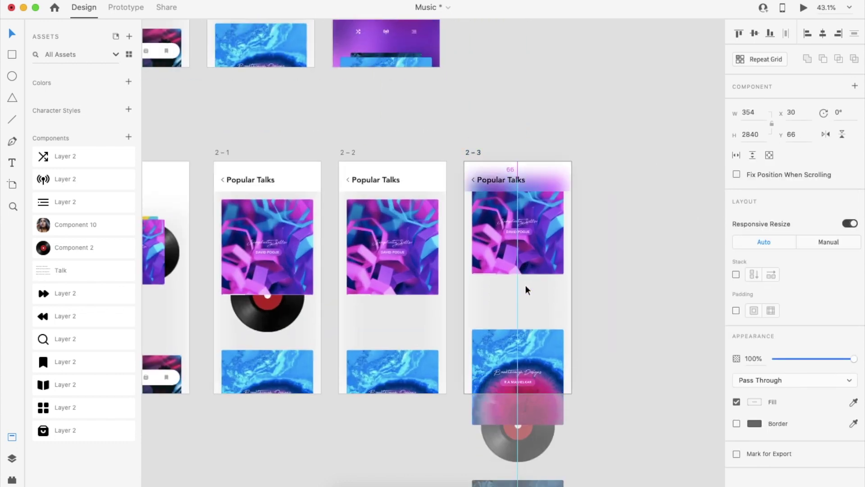
key(shift+Up)
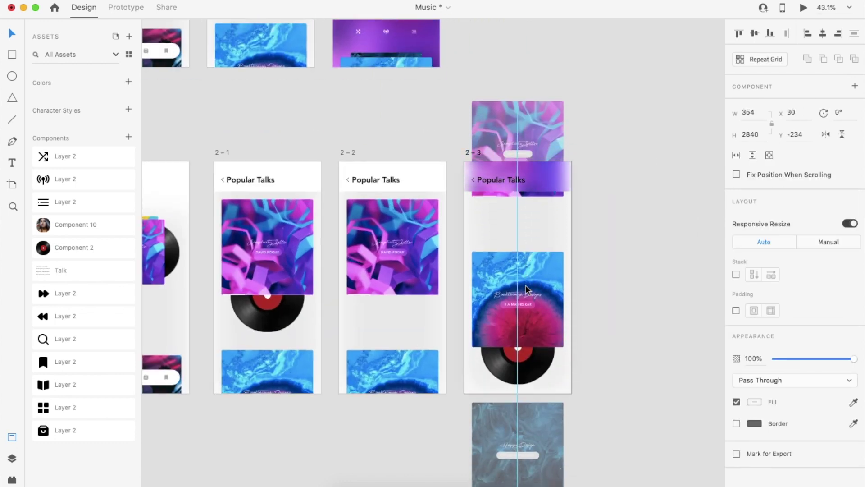
click(456, 223)
click(415, 203)
- Move the Breakthrough Designs card and the card below it on artboard 2 – 3 up, with the Breakthrough Designs cover at Y 165
double_click(522, 288)
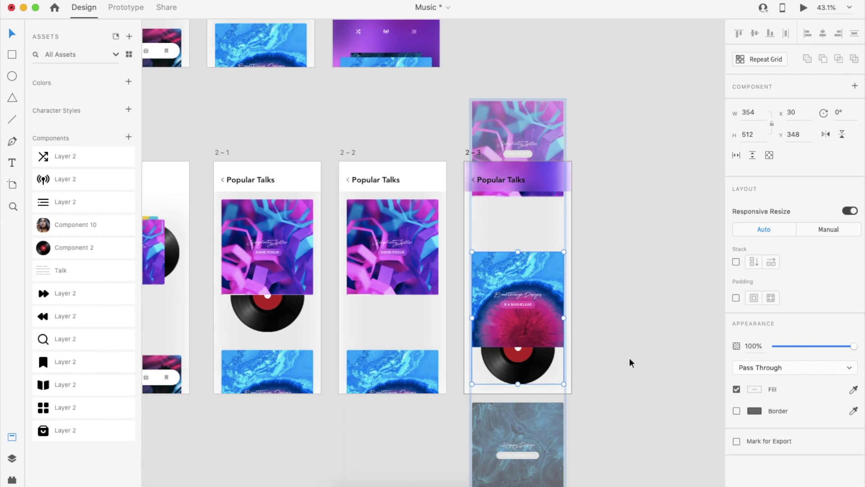
scroll(529, 446, down, 5)
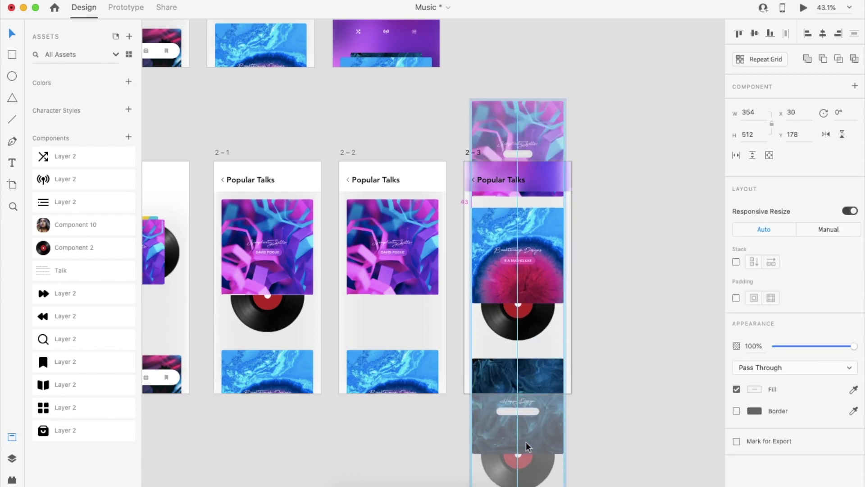
click(605, 375)
scroll(605, 375, down, 4)
scroll(604, 375, right, 1)
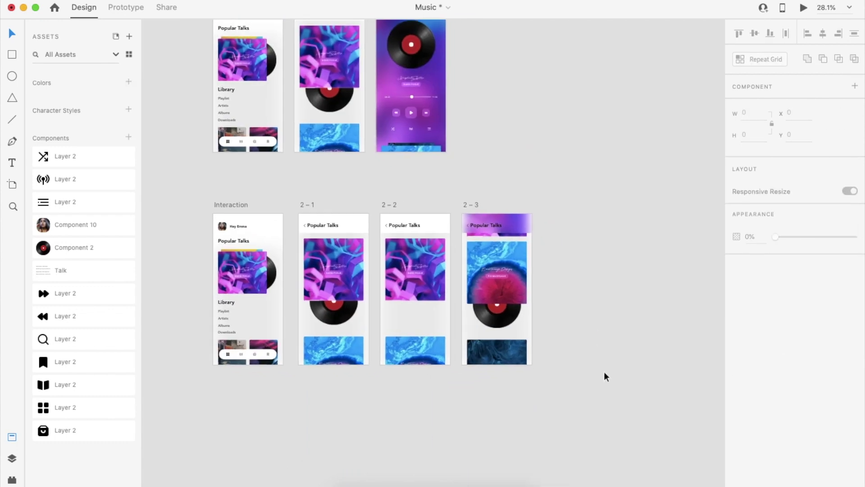
- Tuck the vinyl record behind the Breakthrough Designs card on artboard 2 – 3 at Y 242 and on artboard 2 – 2 at Y 805
scroll(605, 375, up, 2)
scroll(555, 343, right, 1)
click(458, 251)
double_click(463, 304)
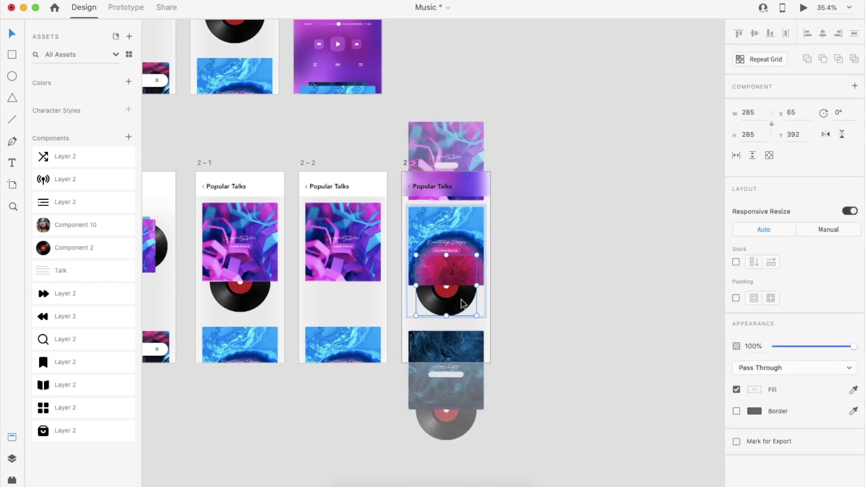
scroll(461, 303, left, 3)
scroll(462, 303, down, 2)
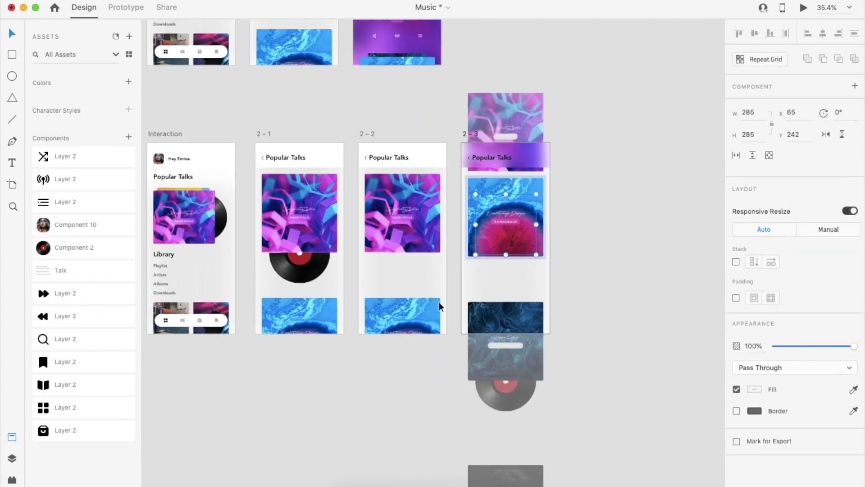
click(403, 405)
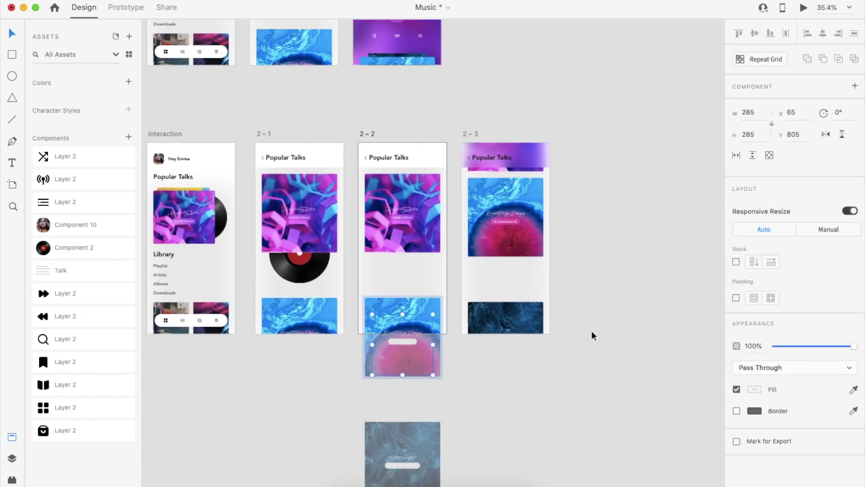
click(592, 336)
- Link the second talk card on artboard 2 – 1 to artboard 2 – 2 with a Tap Auto-Animate, Snap easing, 0.9 s
scroll(591, 336, down, 3)
click(362, 305)
click(126, 7)
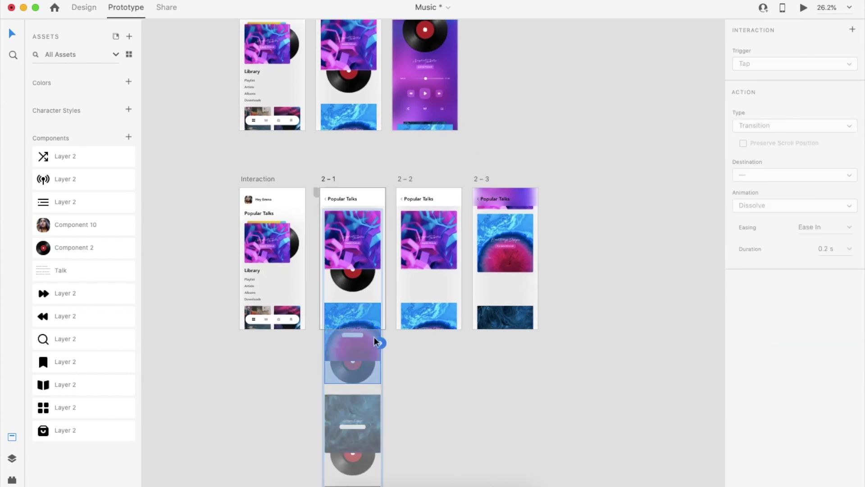
drag(413, 265, 414, 265)
click(769, 125)
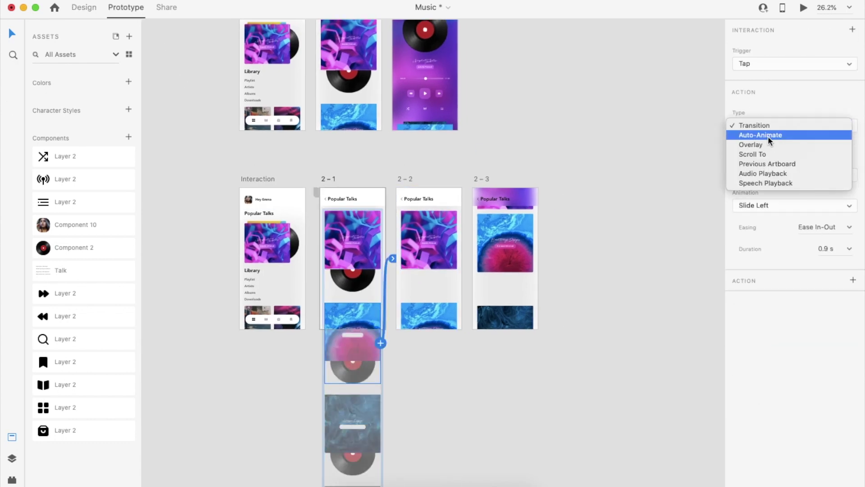
click(769, 137)
click(853, 178)
click(825, 237)
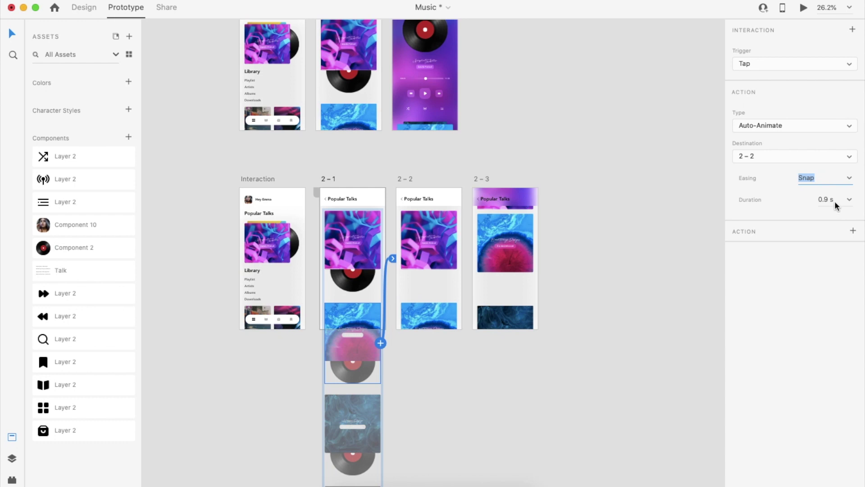
- Link artboard 2 – 2 to artboard 2 – 3 with a Time trigger, 0 s delay, Auto-Animate, Snap easing, 0.9 s
click(434, 188)
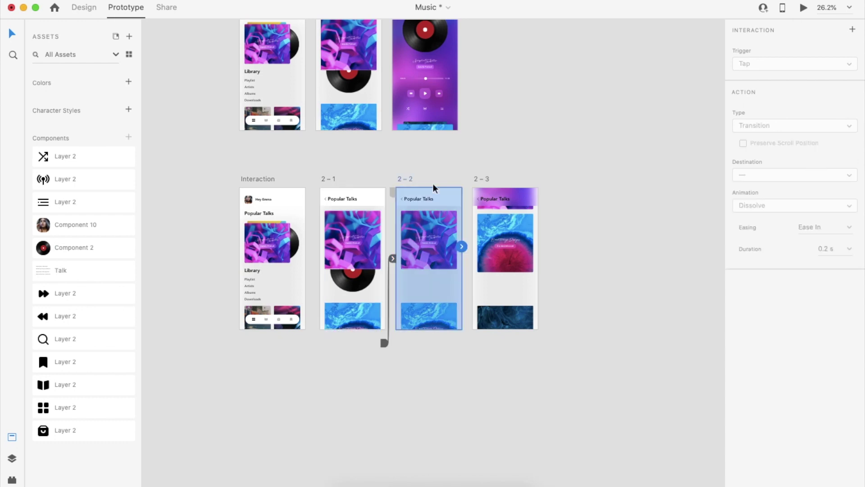
drag(473, 259, 505, 252)
click(757, 63)
click(757, 82)
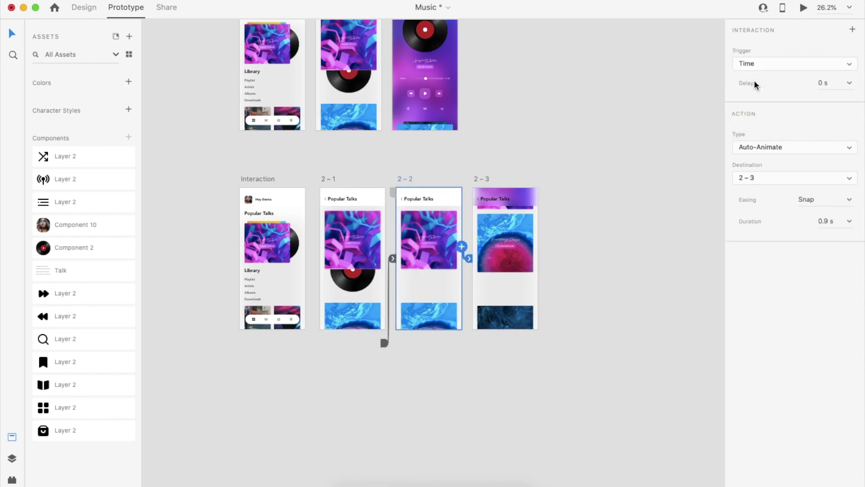
- Preview the prototype from artboard 2 – 1 and test the animation to the Breakthrough Designs card
click(364, 255)
click(803, 8)
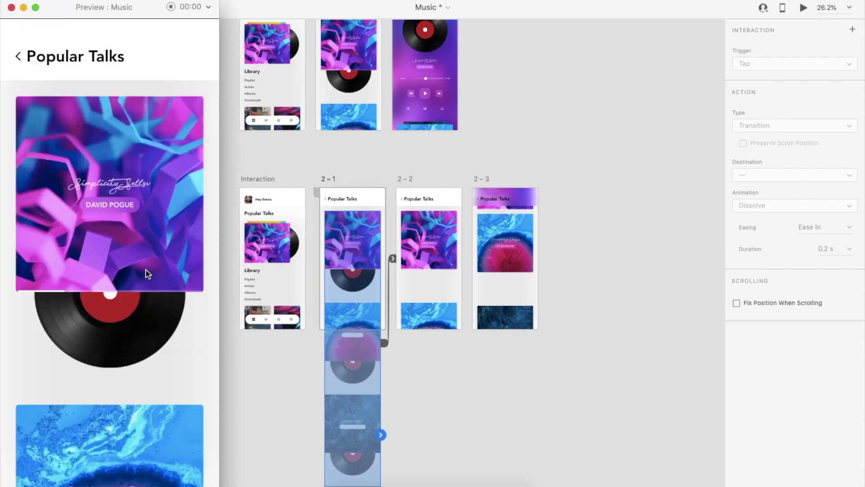
scroll(143, 424, down, 5)
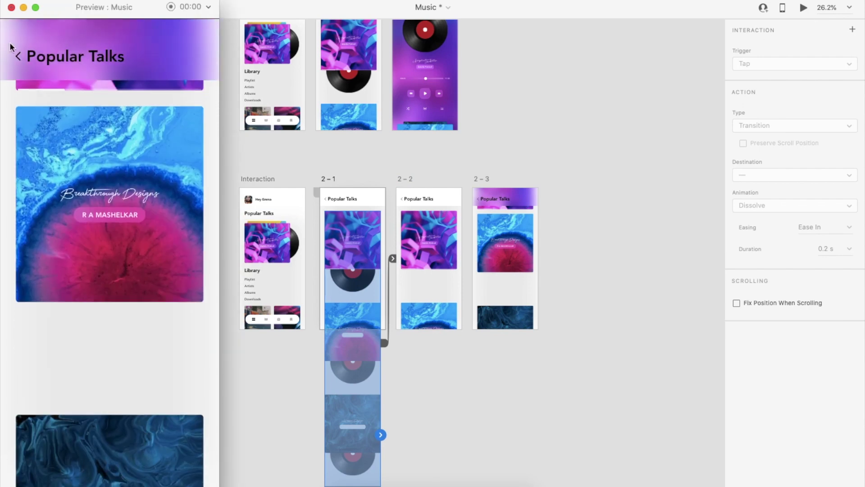
click(11, 7)
- Duplicate artboard 2 – 3 beside the original
click(586, 310)
scroll(518, 259, right, 3)
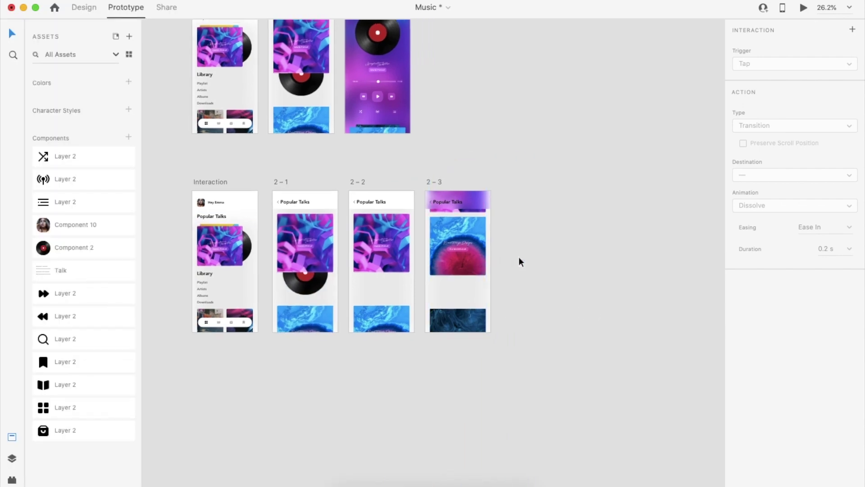
click(437, 184)
click(84, 7)
key(super+d)
- Move the Breakthrough Designs card's vinyl record on artboard 2 – 4 down so it shows beneath the cover
click(546, 273)
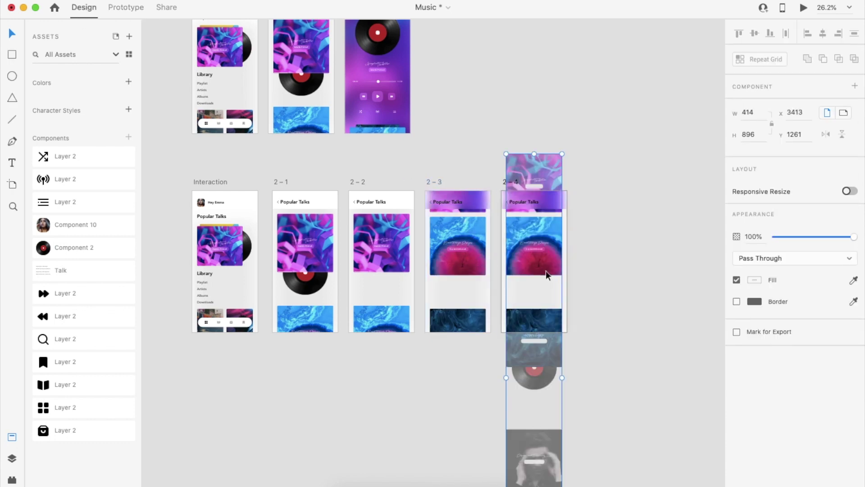
click(12, 458)
click(49, 179)
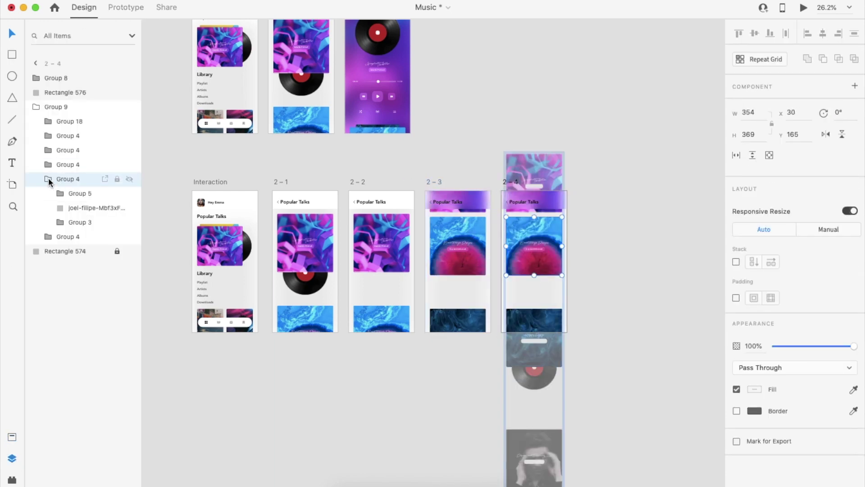
click(74, 222)
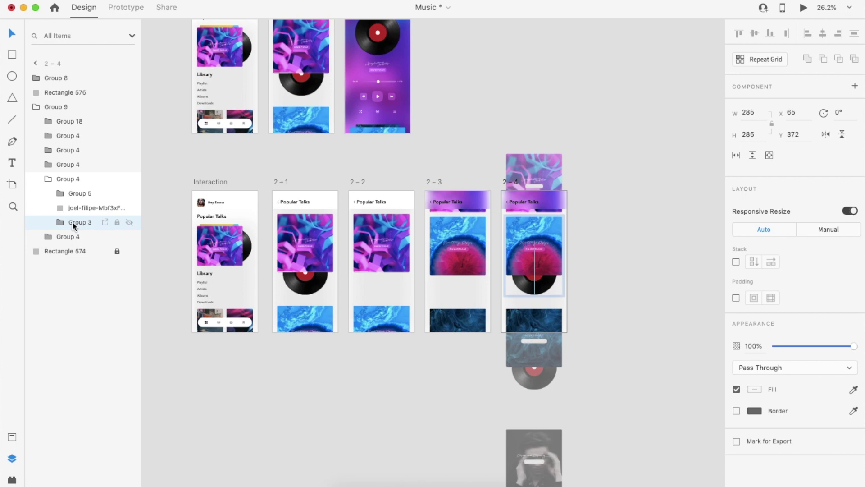
- Link artboard 2 – 3 to artboard 2 – 4 and preview the flow from the Interaction home screen
click(126, 9)
click(490, 250)
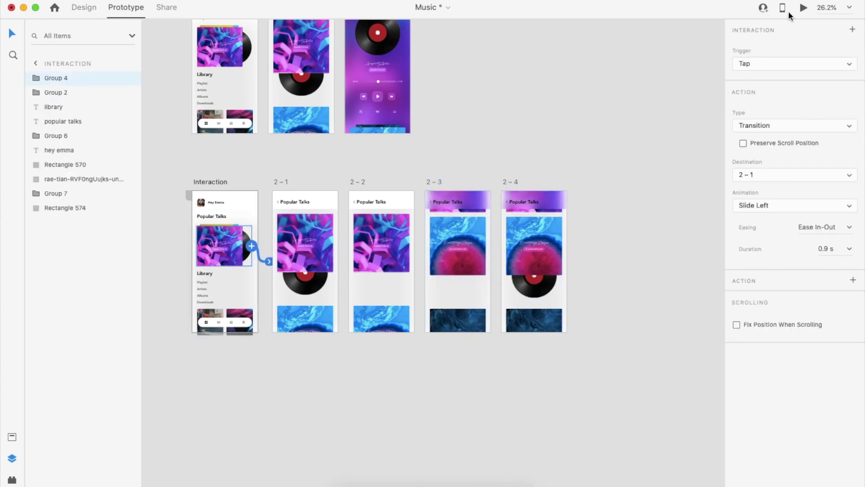
click(804, 8)
click(110, 198)
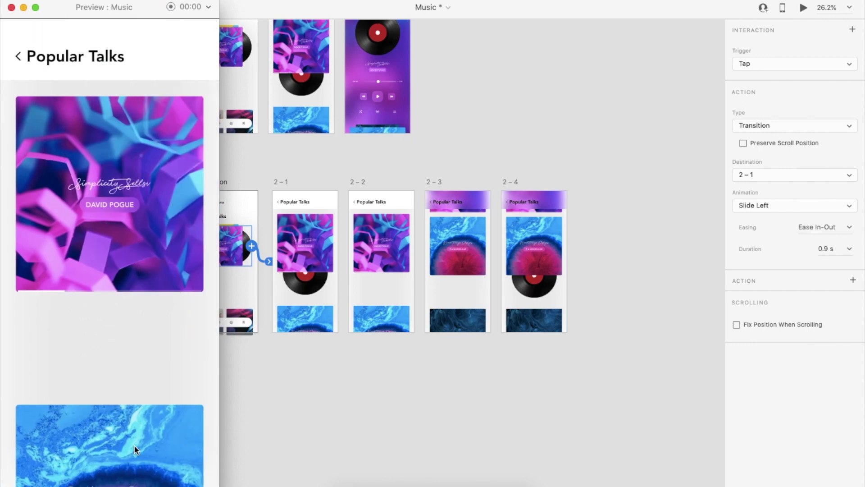
click(134, 445)
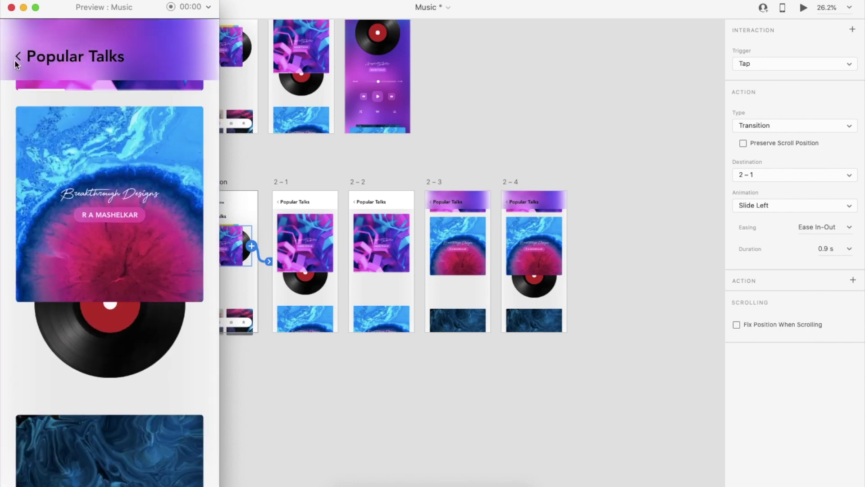
click(11, 7)
- Link the first talk card on artboard 2 – 4 back to artboard 2 – 1 with a Tap Auto-Animate, Snap easing, 0.9 s
click(551, 211)
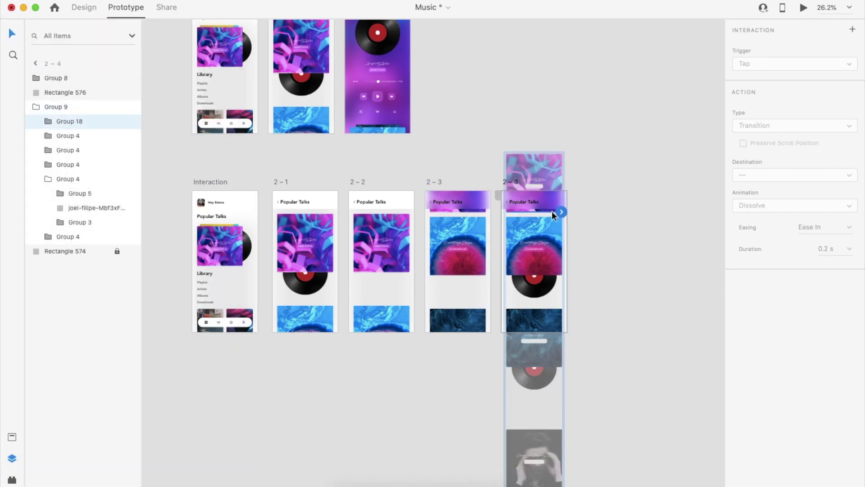
scroll(543, 211, up, 2)
click(549, 163)
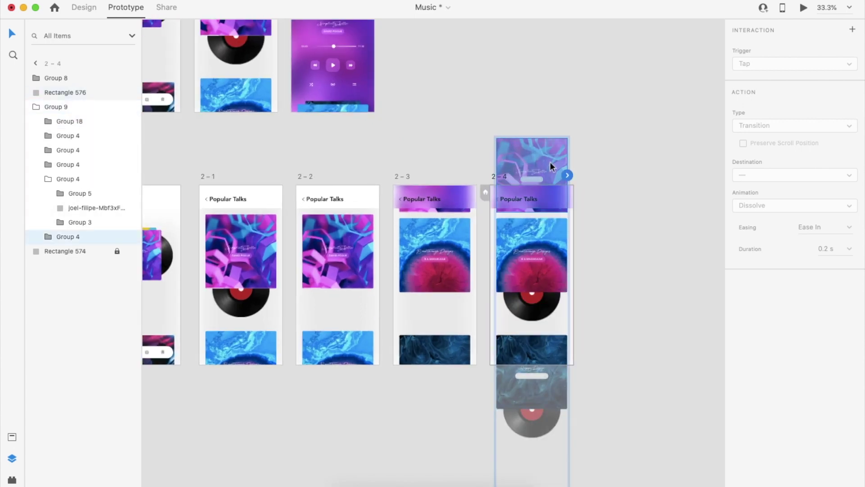
drag(569, 175, 264, 303)
- Preview the prototype and test the return from the second talk to the first talk card
click(805, 8)
click(60, 31)
click(12, 8)
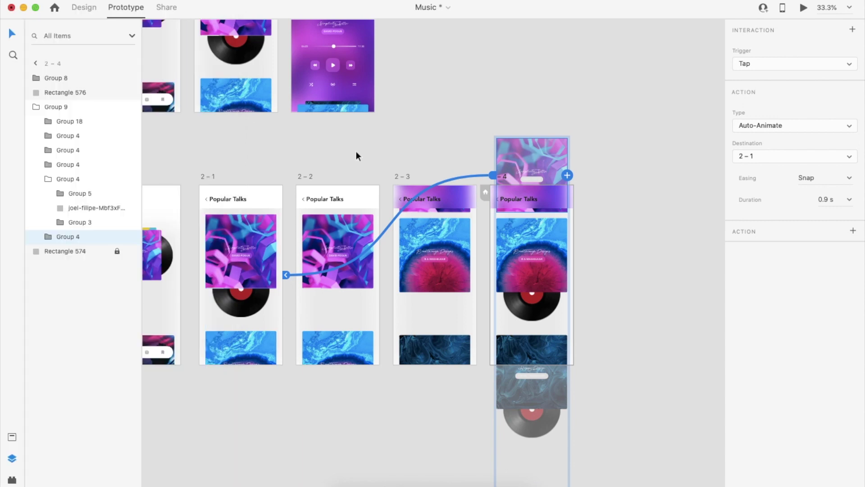
- Duplicate artboard 2 – 4 beside the original
scroll(356, 150, down, 3)
click(567, 178)
click(461, 166)
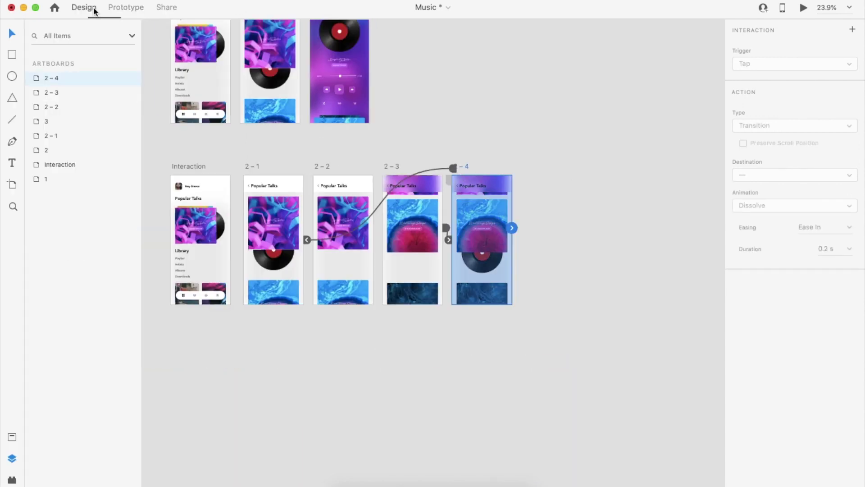
click(84, 7)
key(super+d)
scroll(575, 221, up, 3)
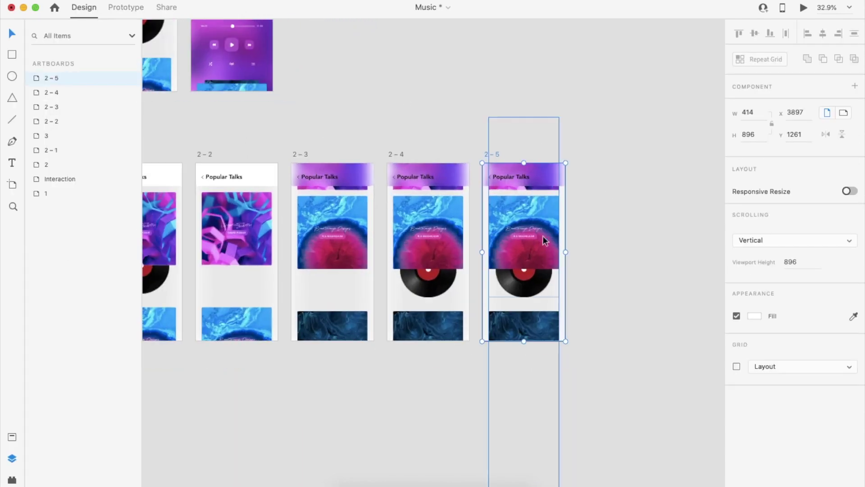
- Move the vinyl record on artboard 2 – 5 up until it is hidden behind the Breakthrough Designs card
double_click(541, 279)
double_click(542, 280)
drag(541, 279, 541, 277)
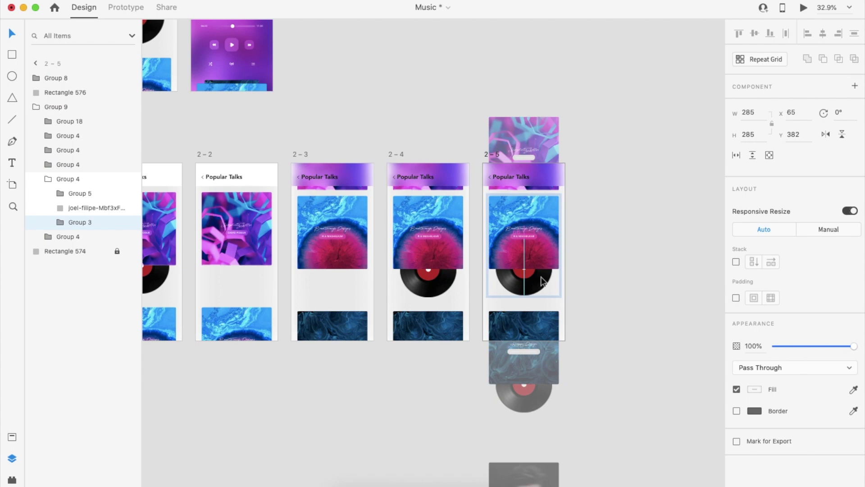
click(599, 268)
- Duplicate artboard 2 – 5 beside the original
click(493, 152)
key(super+d)
scroll(595, 148, right, 4)
- Move the whole talk list on artboard 2 – 6 straight up to Y -634, bringing the third talk card into the screen
click(477, 250)
scroll(478, 251, down, 5)
scroll(478, 255, up, 5)
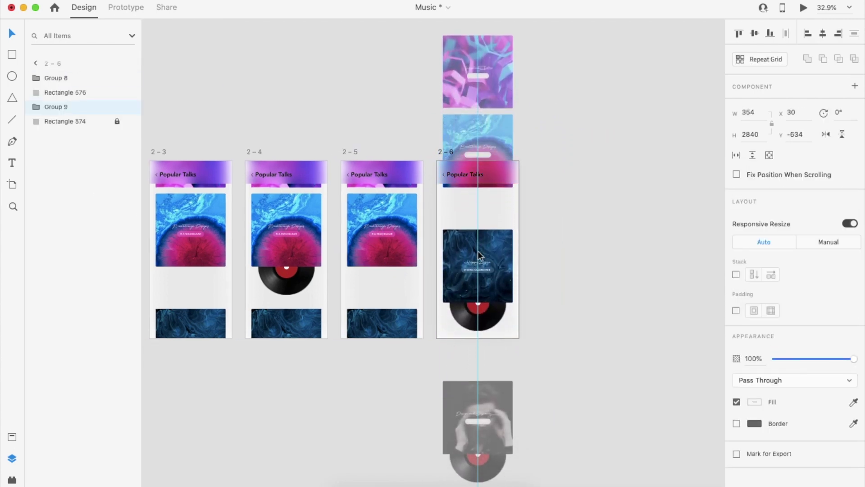
scroll(507, 231, down, 7)
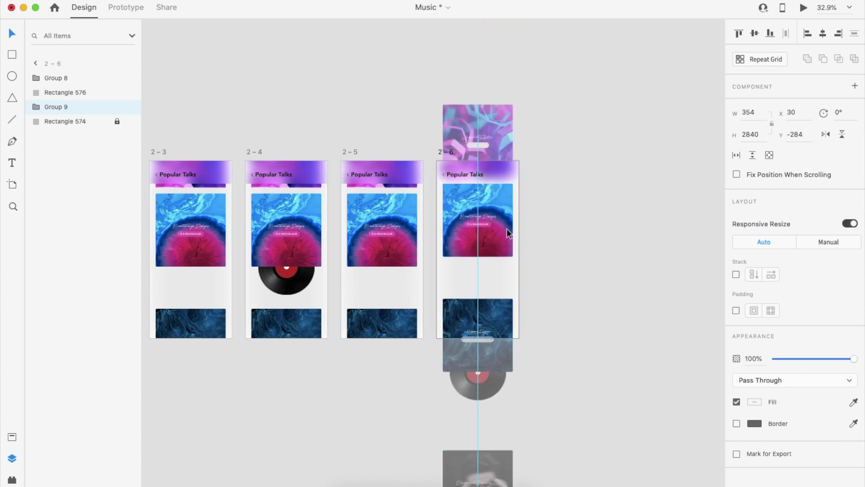
key(shift+Up)
key(shift+Up)
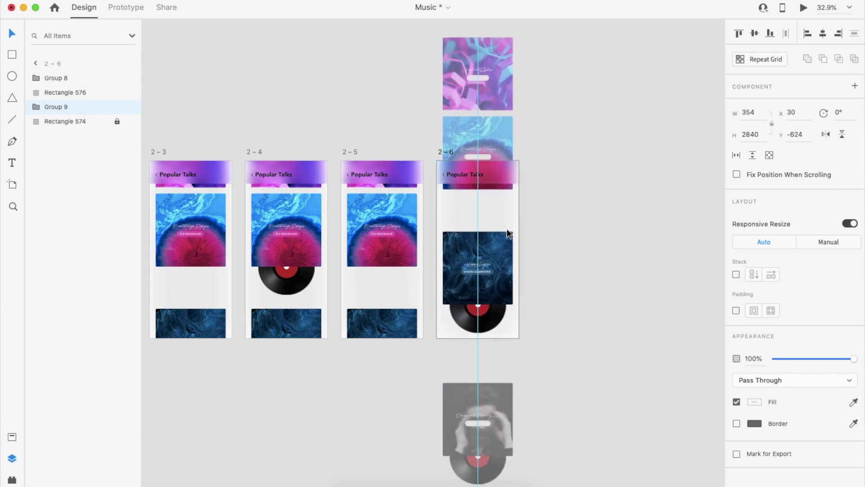
click(431, 210)
click(401, 201)
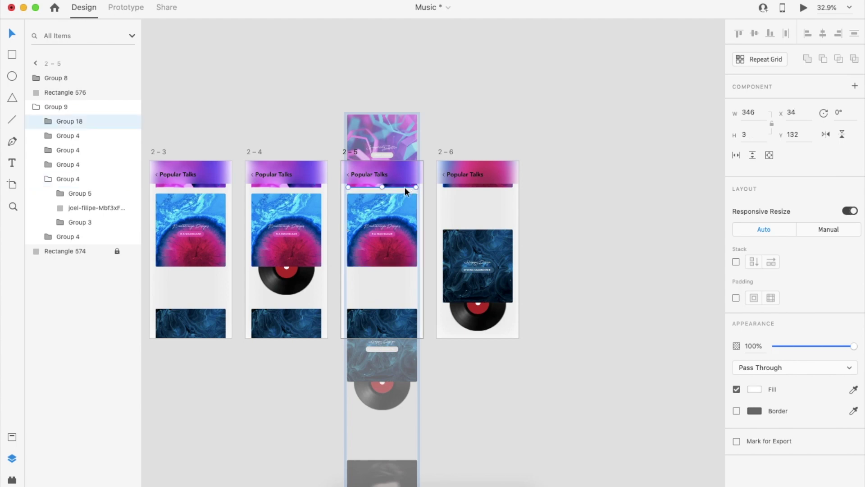
- Move the Happy Design card with its vinyl record on artboard 2 – 6 straight up to Y 164
scroll(411, 186, up, 3)
click(488, 185)
double_click(488, 186)
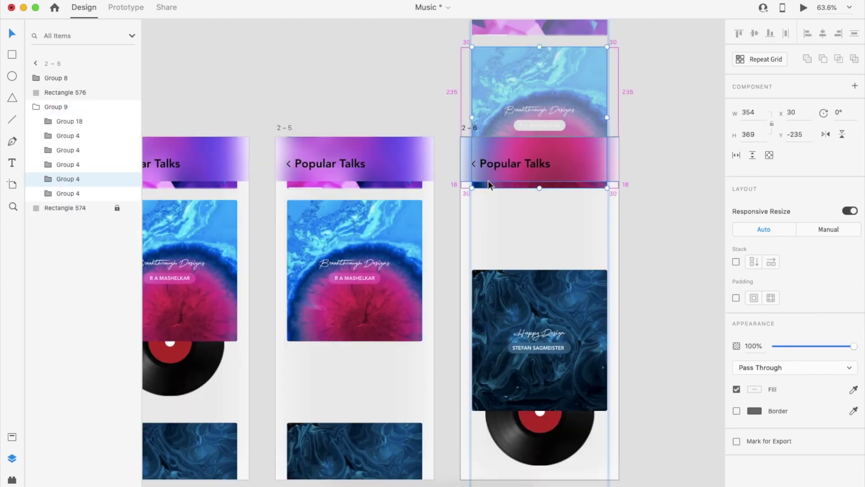
click(633, 203)
double_click(565, 281)
key(shift+Up)
key(shift+Up)
key(shift+Up)
key(shift+Up)
key(shift+Up)
key(shift+Up)
key(shift+Up)
key(shift+Up)
key(shift+Up)
key(shift+Up)
key(shift+Up)
key(shift+Up)
key(shift+Up)
key(shift+Up)
key(shift+Up)
key(shift+Up)
key(shift+Up)
key(shift+Up)
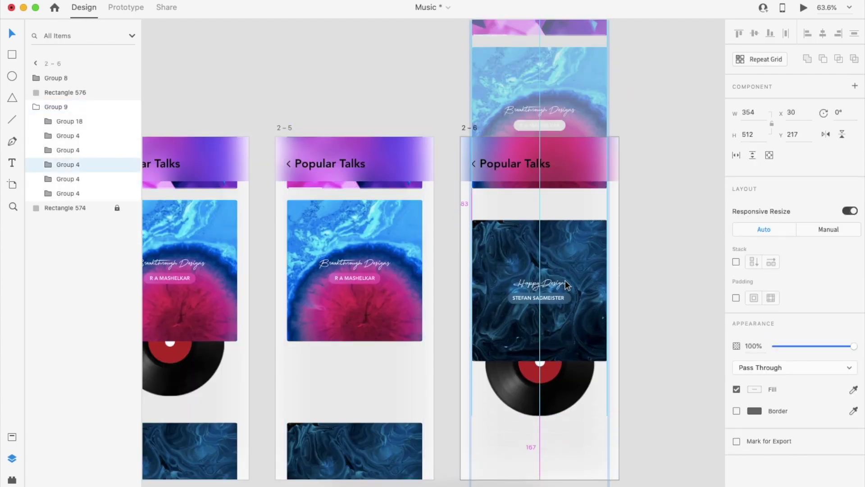
key(Up)
key(Up)
key(Up)
scroll(566, 280, down, 3)
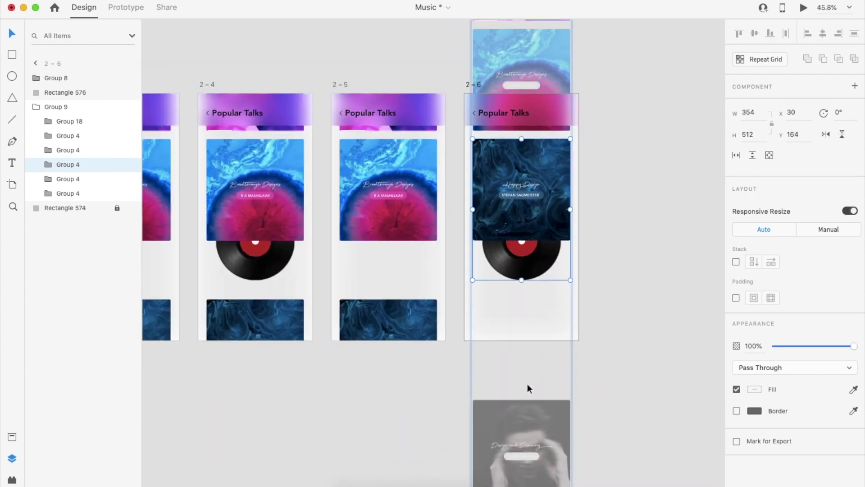
- Move the fourth talk card with its record on artboard 2 – 6 up to Y 746, so it peeks in at the artboard's lower edge
scroll(527, 383, down, 3)
click(525, 401)
scroll(525, 401, down, 5)
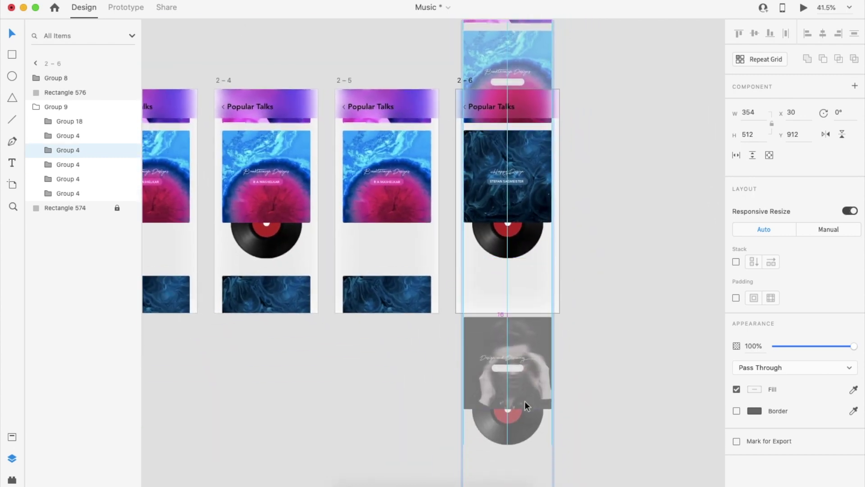
double_click(288, 286)
double_click(501, 287)
key(Up)
key(Up)
key(Up)
key(Up)
key(Up)
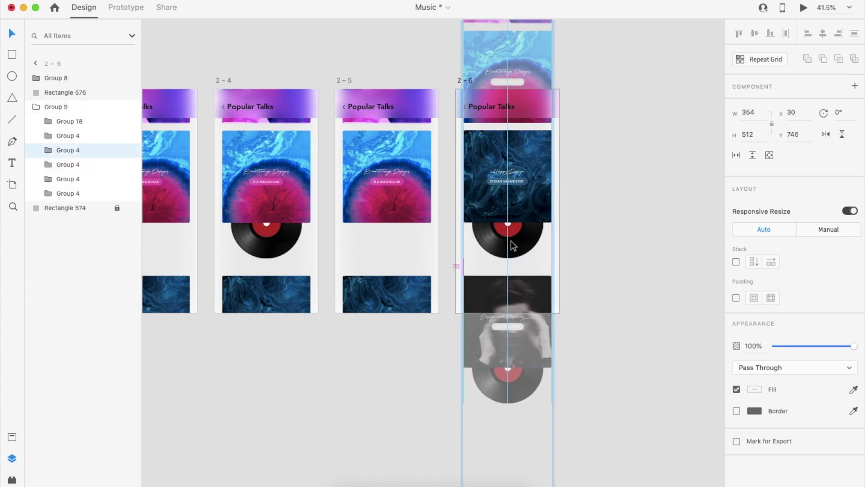
click(619, 265)
- Move the vinyl record on artboard 2 – 6 up until it is hidden behind the Happy Design card
scroll(620, 265, down, 3)
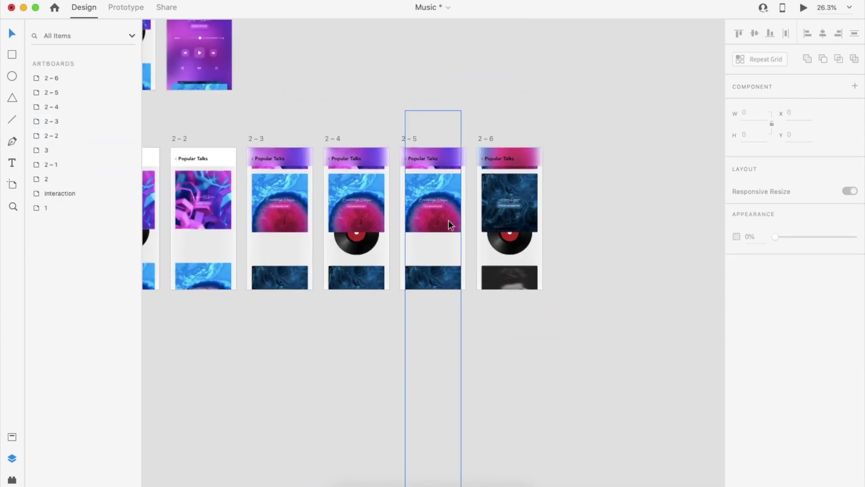
click(490, 137)
scroll(490, 136, right, 2)
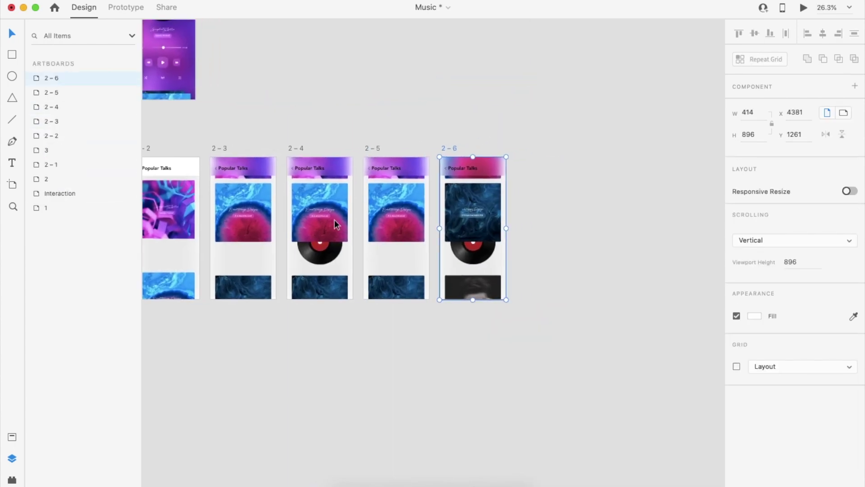
double_click(480, 256)
double_click(480, 255)
key(shift+Up)
key(shift+Up)
key(shift+Up)
key(shift+Up)
key(shift+Up)
key(shift+Up)
key(shift+Up)
key(shift+Up)
key(shift+Up)
key(shift+Up)
key(shift+Up)
key(shift+Up)
key(shift+Up)
key(shift+Up)
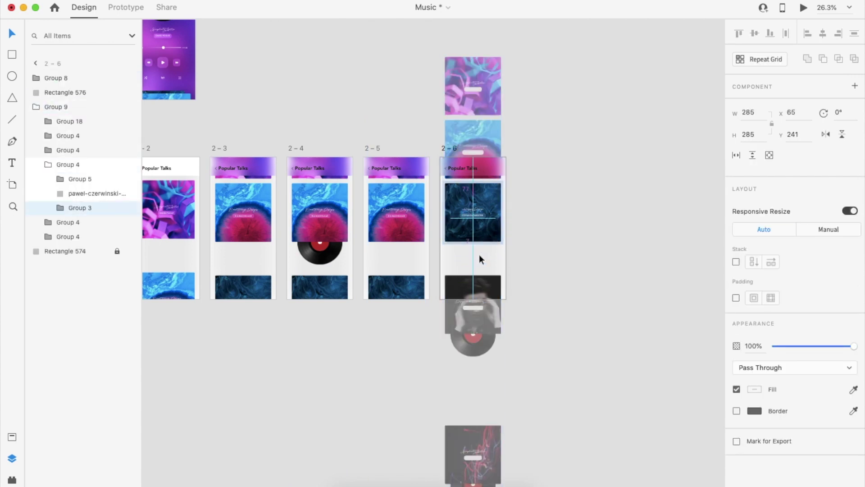
click(479, 255)
- Move the vinyl record below the third talk card on artboard 2 – 5 up until it is hidden behind that card
double_click(420, 288)
double_click(405, 345)
key(shift+Up)
key(shift+Up)
key(shift+Up)
key(shift+Up)
key(shift+Up)
key(shift+Up)
key(shift+Up)
key(shift+Up)
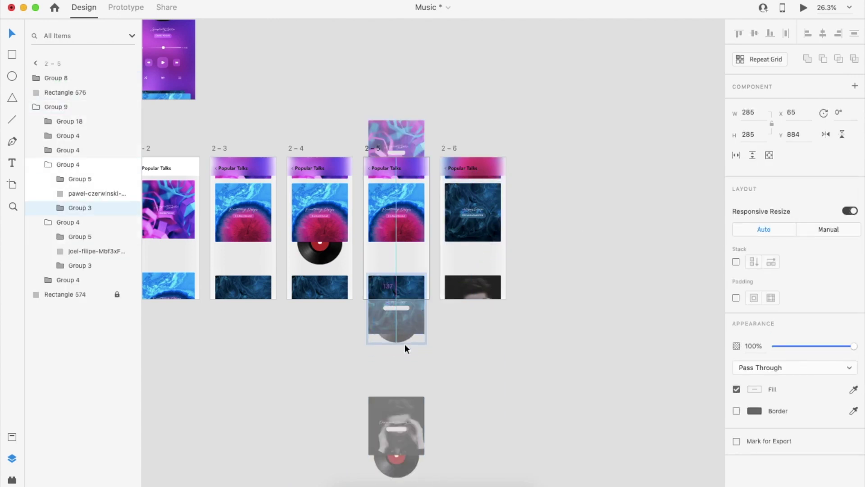
click(535, 275)
- Duplicate artboard 2 – 6 and move the copy's vinyl record down to Y 391, out from behind the Happy Design card
click(453, 145)
key(super+d)
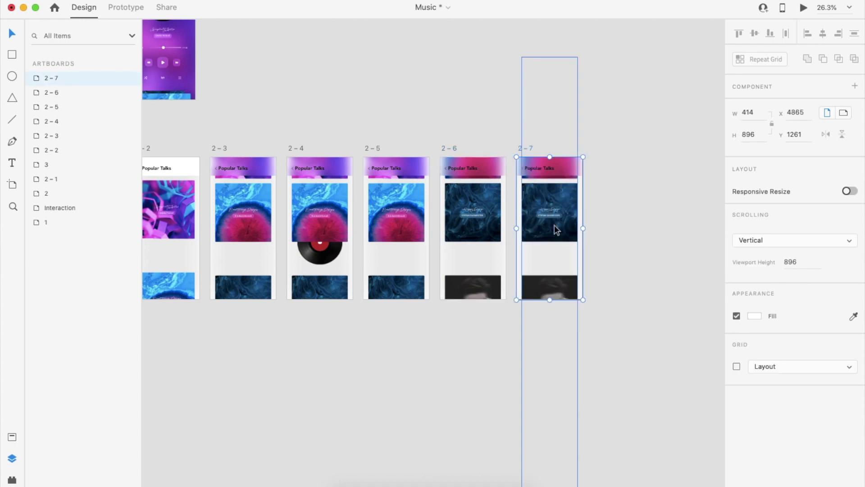
click(543, 233)
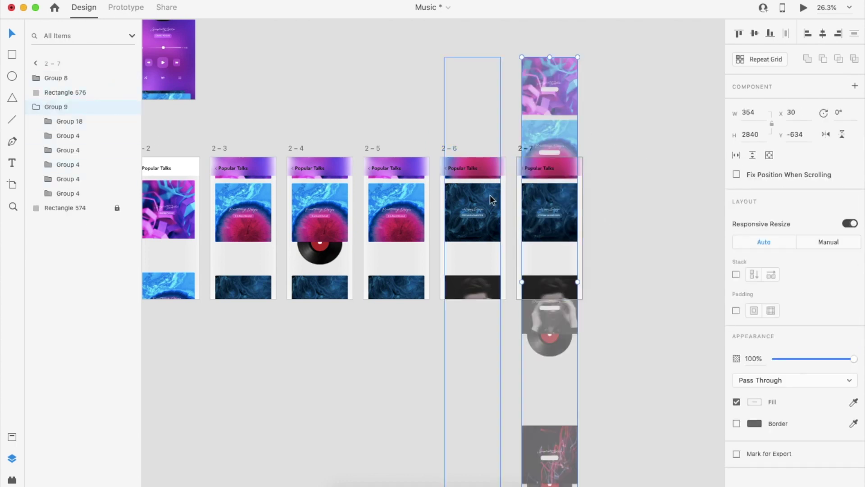
double_click(541, 226)
click(48, 165)
click(71, 202)
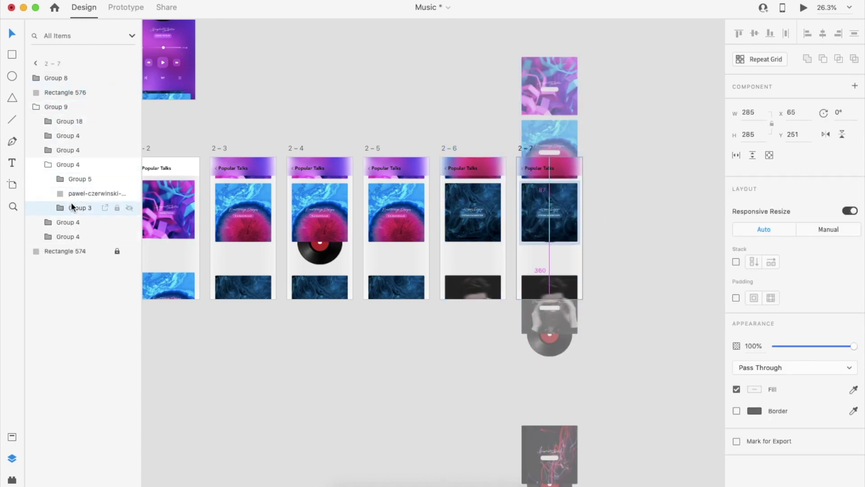
click(636, 254)
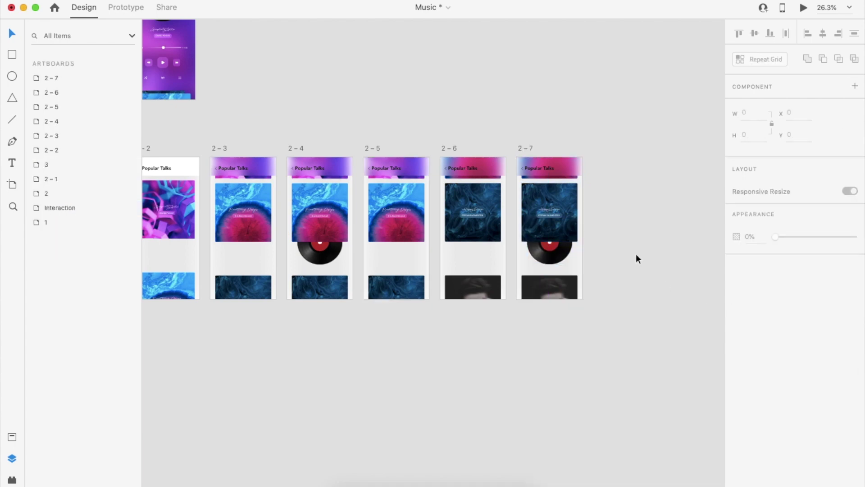
- Wire the screens onward from the 2 – 4 talk list, with 2 – 6 auto-animating to 2 – 7 on Time: 0 s delay, Snap, 0.9 s
scroll(636, 255, down, 2)
double_click(349, 286)
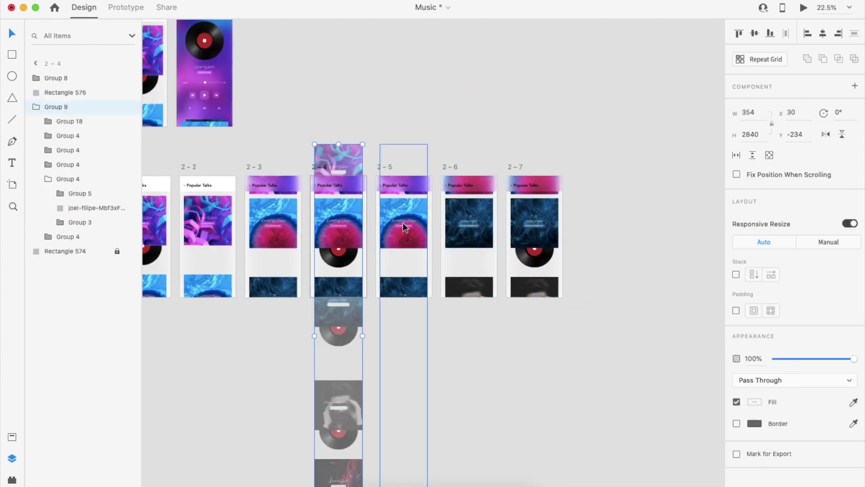
key(ctrl+Tab)
drag(363, 312, 523, 239)
click(404, 161)
click(386, 167)
click(452, 167)
scroll(526, 240, down, 3)
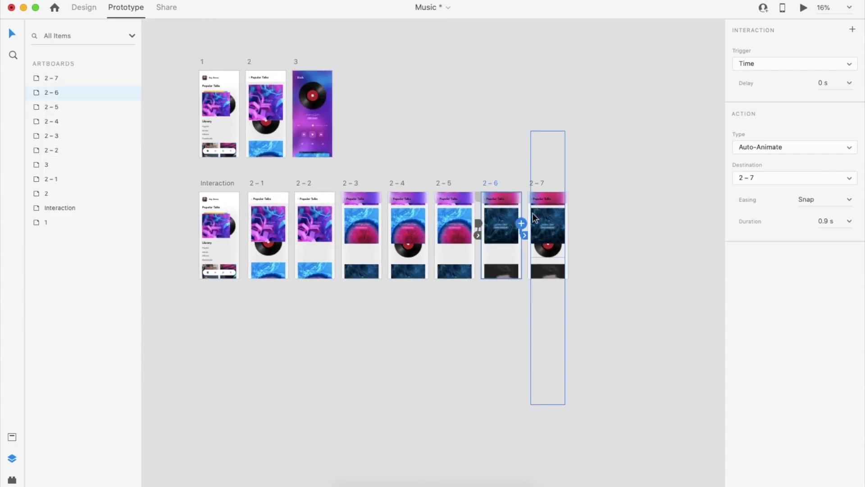
- Link the Breakthrough Designs card on artboard 2 – 7 back to 2 – 4 with Tap, Auto-Animate, Snap easing and 0.9 s duration
scroll(540, 204, up, 3)
click(548, 203)
double_click(560, 164)
drag(576, 176, 356, 247)
scroll(288, 237, down, 2)
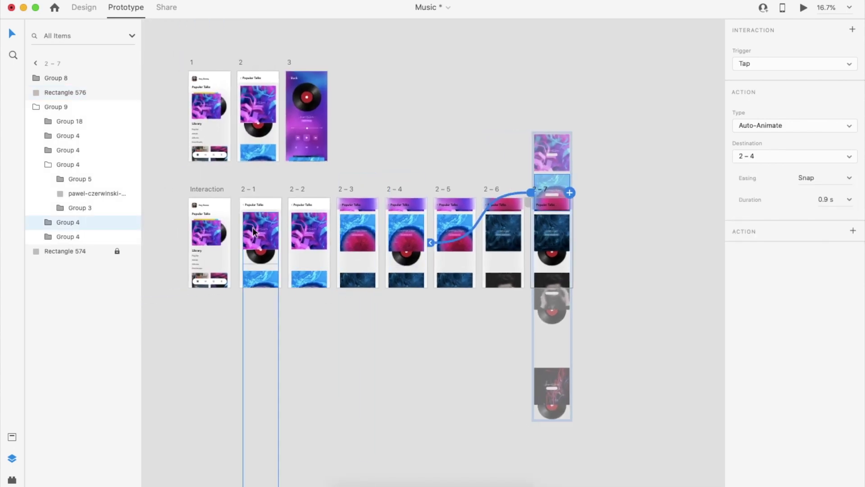
- Preview the prototype from artboard 2 – 1 and check the animated scrolling from card to card
click(253, 231)
click(803, 8)
scroll(114, 411, down, 6)
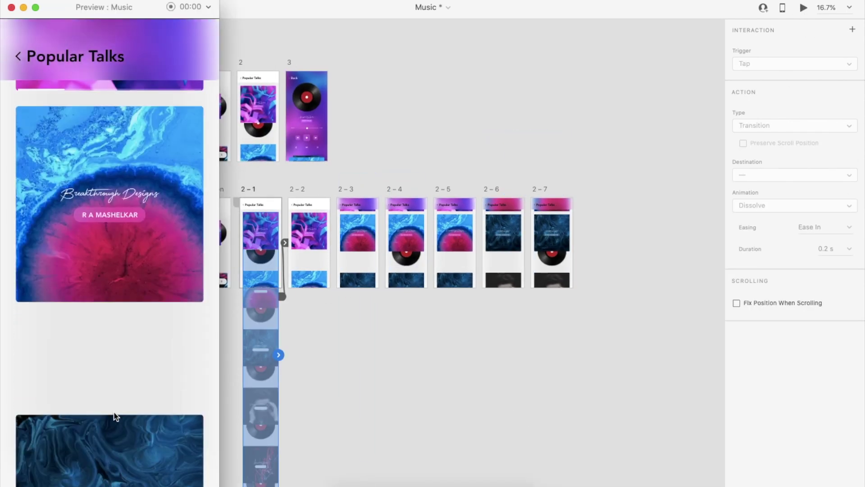
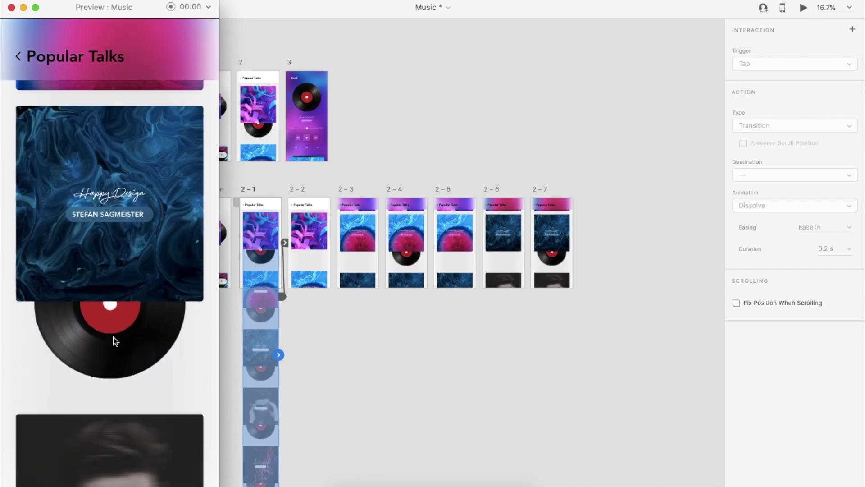
click(13, 8)
- Duplicate artboard 2 – 7 and remove the vinyl record from view below the Happy Design card on the copy
click(489, 154)
scroll(495, 203, right, 4)
scroll(496, 210, up, 3)
click(431, 180)
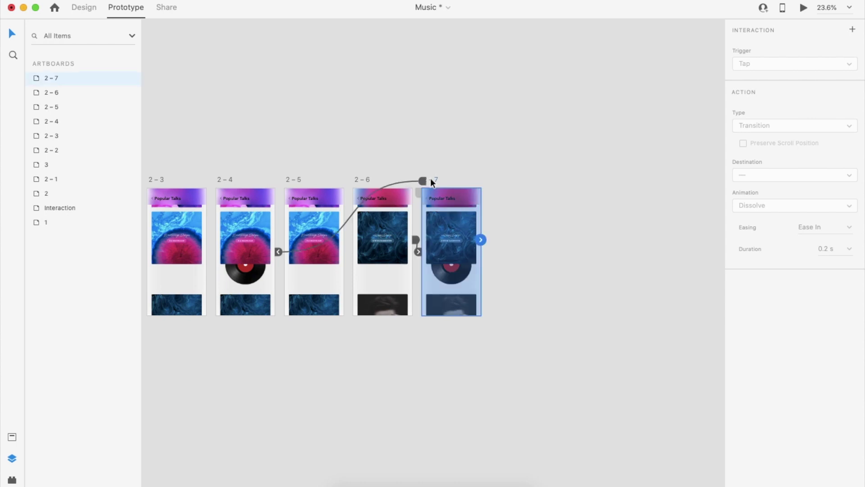
click(91, 8)
key(super+d)
click(528, 280)
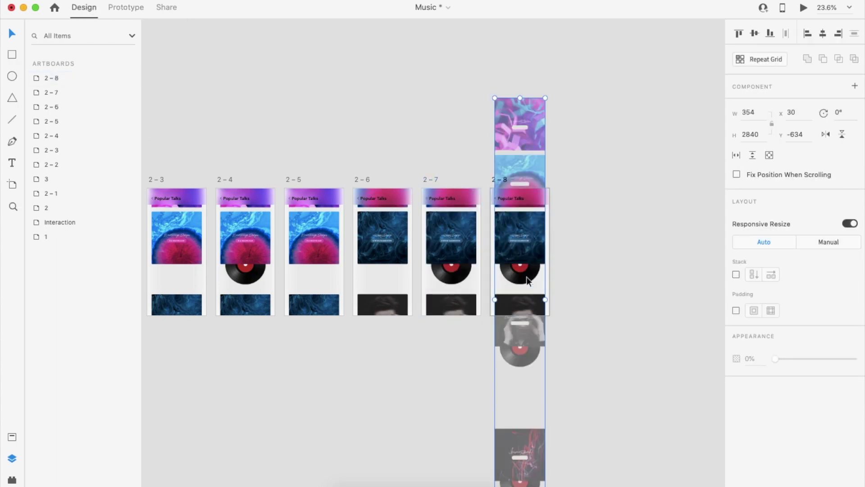
double_click(529, 280)
double_click(528, 280)
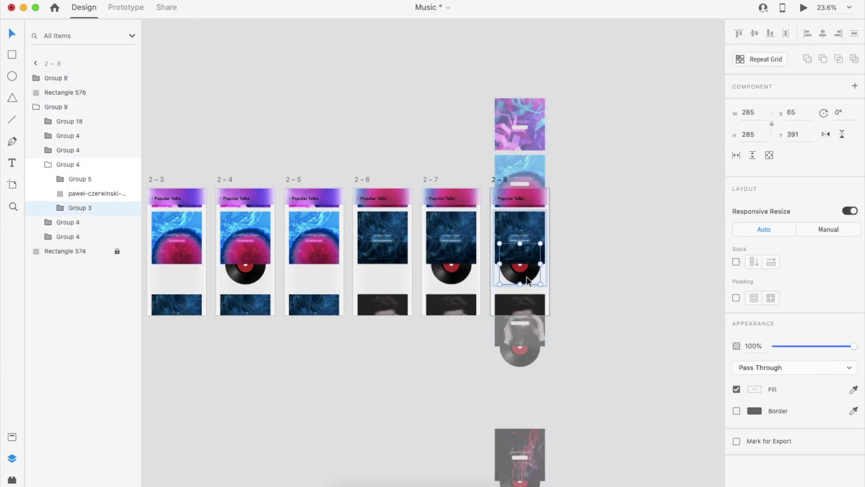
key(Delete)
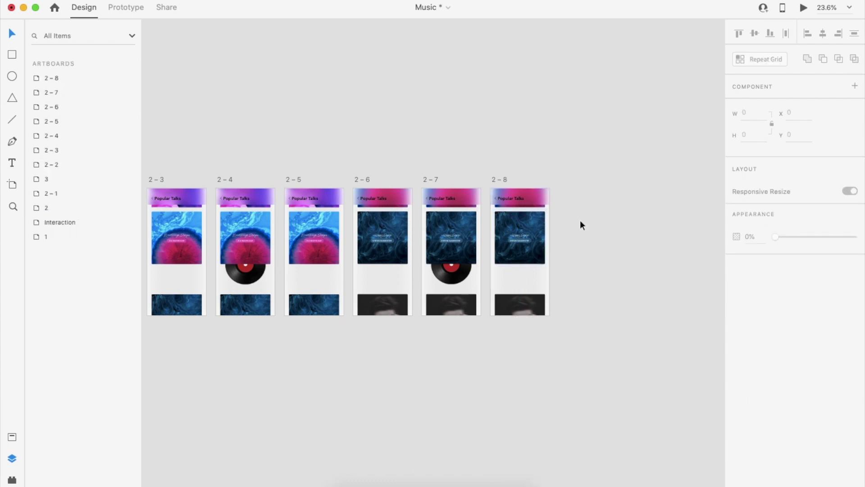
- Duplicate artboard 2 – 8 and move the copy's whole talk list straight up to Y -1024, bringing the fourth talk card into the screen
click(502, 178)
key(super+d)
scroll(498, 220, right, 5)
double_click(497, 221)
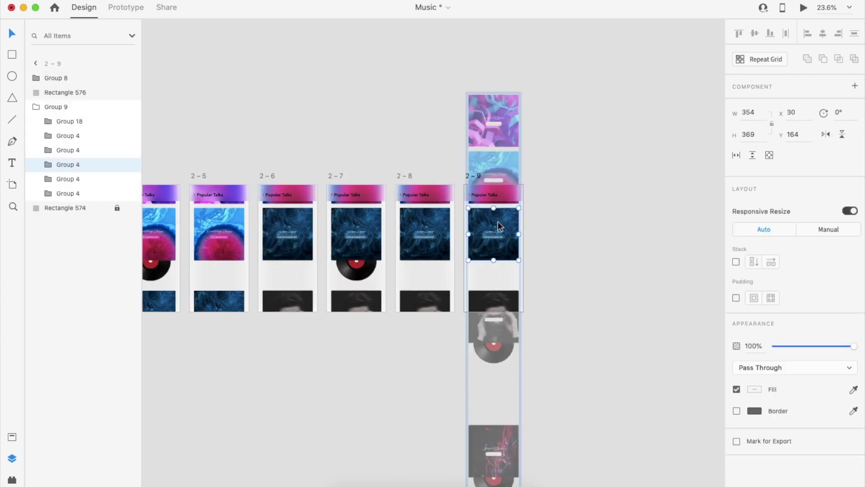
key(Escape)
scroll(512, 233, up, 3)
click(513, 233)
key(shift+Up)
key(shift+Up)
key(shift+Up)
key(shift+Up)
key(shift+Up)
key(shift+Up)
key(shift+Up)
key(shift+Up)
key(shift+Up)
key(shift+Up)
key(shift+Up)
key(shift+Up)
key(shift+Up)
key(shift+Up)
key(shift+Up)
key(shift+Up)
key(shift+Up)
key(shift+Up)
key(shift+Up)
key(shift+Up)
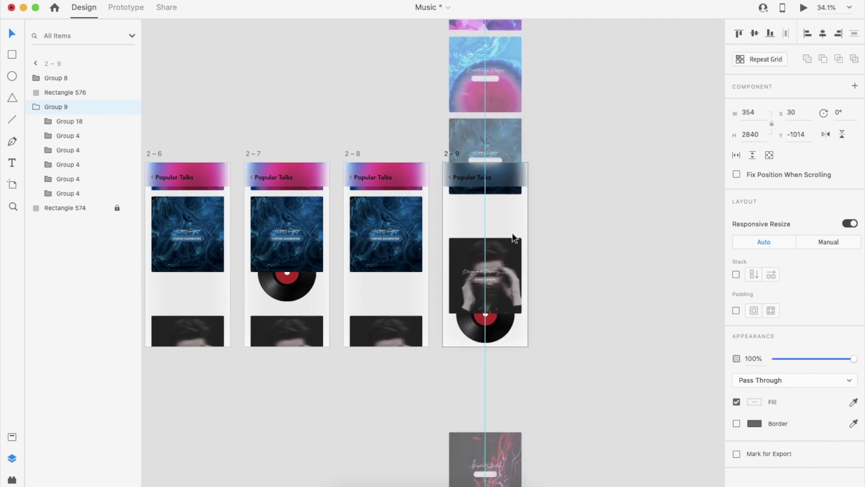
click(509, 189)
click(584, 220)
click(506, 265)
key(shift+Up)
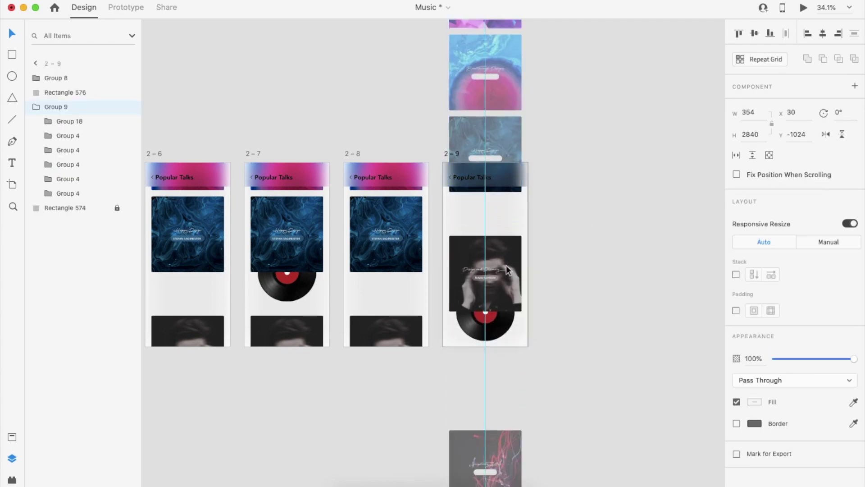
- On artboard 2 – 9, raise the Design and Discovery card to Y 166 and tuck its vinyl record behind it at Y 243
double_click(502, 188)
click(588, 206)
scroll(494, 250, up, 2)
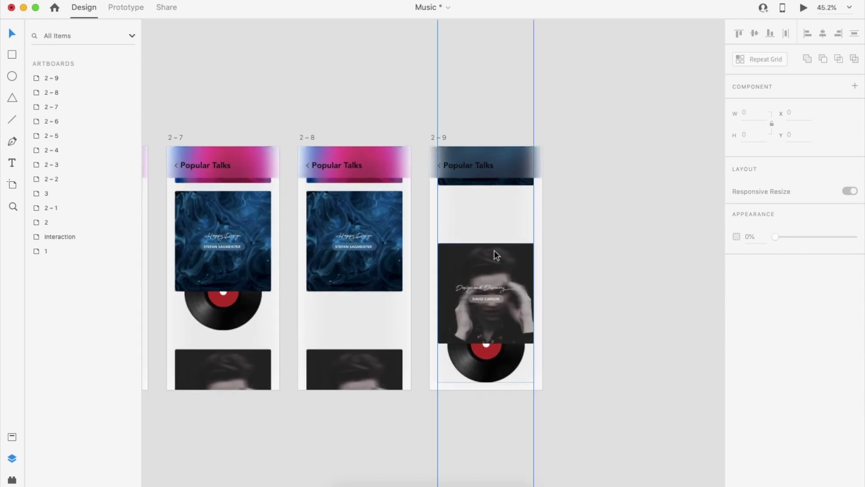
click(494, 250)
double_click(507, 183)
key(alt)
click(420, 186)
double_click(500, 288)
key(shift+Up)
key(shift+Up)
key(shift+Up)
key(shift+Up)
key(shift+Up)
key(shift+Up)
key(shift+Up)
key(shift+Up)
key(shift+Up)
key(shift+Up)
key(shift+Up)
key(shift+Up)
key(shift+Up)
key(shift+Up)
key(shift+Up)
key(shift+Up)
key(shift+Up)
key(shift+Up)
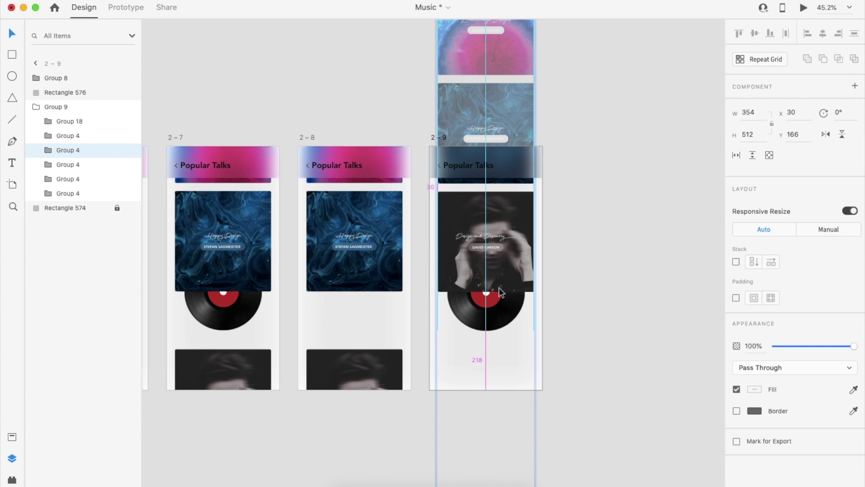
double_click(505, 303)
scroll(504, 299, down, 3)
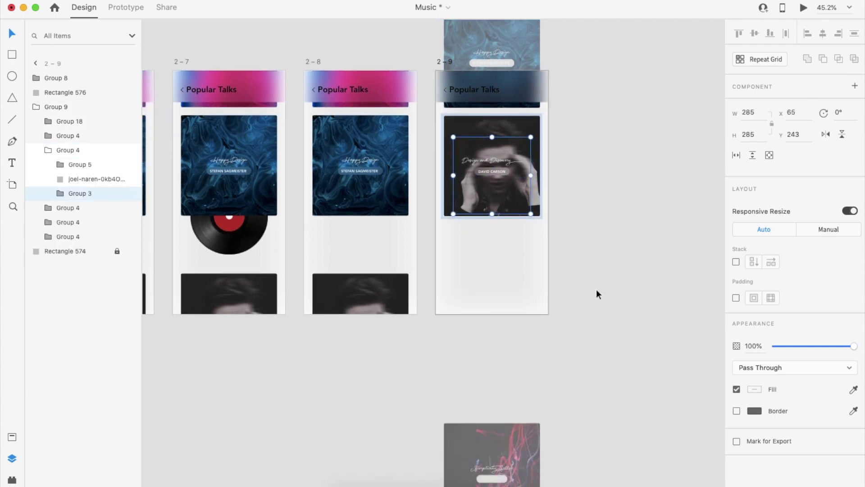
- Move the fifth talk card with the red light trails on artboard 2 – 9 straight up to Y 748
click(480, 439)
scroll(481, 440, down, 3)
double_click(491, 259)
scroll(492, 271, down, 2)
click(495, 394)
key(shift+Up)
key(shift+Up)
key(shift+Up)
key(shift+Up)
key(shift+Up)
key(shift+Up)
key(shift+Up)
key(shift+Up)
key(shift+Up)
key(shift+Up)
key(shift+Up)
key(shift+Up)
key(shift+Up)
key(shift+Up)
key(shift+Up)
key(shift+Up)
key(shift+Up)
key(shift+Up)
key(shift+Up)
key(shift+Up)
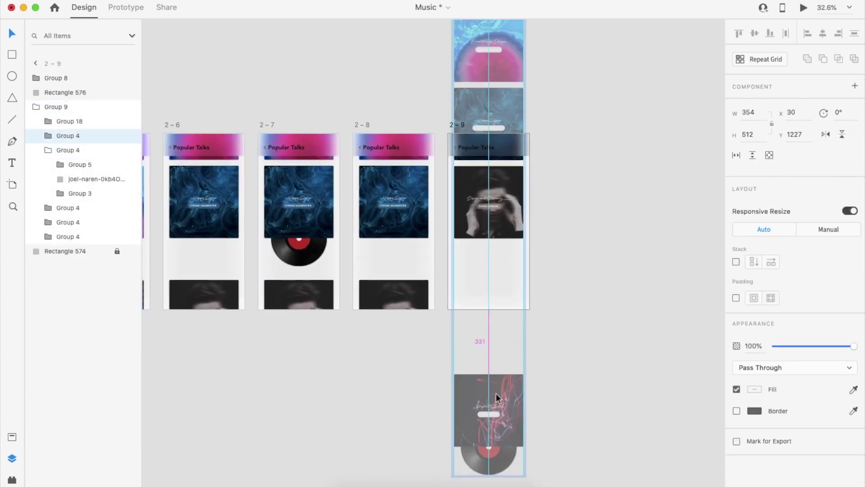
key(shift+Up)
key(shift+Up)
key(shift+Up)
key(shift+Up)
key(shift+Up)
key(shift+Up)
key(shift+Up)
key(shift+Up)
key(shift+Up)
key(shift+Up)
key(shift+Up)
key(shift+Up)
key(shift+Up)
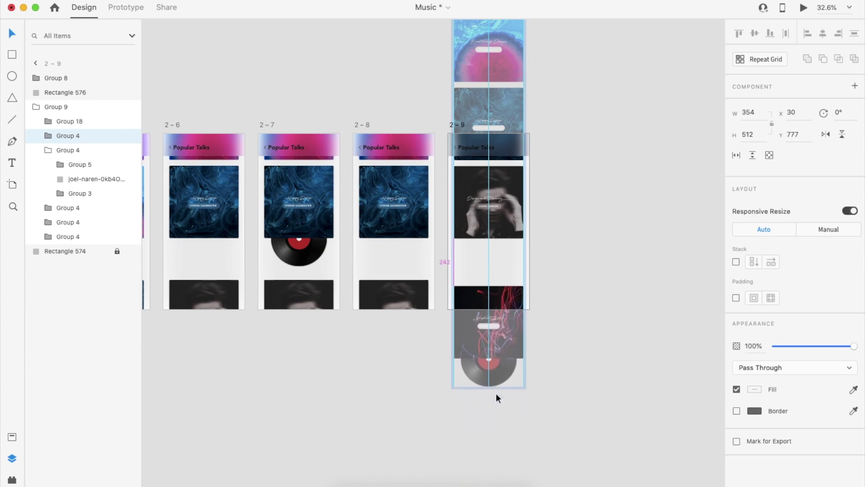
click(404, 289)
double_click(472, 287)
key(Up)
click(487, 262)
double_click(488, 289)
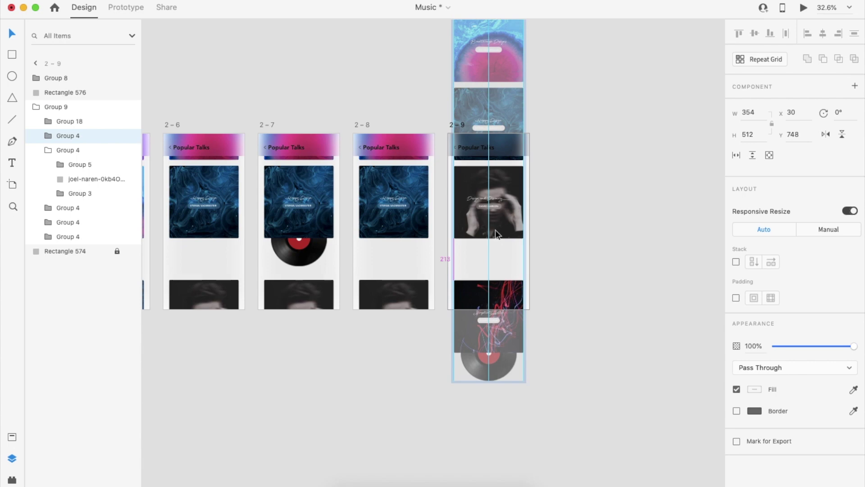
- Duplicate artboard 2 – 9
click(562, 247)
scroll(562, 247, down, 3)
click(496, 157)
key(super+d)
- On artboard 2 – 10, lower the vinyl record to Y 403 so it shows beneath the Design and Discovery card
double_click(588, 220)
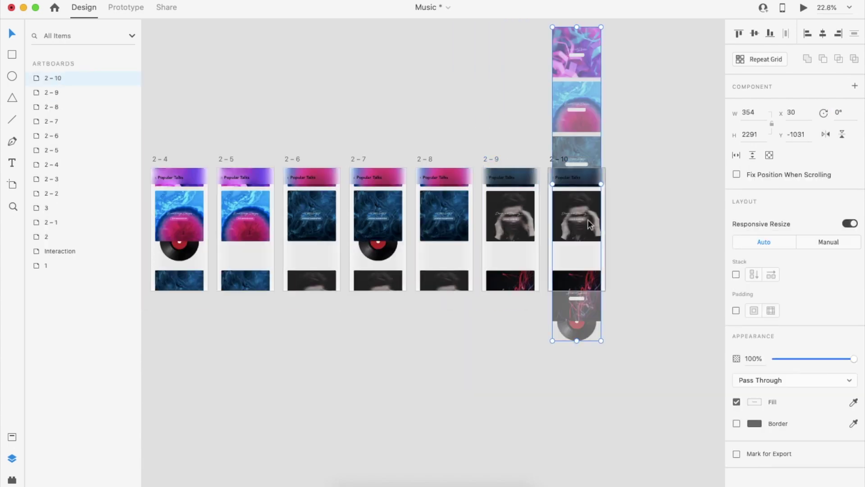
click(48, 150)
click(62, 194)
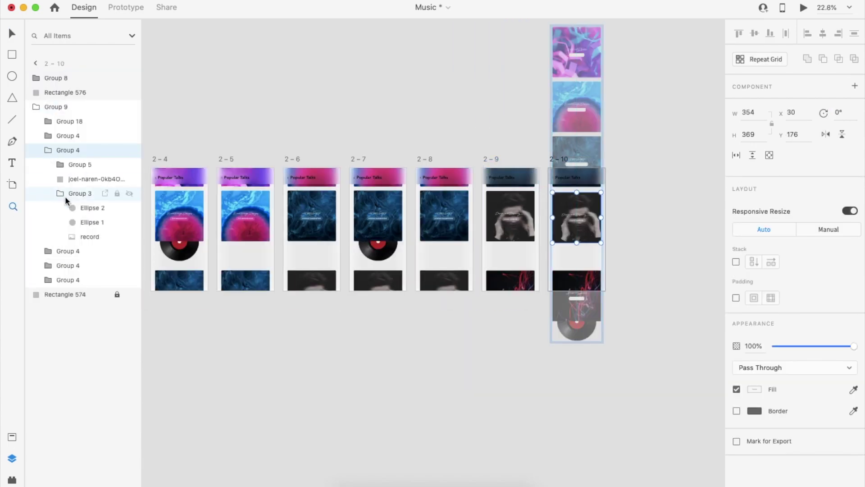
click(63, 195)
click(77, 194)
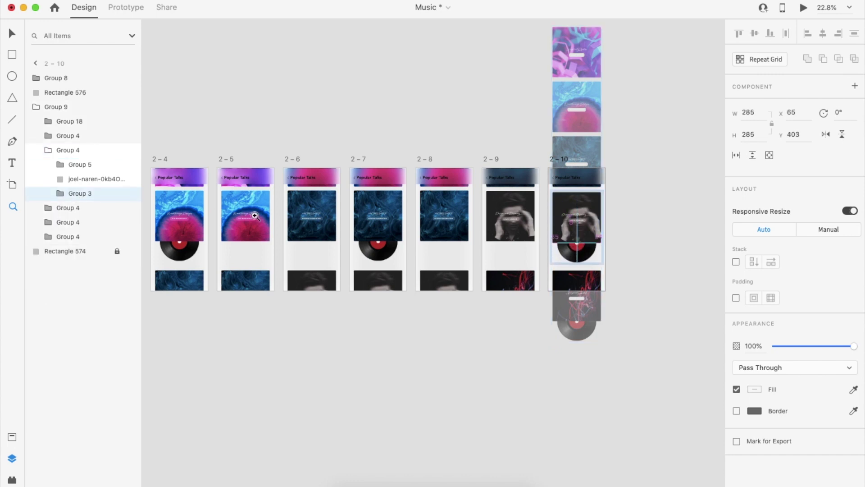
click(647, 267)
key(v)
click(647, 266)
scroll(647, 267, down, 2)
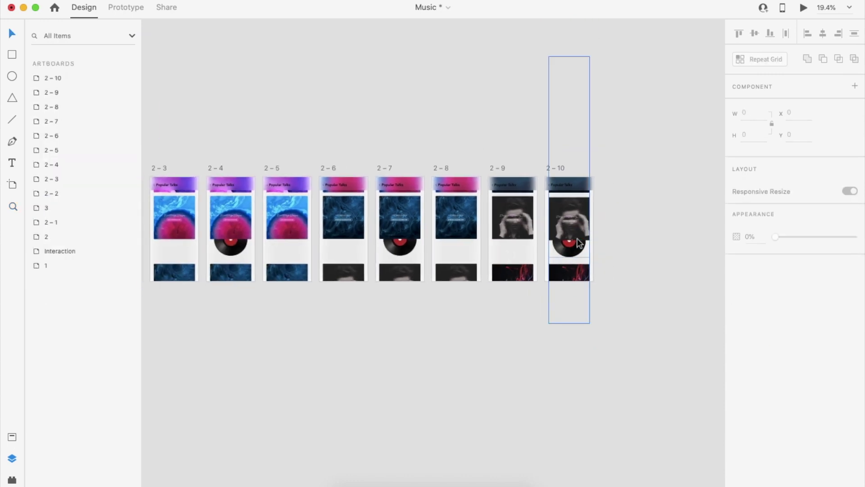
- Tuck the vinyl record behind the Design and Discovery card on artboard 2 – 7 and link that card to artboard 2 – 8
double_click(403, 266)
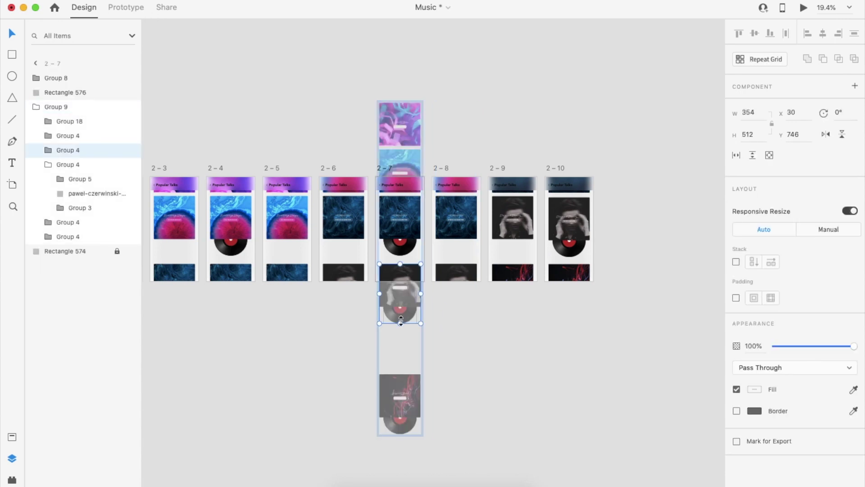
click(441, 313)
double_click(406, 277)
click(126, 7)
drag(421, 286, 462, 234)
- Link artboard 2 – 8 to 2 – 9 and artboard 2 – 9 to 2 – 10
click(444, 169)
click(498, 169)
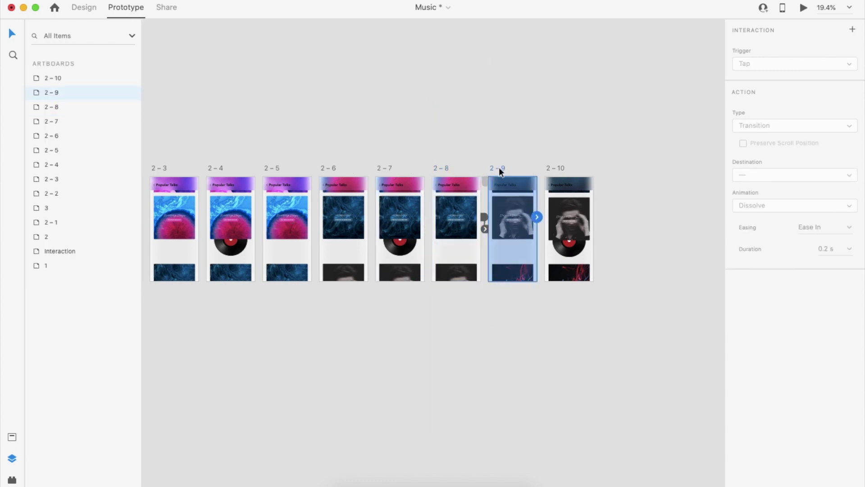
drag(541, 219, 570, 217)
- Link the Happy Design card on artboard 2 – 10 back to artboard 2 – 7
click(386, 220)
scroll(385, 220, down, 1)
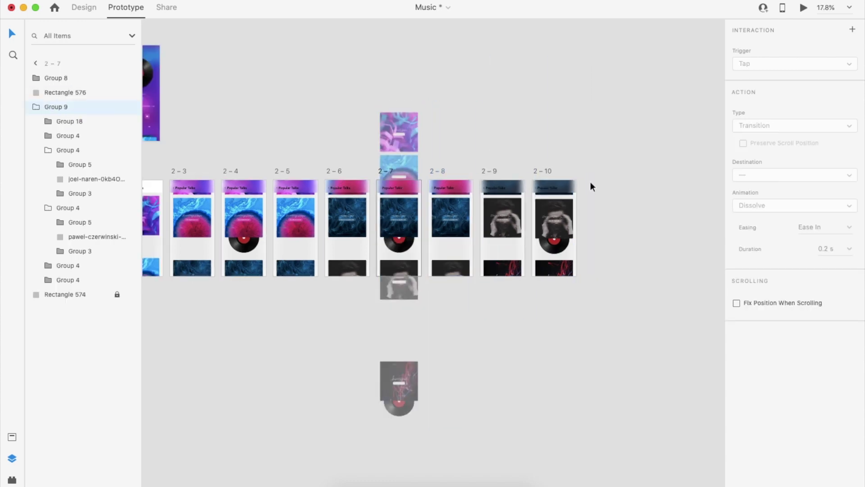
double_click(561, 173)
double_click(561, 173)
click(570, 174)
drag(573, 175, 403, 221)
- Preview the prototype from the Interaction artboard and check the animated scrolling down to the fourth talk card and back up
scroll(402, 222, down, 3)
scroll(403, 221, left, 4)
click(218, 216)
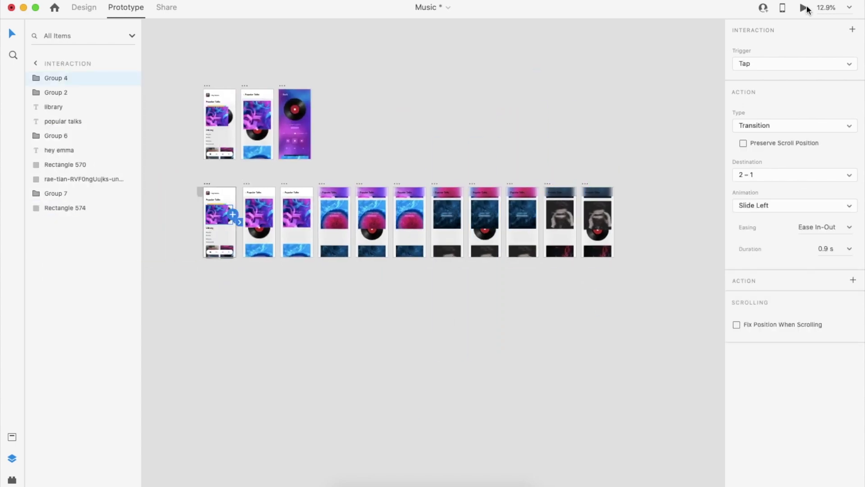
click(804, 8)
click(130, 228)
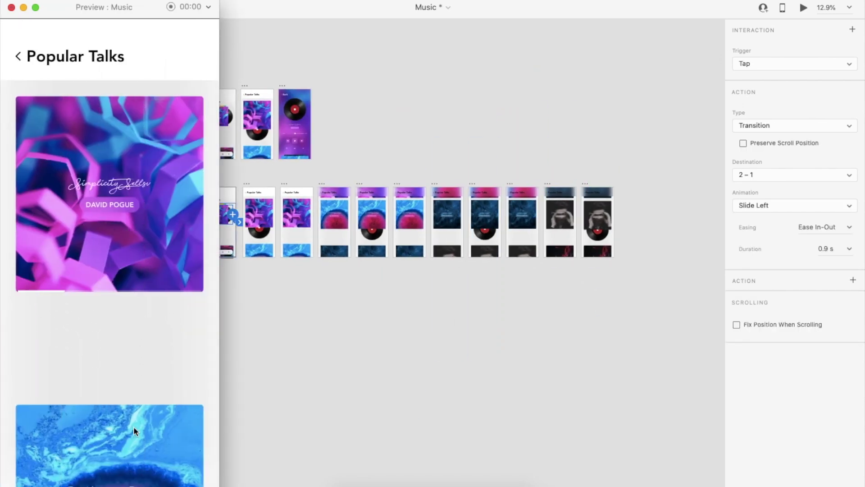
scroll(133, 426, down, 5)
scroll(144, 451, down, 5)
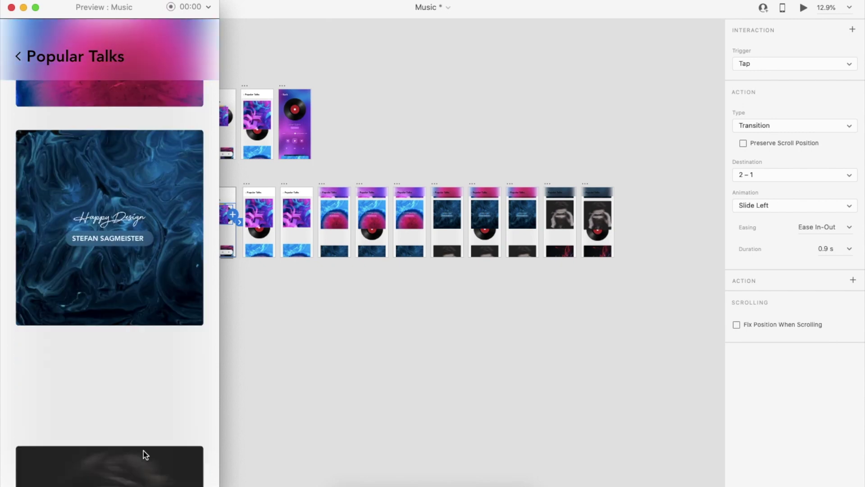
scroll(160, 455, down, 5)
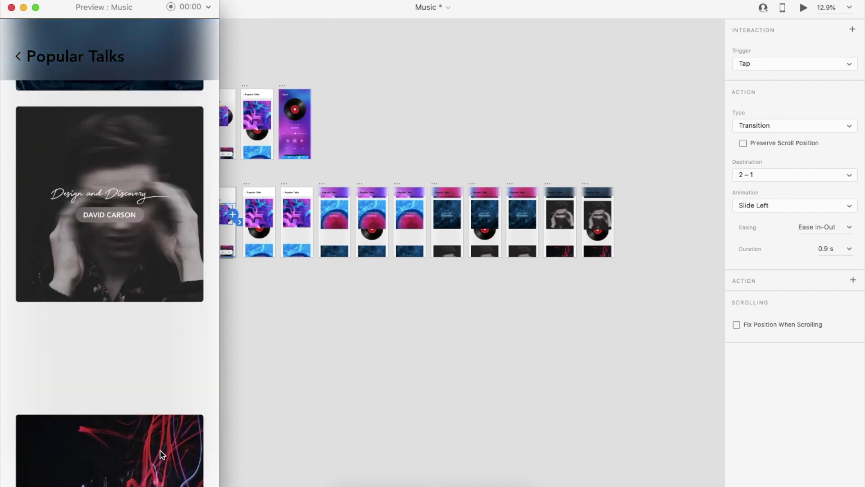
scroll(154, 86, up, 15)
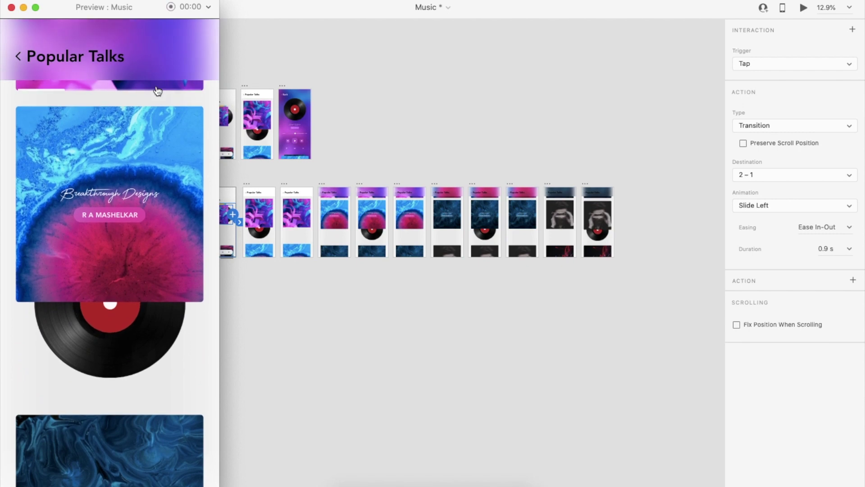
click(11, 7)
- Move the vinyl record of the Design and Discovery card on artboard 2 – 8 up behind the card
scroll(448, 273, right, 2)
double_click(486, 231)
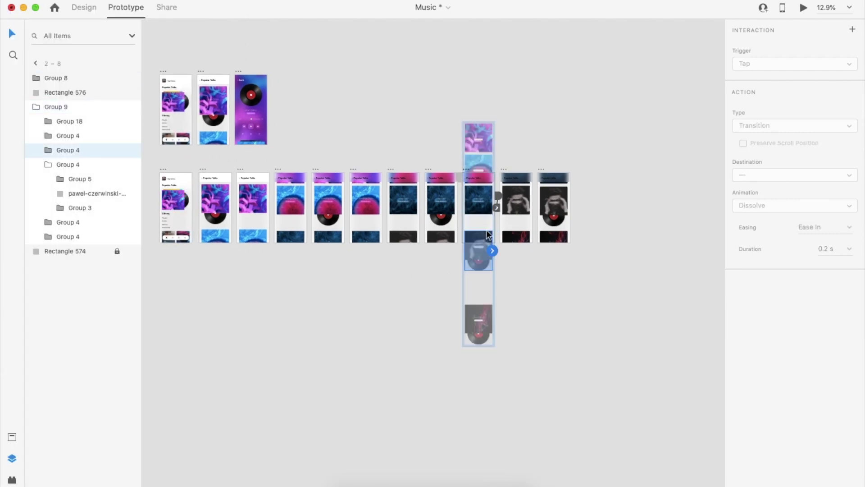
double_click(483, 259)
click(485, 266)
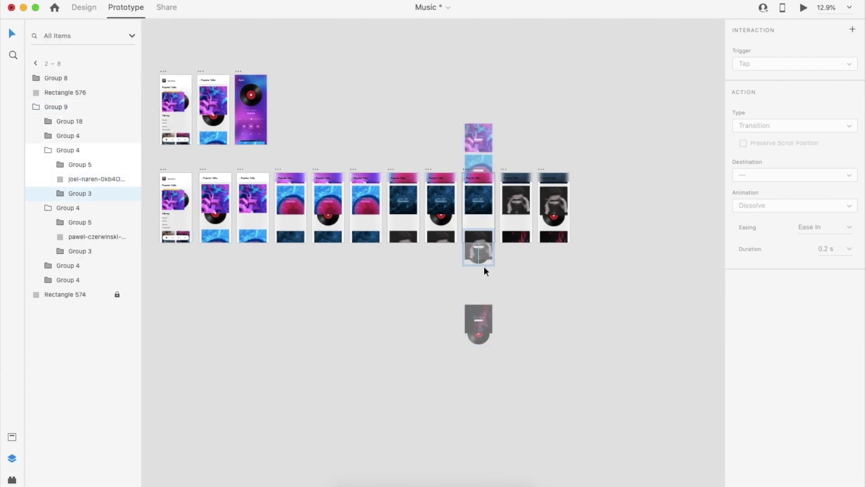
click(524, 236)
click(556, 253)
scroll(555, 253, down, 2)
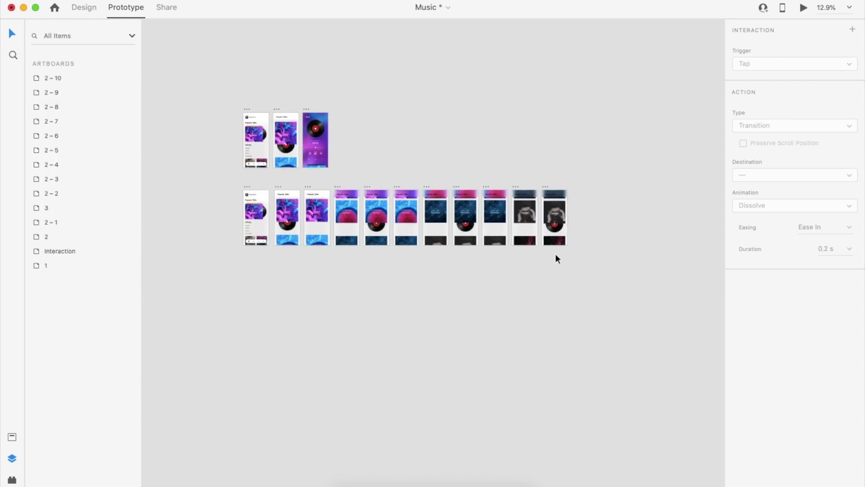
- Duplicate artboard 2 – 1 and place the copy directly below the original
scroll(293, 221, up, 4)
click(84, 7)
scroll(308, 284, up, 3)
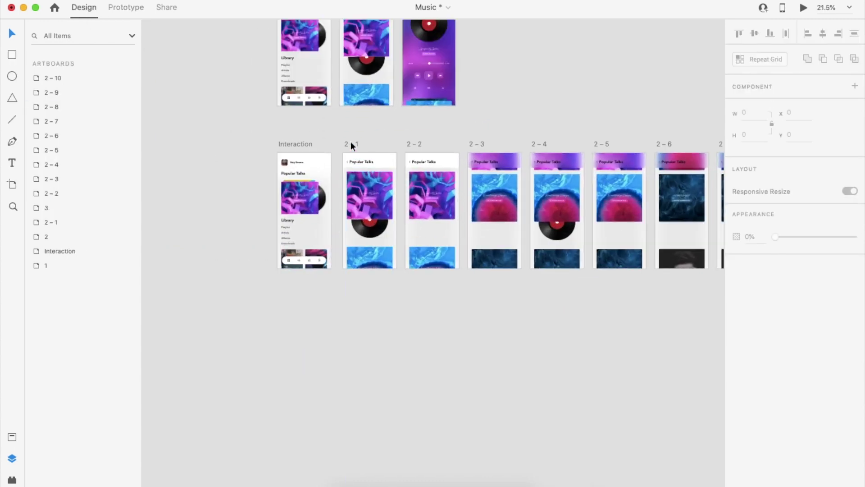
click(358, 246)
drag(359, 245, 352, 283)
click(449, 299)
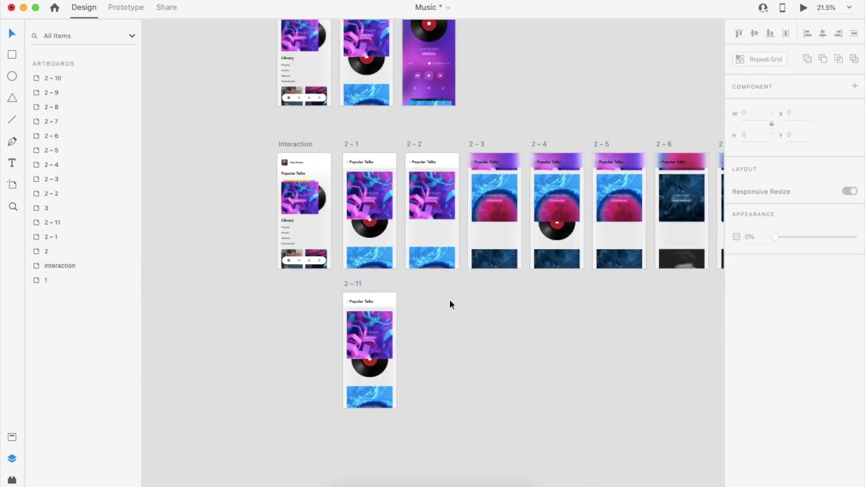
- Link the Simplicity Sells card on artboard 2 – 1 to 2 – 11 with Tap, Auto-Animate, Ease In-Out easing and 0.9 s duration
double_click(366, 188)
click(126, 7)
drag(394, 204, 379, 315)
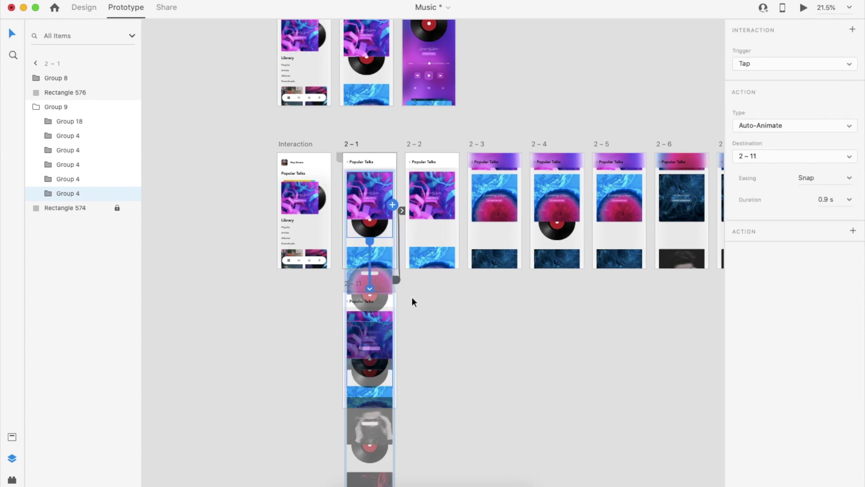
click(850, 186)
click(832, 215)
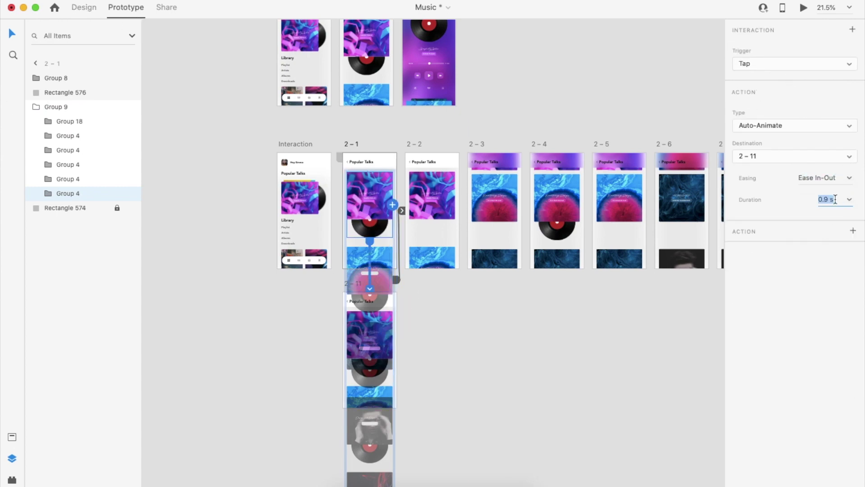
click(583, 303)
- Move the Popular Talks header and its background straight up out of artboard 2 – 11
scroll(364, 300, up, 4)
click(365, 299)
shift+click(394, 303)
key(shift+Up)
key(shift+Up)
key(shift+Up)
key(shift+Up)
key(shift+Up)
key(shift+Up)
key(shift+Up)
key(shift+Up)
key(shift+Up)
key(shift+Up)
key(shift+Up)
key(shift+Up)
click(380, 342)
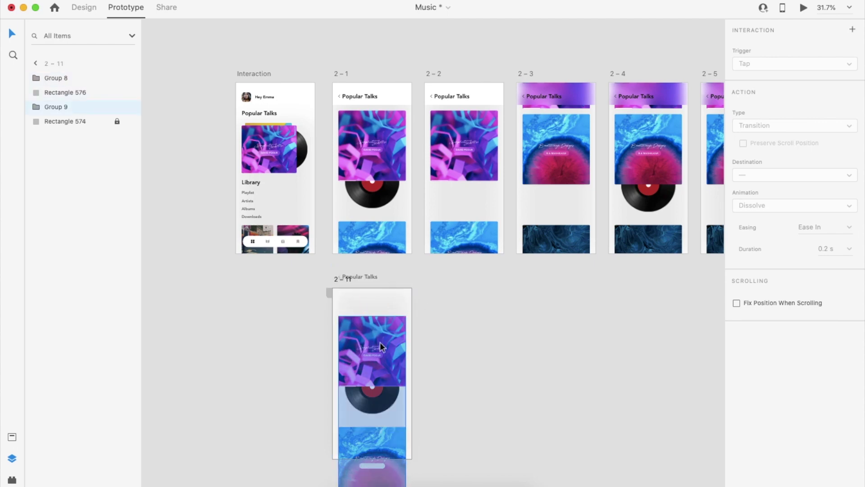
- Try to reposition the talk list and the Simplicity Sells card on artboard 2 – 11
scroll(380, 342, up, 3)
click(84, 8)
scroll(298, 231, down, 2)
scroll(297, 231, down, 2)
double_click(393, 239)
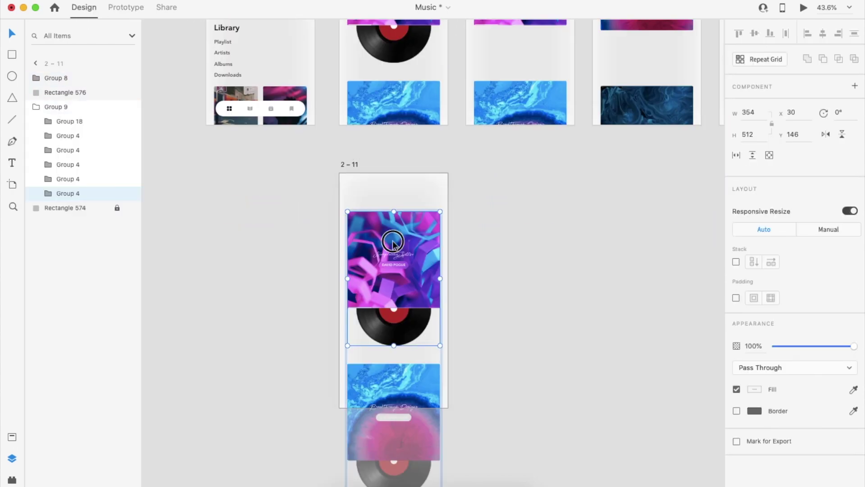
click(497, 248)
click(398, 262)
drag(399, 261, 399, 254)
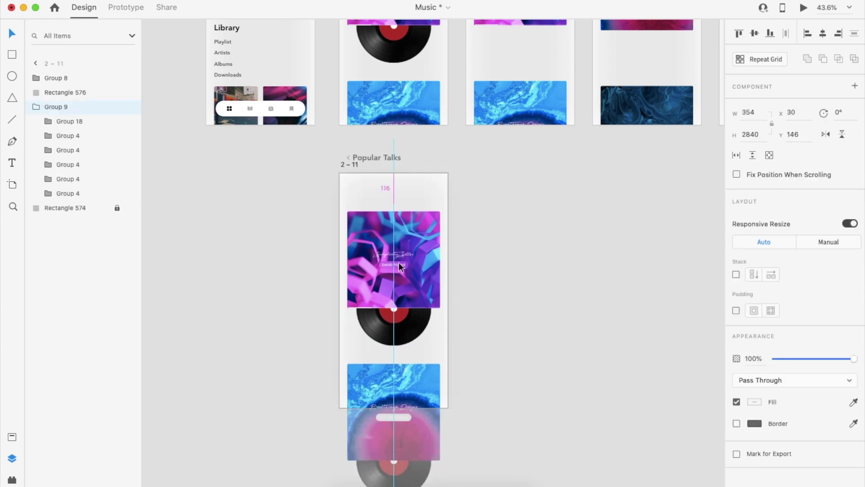
key(super+z)
double_click(403, 296)
drag(402, 310, 403, 308)
key(super+z)
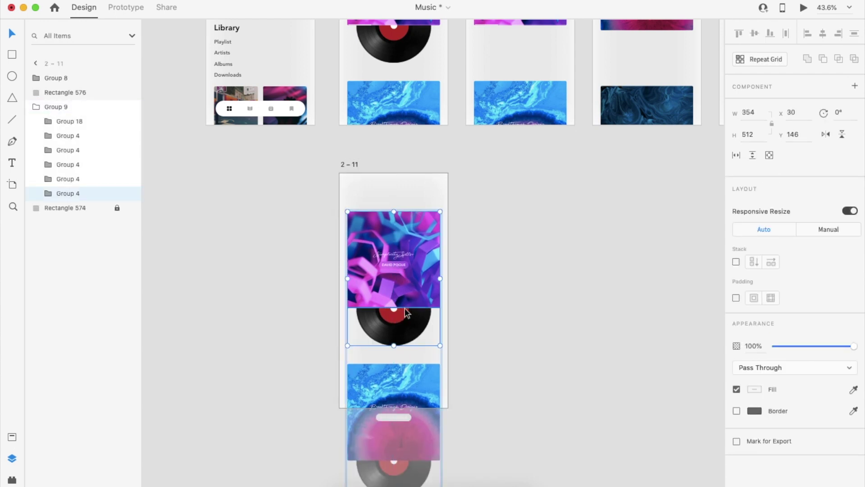
- Move the Simplicity Sells card up to the top edge of artboard 2 – 11 and the Breakthrough Designs card down near its lower edge
shift+click(404, 307)
key(shift+Up)
key(shift+Up)
key(shift+Up)
key(shift+Up)
key(shift+Up)
key(shift+Up)
key(shift+Up)
key(shift+Up)
key(shift+Up)
key(shift+Up)
key(shift+Up)
key(shift+Up)
key(shift+Up)
drag(404, 308, 451, 379)
click(496, 367)
- Move the vinyl record of the Simplicity Sells card straight down past the lower edge of artboard 2 – 11
double_click(404, 240)
double_click(405, 240)
drag(349, 269, 343, 285)
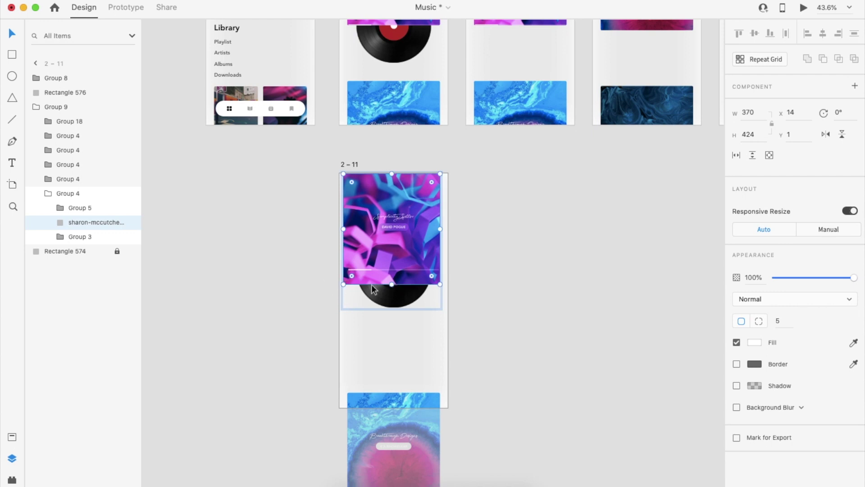
key(super+z)
click(394, 295)
key(shift+Down)
key(shift+Down)
key(shift+Down)
key(shift+Down)
key(shift+Down)
key(shift+Down)
key(shift+Down)
key(shift+Down)
key(shift+Down)
key(shift+Down)
key(shift+Down)
key(shift+Down)
key(shift+Down)
key(shift+Down)
key(shift+Down)
key(shift+Down)
key(shift+Down)
key(shift+Down)
key(shift+Down)
key(shift+Down)
key(shift+Down)
key(shift+Down)
key(shift+Down)
key(shift+Down)
key(shift+Down)
key(shift+Down)
key(shift+Down)
key(shift+Down)
key(shift+Down)
key(shift+Down)
key(shift+Down)
key(shift+Down)
key(shift+Down)
key(shift+Down)
key(shift+Down)
key(shift+Down)
key(shift+Down)
key(shift+Down)
key(shift+Down)
key(shift+Down)
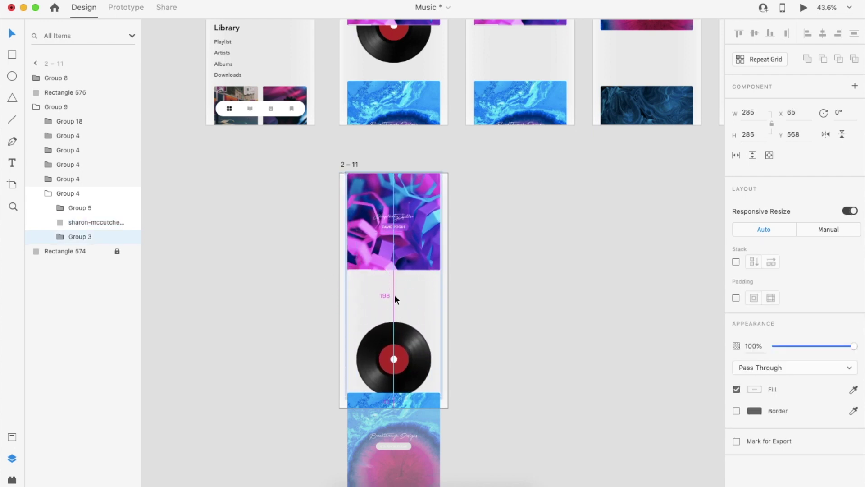
- Stretch the Simplicity Sells card image to fill the whole of artboard 2 – 11
click(432, 252)
click(431, 239)
drag(440, 223, 447, 227)
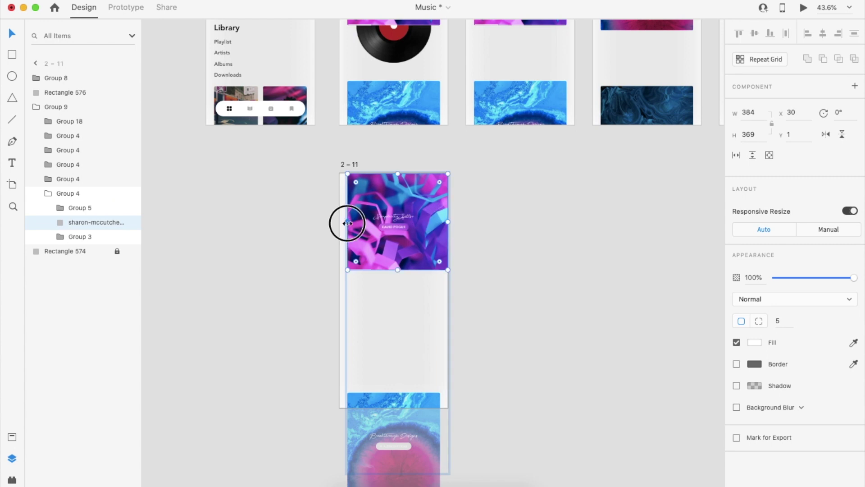
drag(348, 223, 339, 223)
drag(397, 270, 390, 408)
- Position the progress line at Y 367 on artboard 2 – 11 and set its opacity to 0%
click(426, 270)
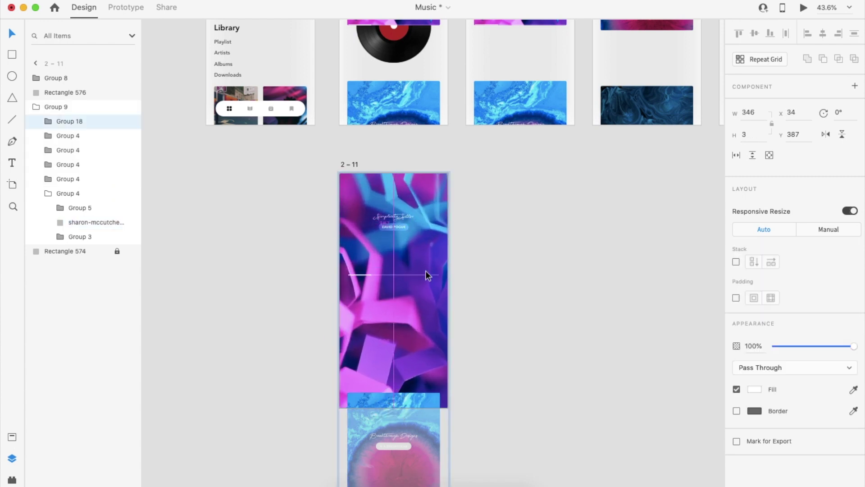
drag(799, 347, 636, 341)
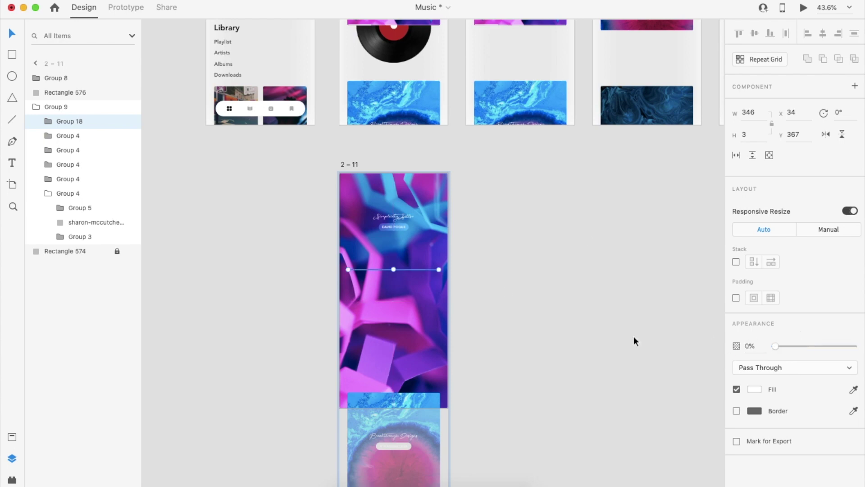
click(402, 227)
- Preview the tap transition from the Simplicity Sells card on artboard 2 – 1 to the full-screen image
scroll(414, 195, down, 5)
scroll(413, 98, up, 2)
click(411, 136)
click(803, 8)
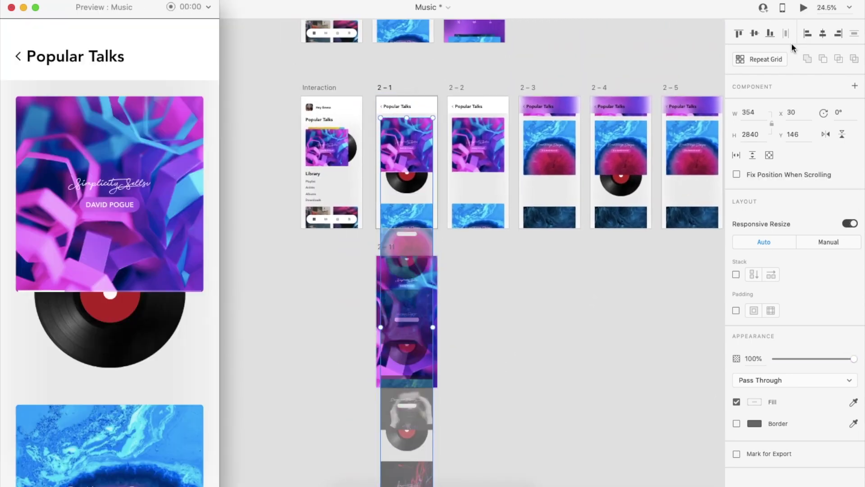
click(140, 245)
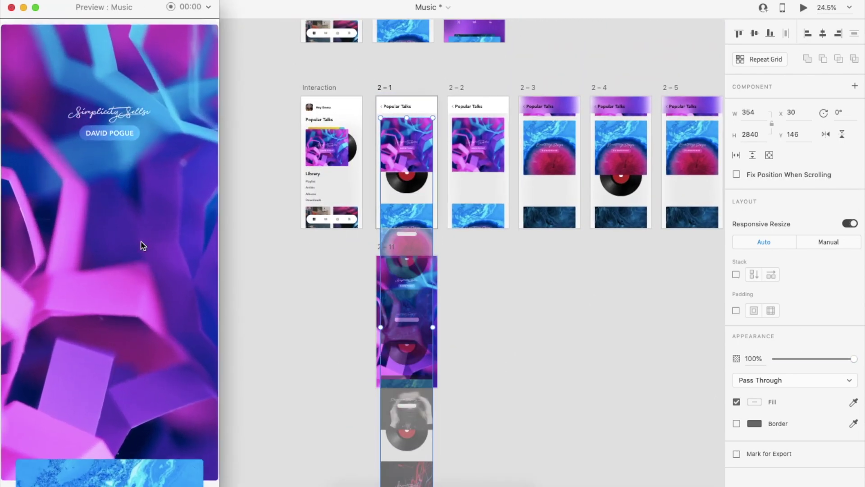
click(11, 8)
- Restore the progress line on artboard 2 – 11 to 100% opacity
click(510, 306)
scroll(434, 320, up, 3)
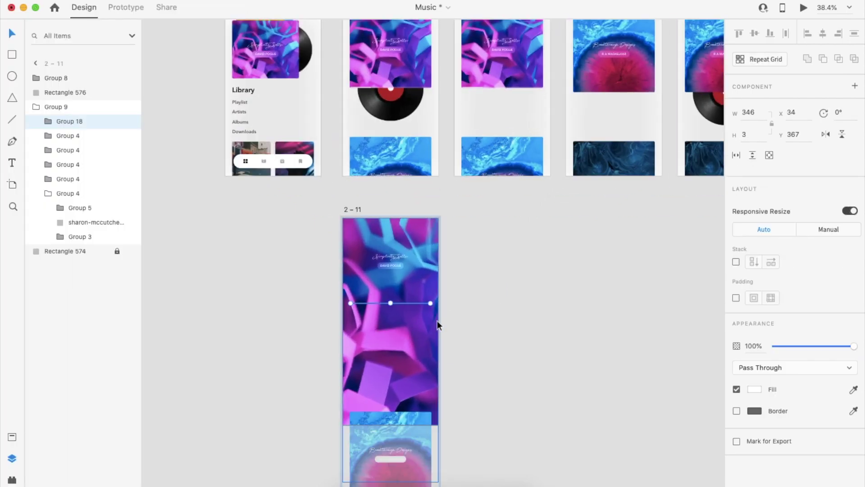
double_click(402, 304)
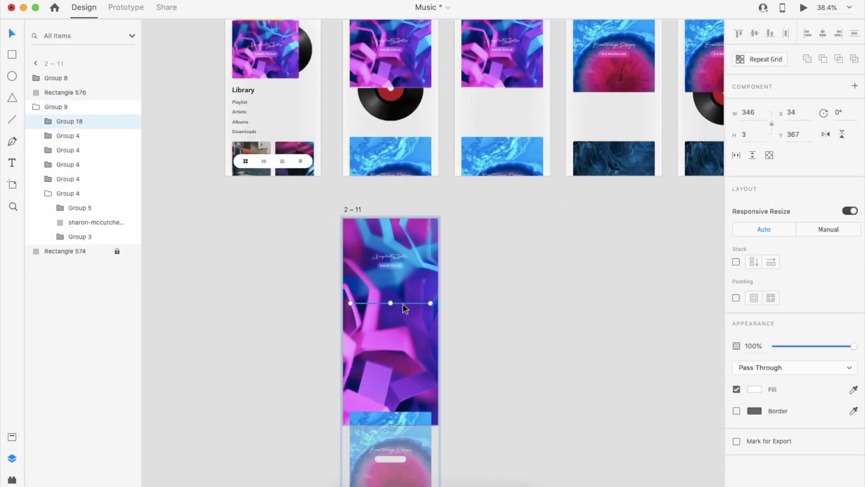
click(474, 262)
- Scale the dark blue talk card on artboard 2 – 11 to 280 × 438 and tuck it behind the Breakthrough Designs card, peeking out above it
double_click(398, 425)
scroll(398, 428, down, 4)
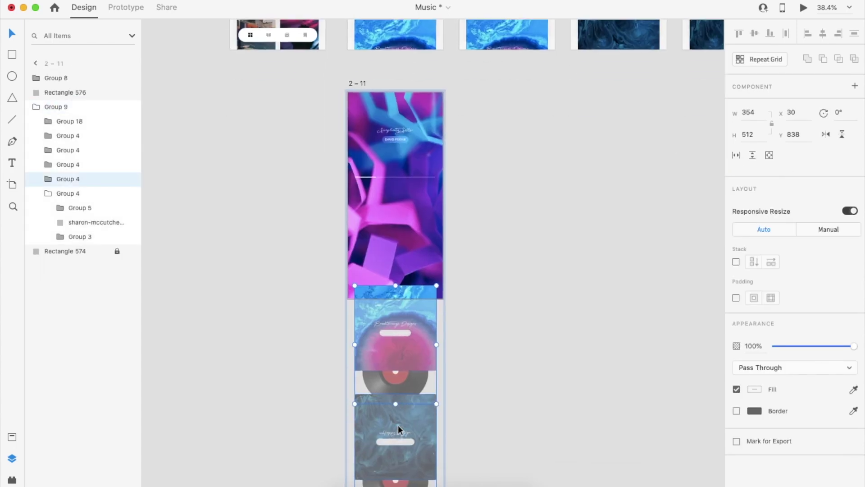
click(433, 453)
drag(437, 454, 402, 371)
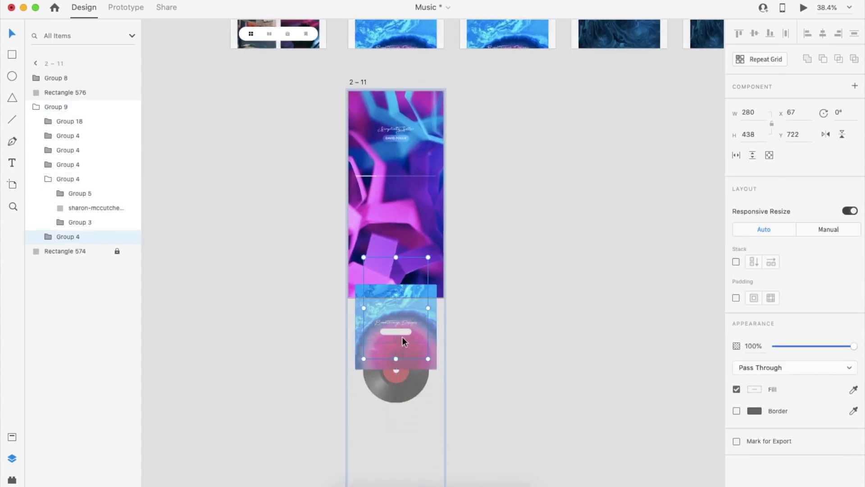
key(super+])
key(shift+Down)
key(shift+Down)
key(shift+Down)
key(shift+Down)
key(shift+Down)
key(shift+Down)
key(shift+Down)
key(shift+Down)
click(516, 346)
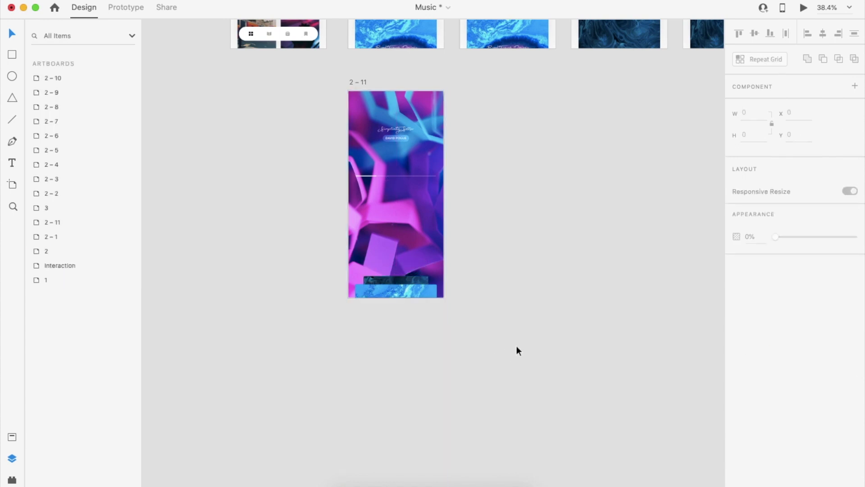
- Duplicate artboard 2 – 11 beside the original
scroll(517, 345, down, 3)
click(386, 208)
key(super+d)
click(566, 244)
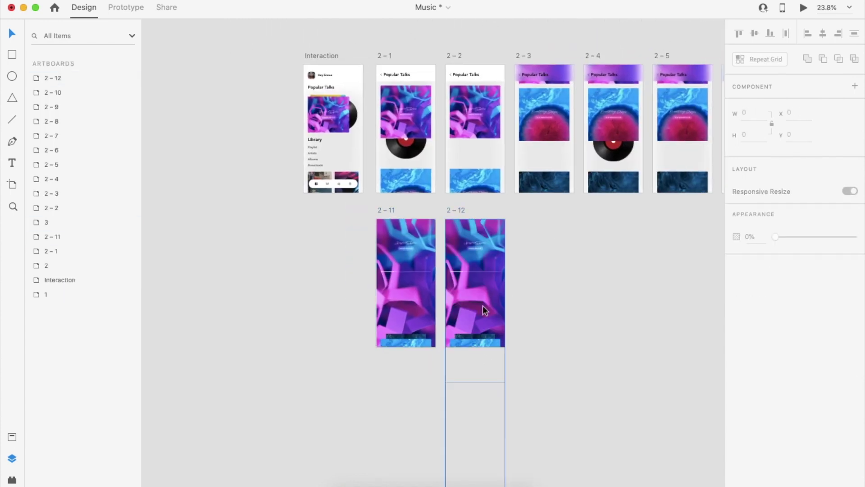
- Apply an Object Blur of 50 to the Simplicity Sells background image on artboard 2 – 12
click(483, 305)
double_click(483, 305)
double_click(483, 307)
click(763, 411)
click(765, 419)
drag(798, 429, 860, 420)
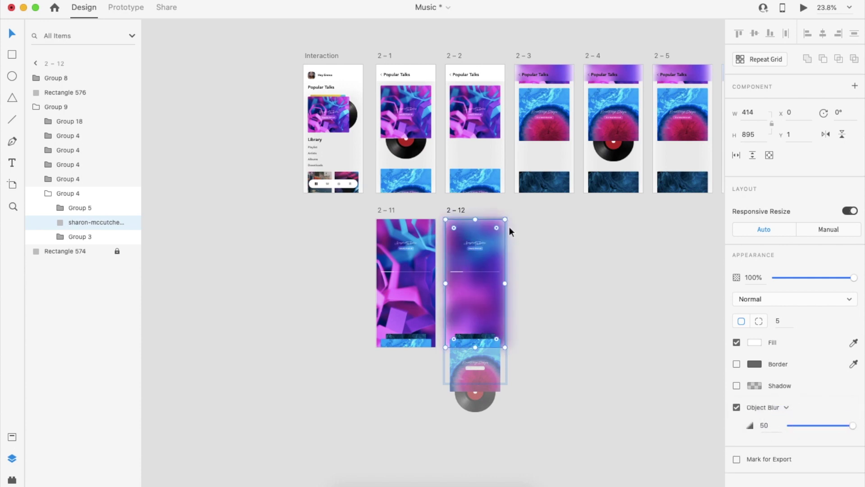
- Hide the progress line on artboard 2 – 12 and enlarge the blurred image past the artboard edges to about 464 px wide
click(489, 272)
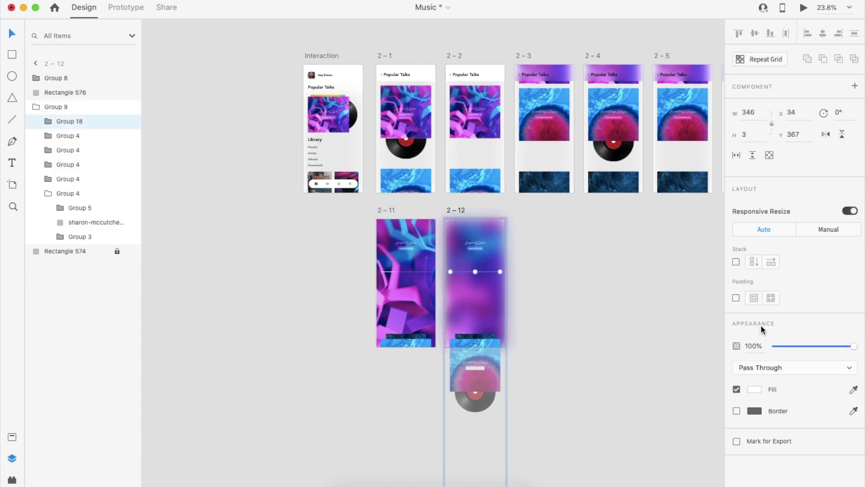
click(509, 234)
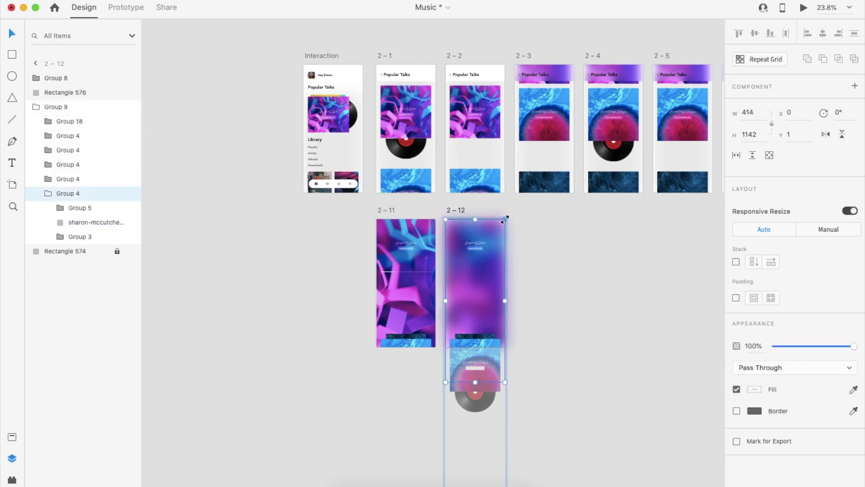
double_click(477, 299)
drag(505, 220, 514, 210)
click(535, 229)
scroll(535, 229, up, 2)
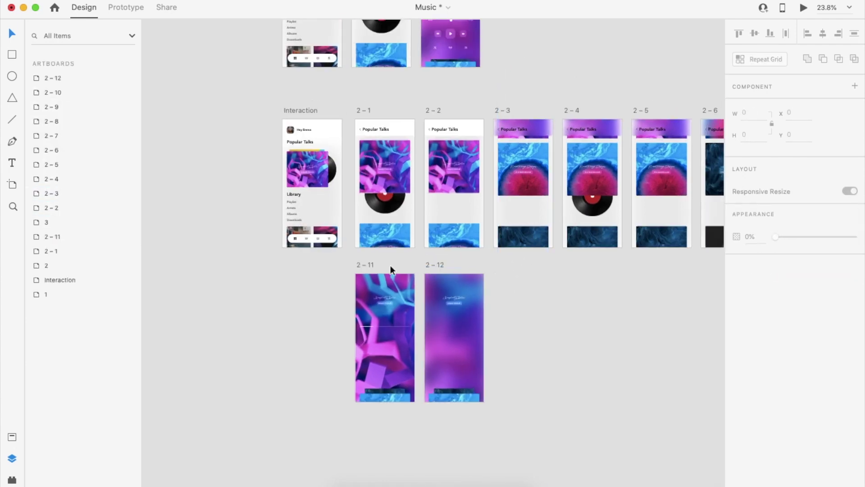
- Link artboard 2 – 11 to 2 – 12 with a Time trigger, 0 s delay and a Dissolve transition, Ease In-Out, 1.5 s
scroll(390, 270, right, 2)
click(327, 288)
click(133, 8)
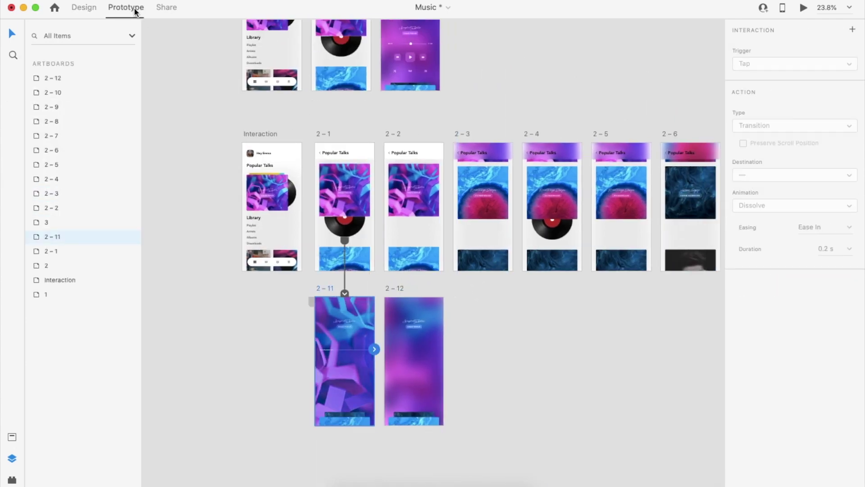
drag(374, 349, 426, 307)
click(787, 68)
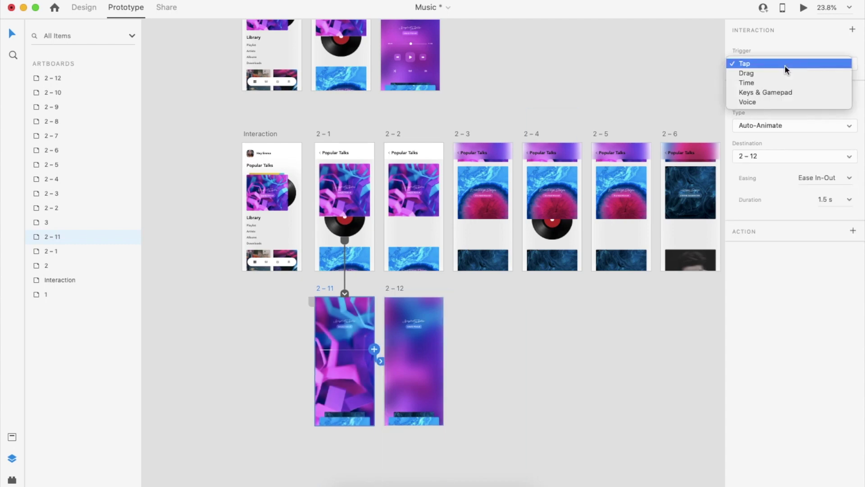
click(785, 81)
click(781, 146)
click(781, 136)
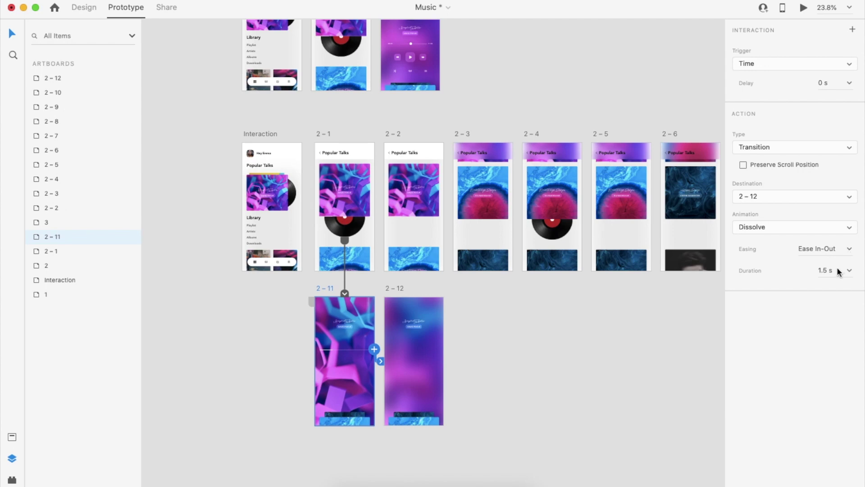
- Preview the prototype from artboard 2 – 1 and play the Simplicity Sells card's transition into the blurred screen
click(316, 179)
click(334, 182)
click(783, 8)
click(104, 231)
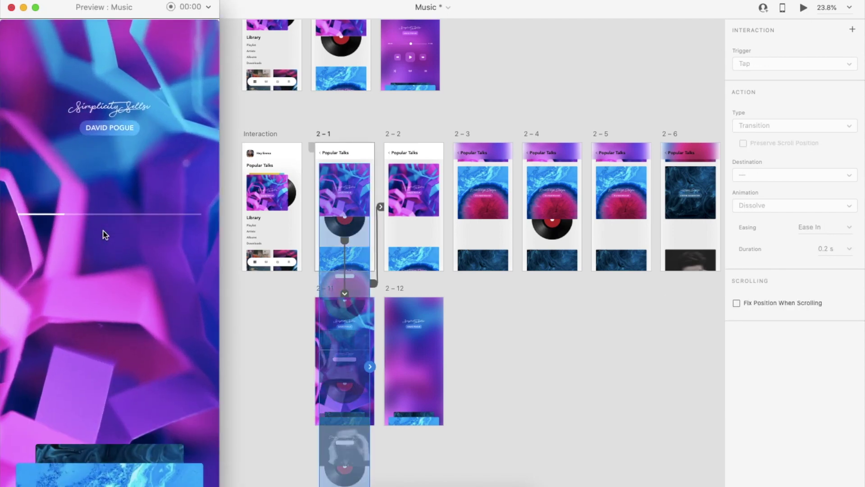
click(12, 8)
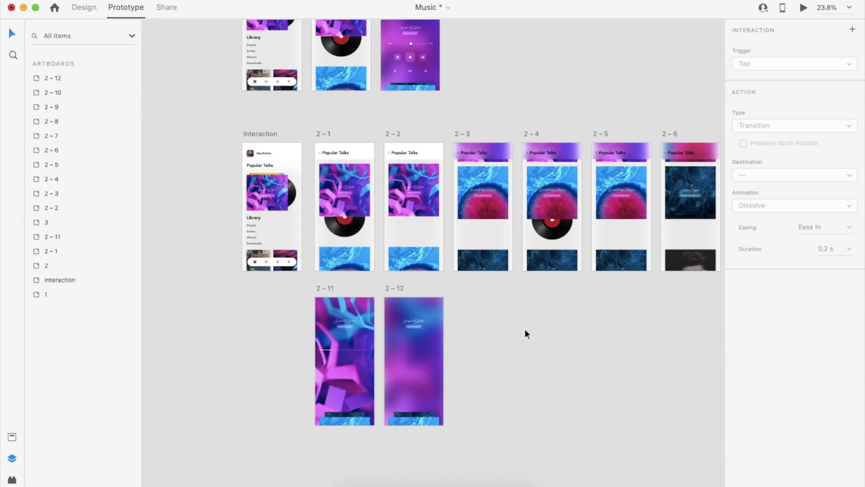
- Copy the vinyl record and playback controls from artboard 3
scroll(454, 335, down, 3)
scroll(453, 335, up, 1)
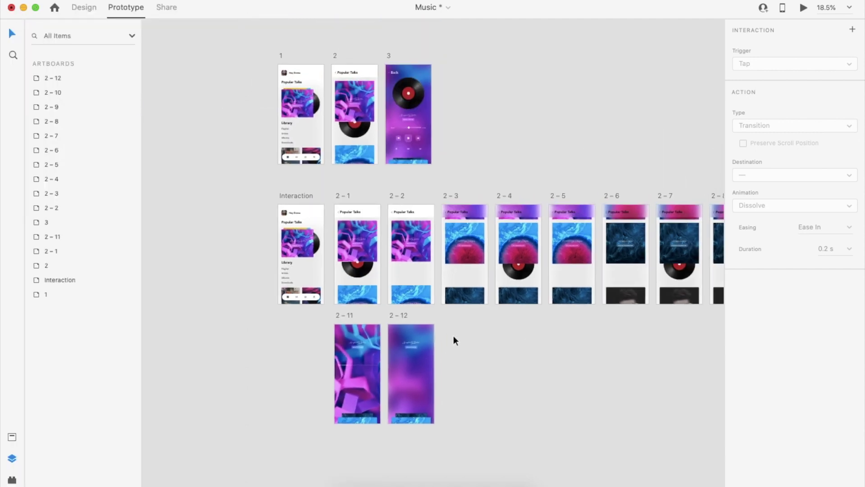
click(84, 7)
click(420, 102)
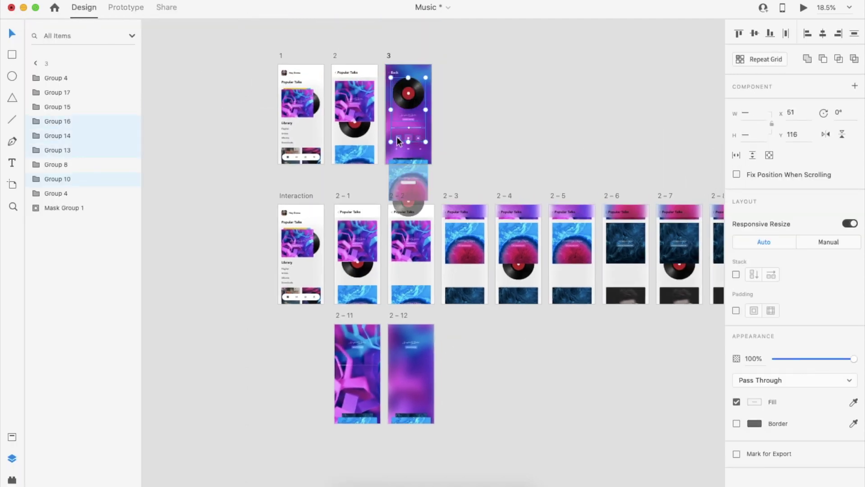
click(486, 131)
- Try to paste the copied player elements onto artboard 2 – 12
click(415, 355)
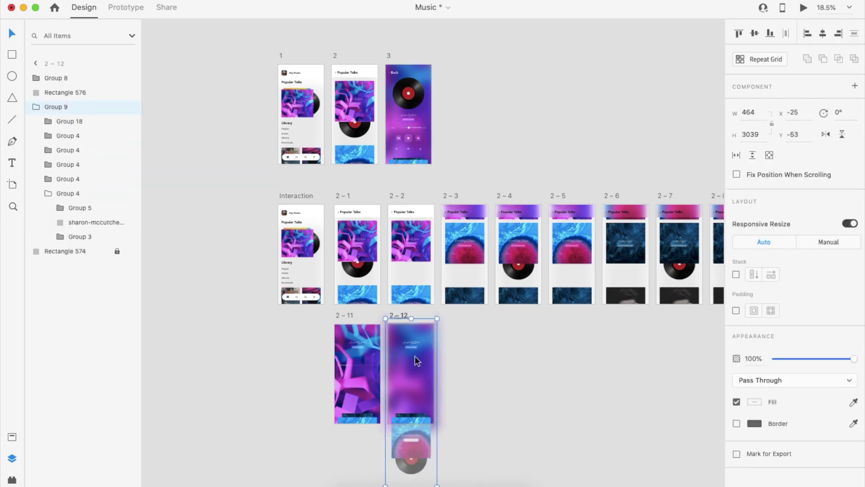
scroll(415, 355, up, 5)
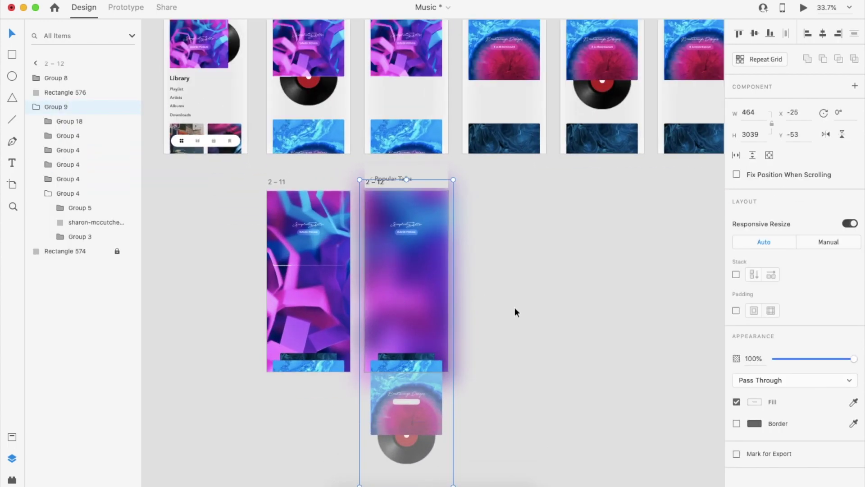
click(514, 341)
key(super+v)
key(super+z)
- Bring the Breakthrough Designs card's vinyl record to the front of its group on artboard 2 – 12
click(378, 185)
click(378, 184)
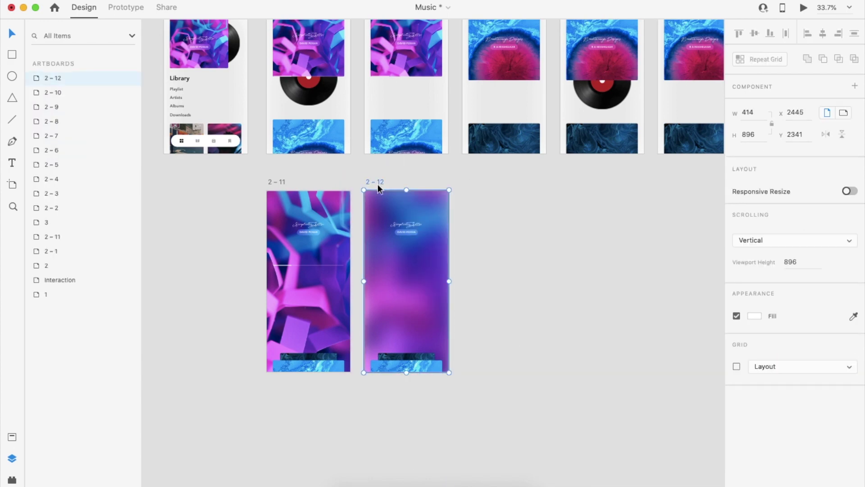
super+click(414, 445)
key(shift+super+])
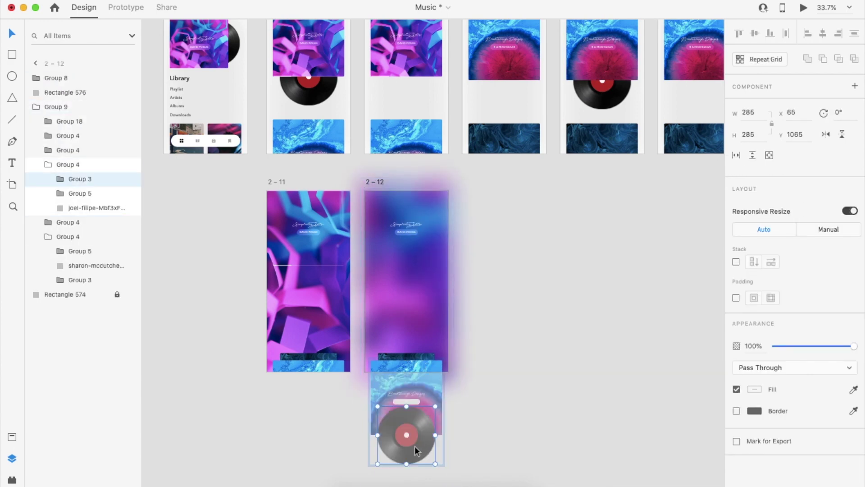
- Duplicate artboard 2 – 12 beside the original
click(443, 178)
click(377, 182)
key(super+d)
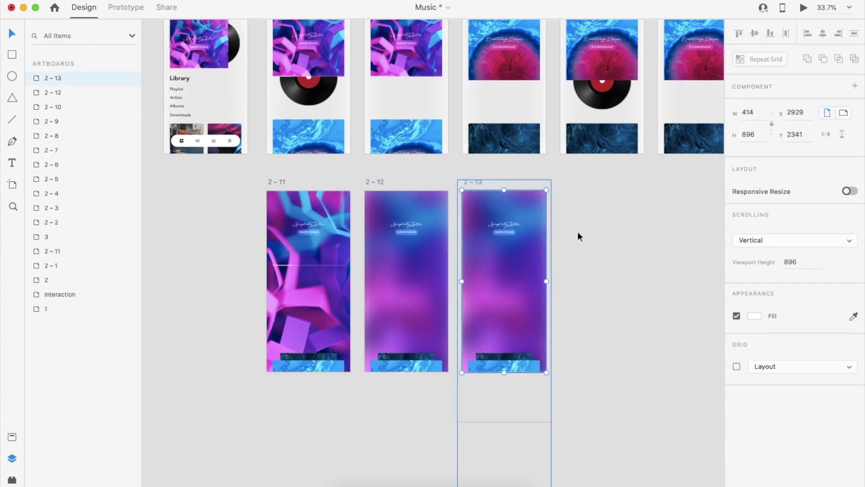
- Move the Breakthrough Designs card's vinyl record up into the visible area of artboard 2 – 13
scroll(578, 232, right, 2)
click(482, 357)
double_click(475, 435)
double_click(475, 434)
drag(475, 435, 476, 247)
- Move the Simplicity Sells title and speaker tag down to Y 412 on artboard 2 – 12
click(372, 232)
double_click(371, 229)
double_click(371, 229)
key(shift+Down)
key(shift+Down)
key(shift+Down)
key(shift+Down)
key(shift+Down)
key(shift+Down)
key(shift+Down)
key(shift+Down)
key(shift+Down)
key(shift+Down)
key(shift+Down)
key(shift+Down)
key(shift+Down)
key(shift+Down)
key(shift+Down)
key(shift+Down)
key(shift+Down)
key(shift+Down)
key(shift+Down)
key(shift+Down)
scroll(372, 228, up, 2)
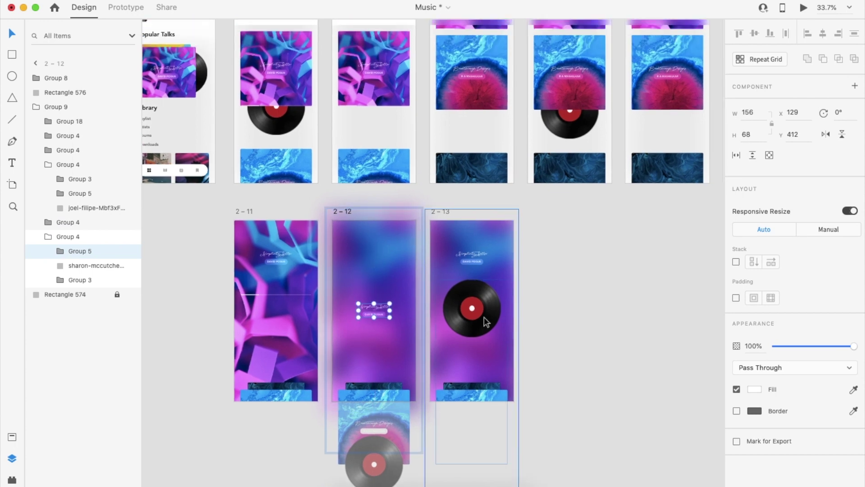
- Raise the vinyl record to near the upper edge of artboard 2 – 13
double_click(484, 318)
double_click(484, 318)
key(shift+Up)
key(shift+Up)
key(shift+Up)
key(shift+Up)
key(shift+Up)
key(shift+Up)
key(shift+Up)
key(shift+Up)
key(shift+Up)
key(shift+Up)
key(shift+Up)
key(shift+Up)
key(shift+Up)
key(shift+Up)
key(shift+Up)
key(shift+Up)
key(shift+Up)
key(shift+Up)
key(shift+Up)
key(shift+Up)
key(shift+Up)
key(shift+Up)
key(shift+Up)
key(shift+Up)
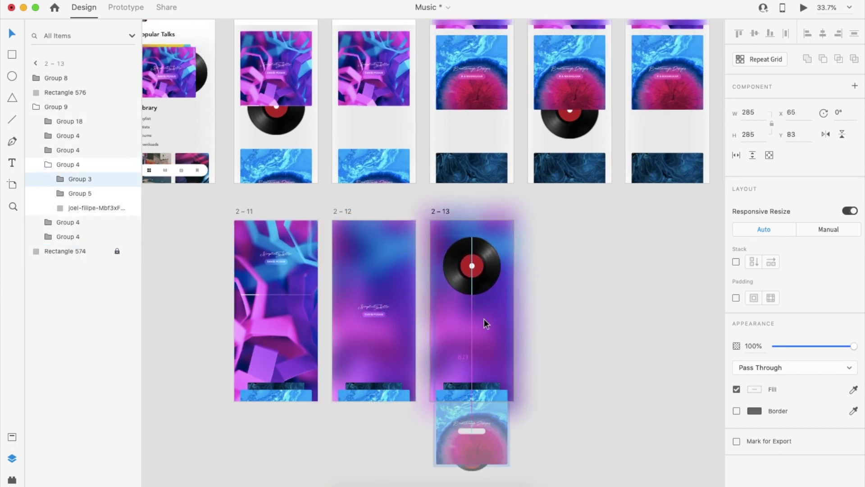
- Delete artboard 2 – 13
click(453, 205)
click(465, 256)
click(449, 199)
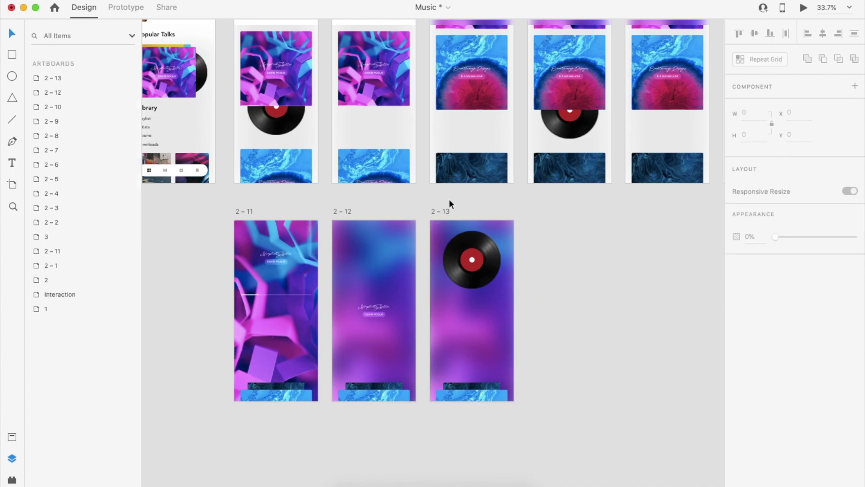
click(448, 209)
key(Delete)
- Shift the Simplicity Sells title and speaker tag slightly further down on artboard 2 – 12
double_click(367, 318)
double_click(378, 306)
drag(378, 307, 381, 346)
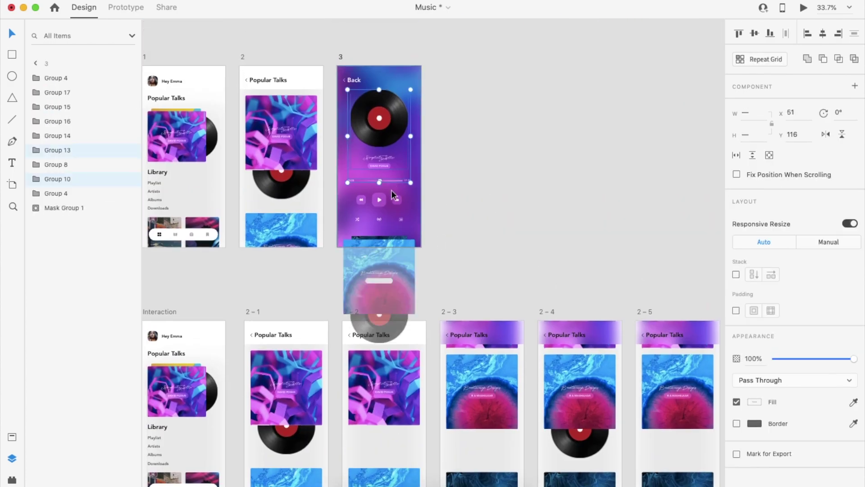
- Group the playback controls on artboard 3 and copy them together with the vinyl record, title and progress slider
key(Escape)
click(380, 201)
shift+click(378, 219)
key(super+g)
shift+click(396, 180)
shift+click(386, 167)
scroll(385, 161, down, 1)
scroll(386, 207, down, 10)
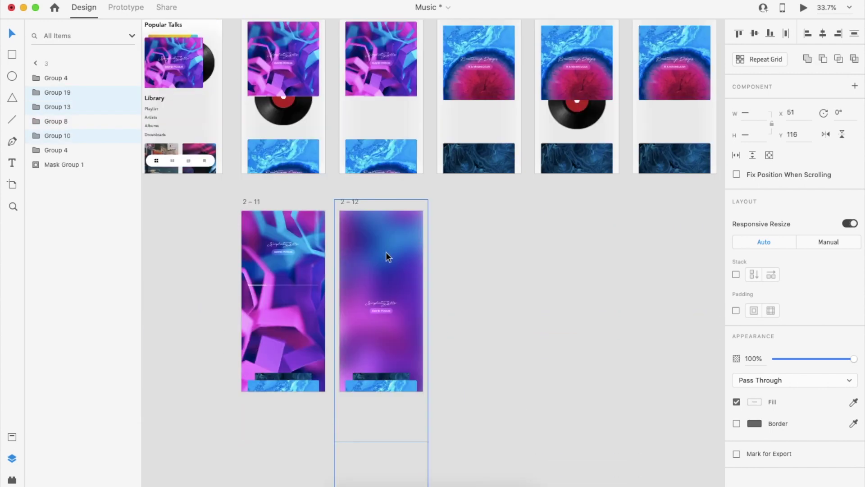
- Hide the original Simplicity Sells title and speaker tag on artboard 2 – 12 by lowering their opacity to 0%
click(384, 282)
scroll(384, 283, up, 3)
double_click(433, 303)
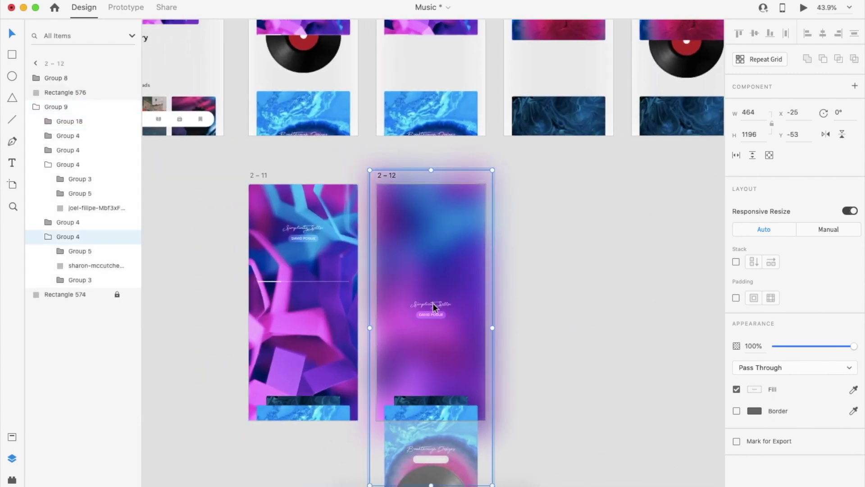
double_click(432, 302)
drag(854, 359, 669, 356)
- Paste the copied player elements onto artboard 2 – 12 and duplicate the artboard beside it
click(632, 377)
click(473, 303)
key(super+v)
click(549, 280)
scroll(549, 280, right, 1)
click(361, 176)
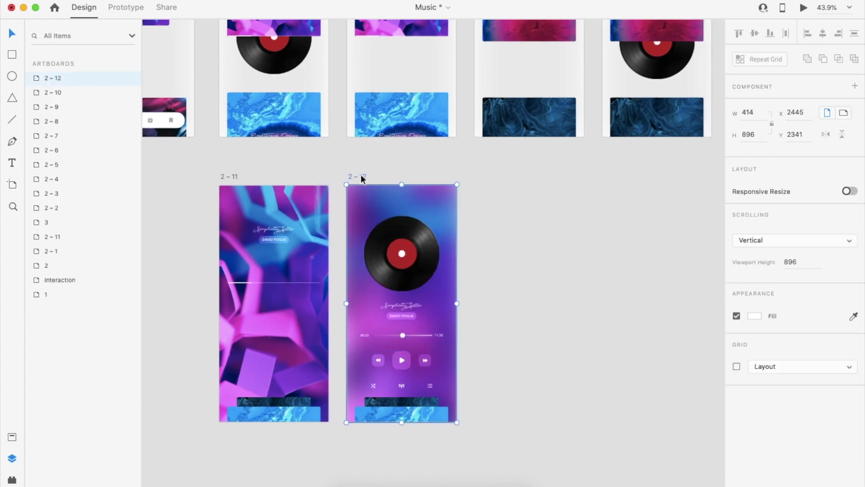
key(super+d)
click(642, 236)
- On artboard 2 – 12, fade the title, progress slider and playback controls to 0% opacity and move the vinyl record below the visible area
click(403, 317)
double_click(404, 317)
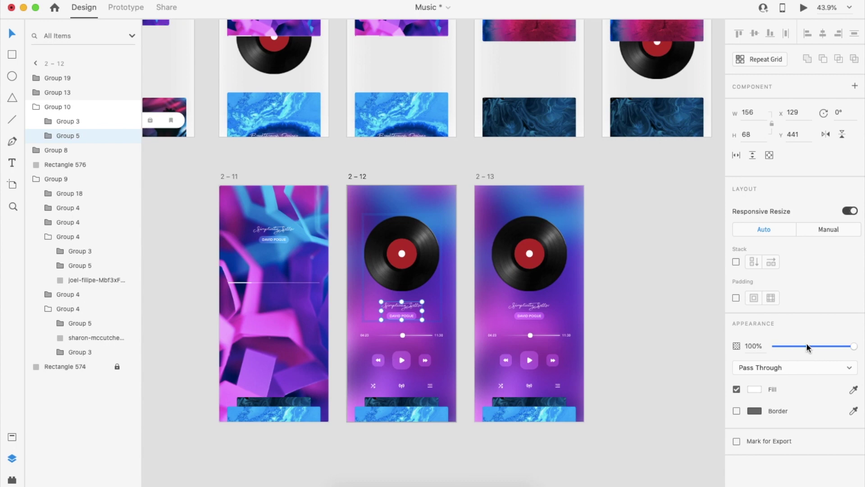
click(441, 336)
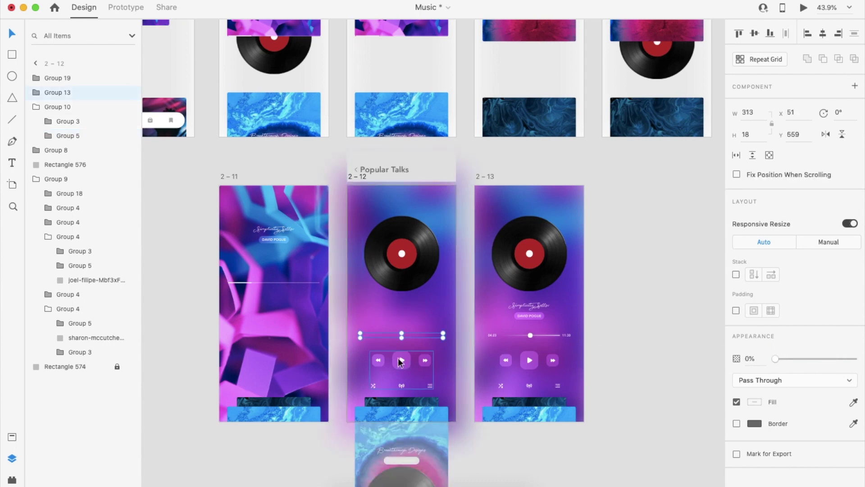
drag(801, 359, 772, 359)
click(399, 290)
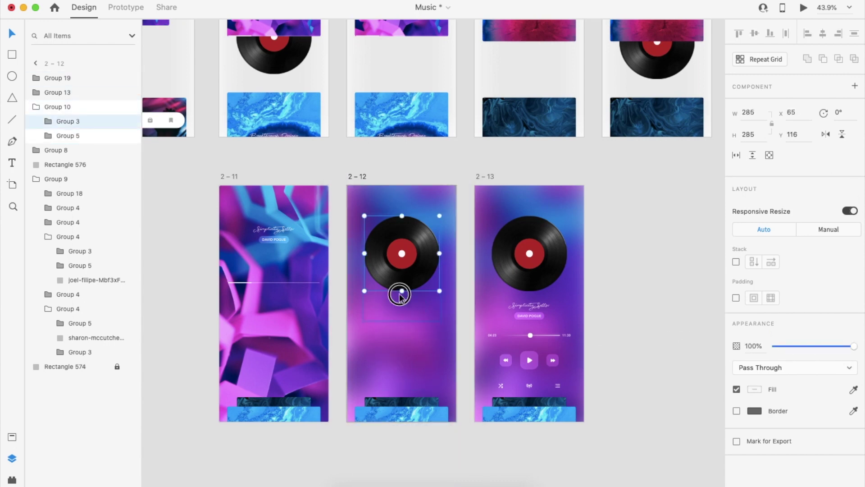
drag(418, 280, 413, 454)
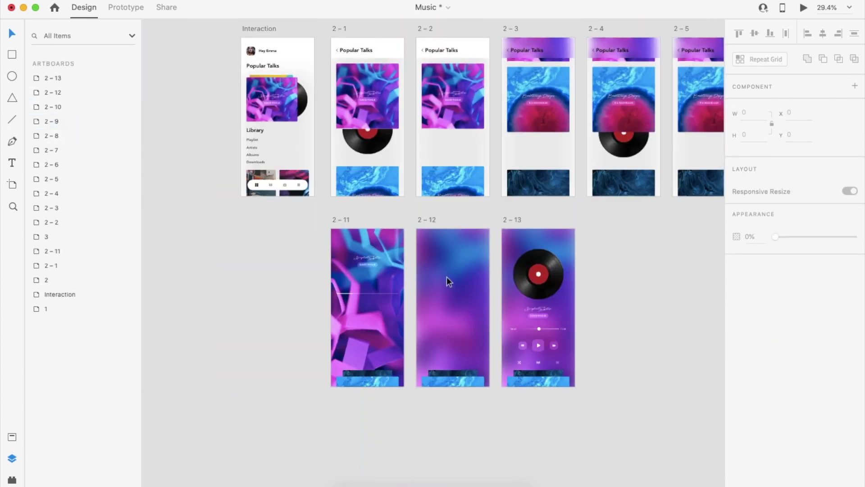
- Link artboard 2 – 12 to 2 – 13 with a Time trigger, 0 s delay and an Auto-Animate action
click(427, 219)
click(135, 8)
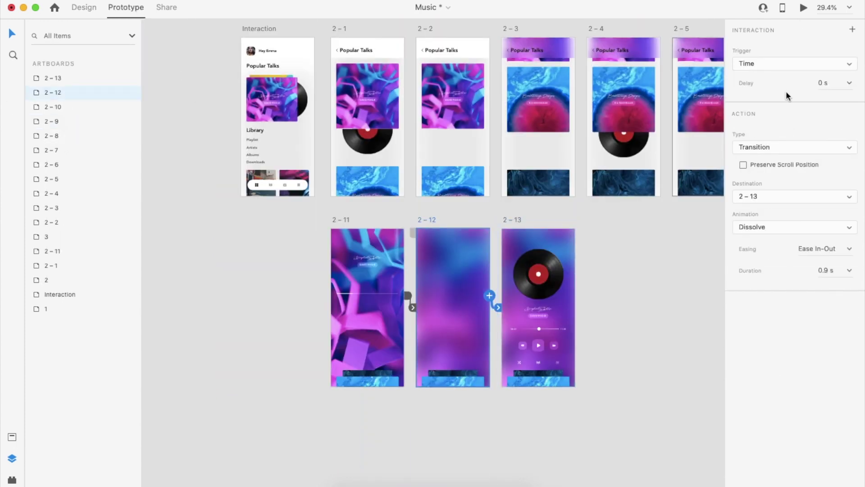
click(789, 147)
click(788, 156)
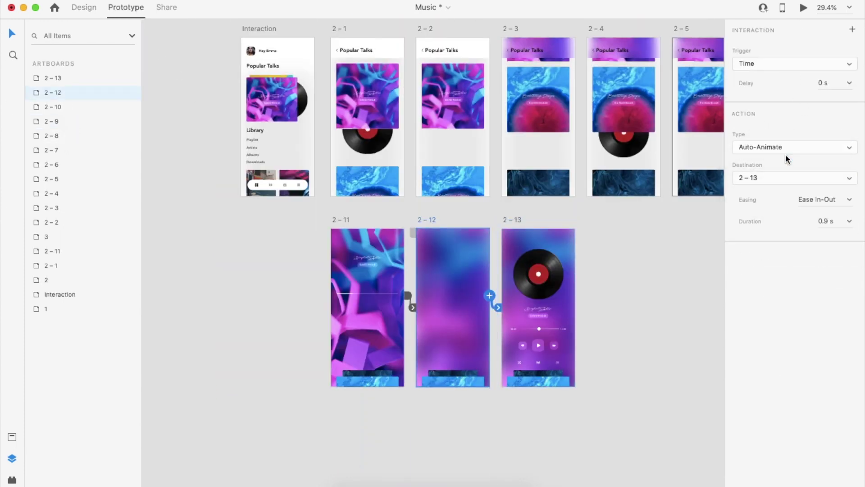
- Preview the player transition and set the duration of the 2 – 12 to 2 – 13 animation to 1.5 s
click(804, 8)
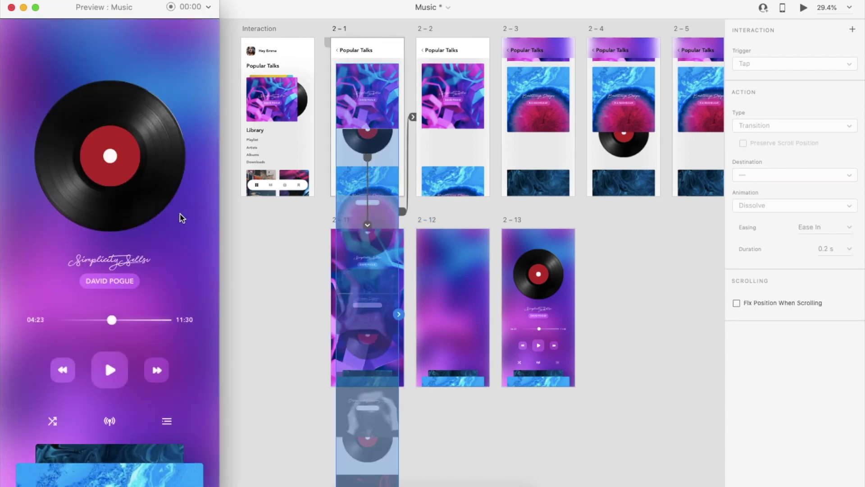
click(12, 7)
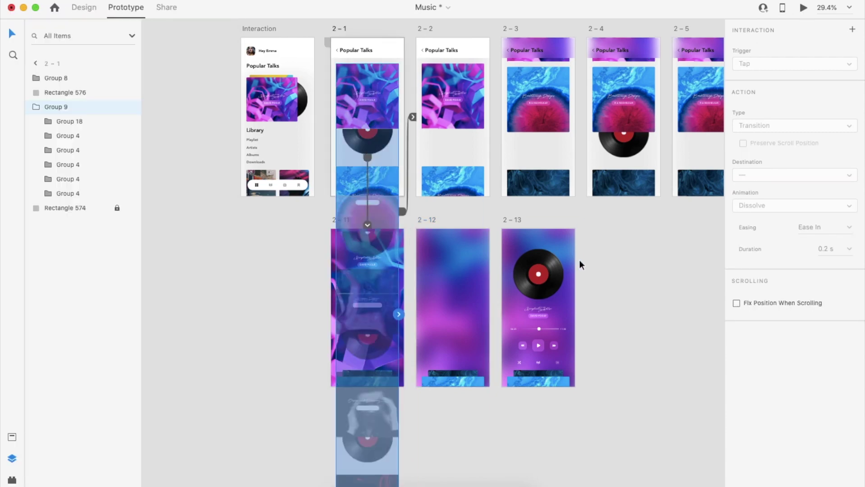
click(431, 218)
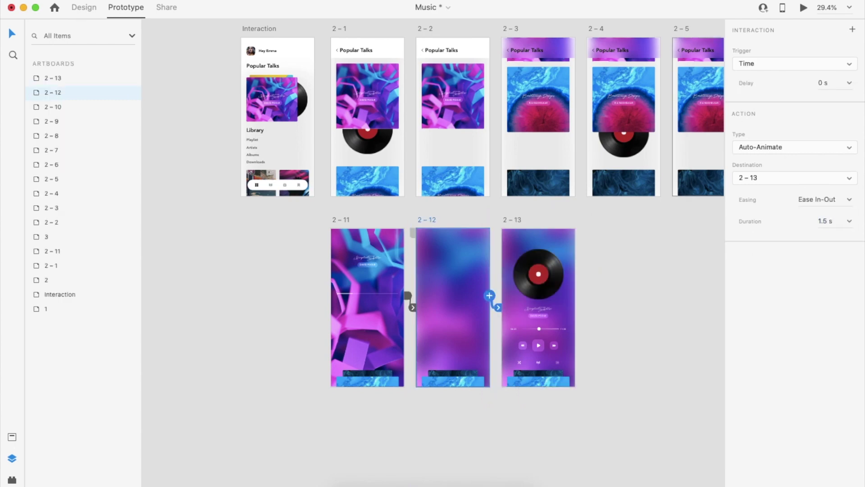
- Duplicate artboard 2 – 13 to add another player screen beside it
scroll(709, 281, right, 2)
scroll(709, 281, down, 1)
click(84, 7)
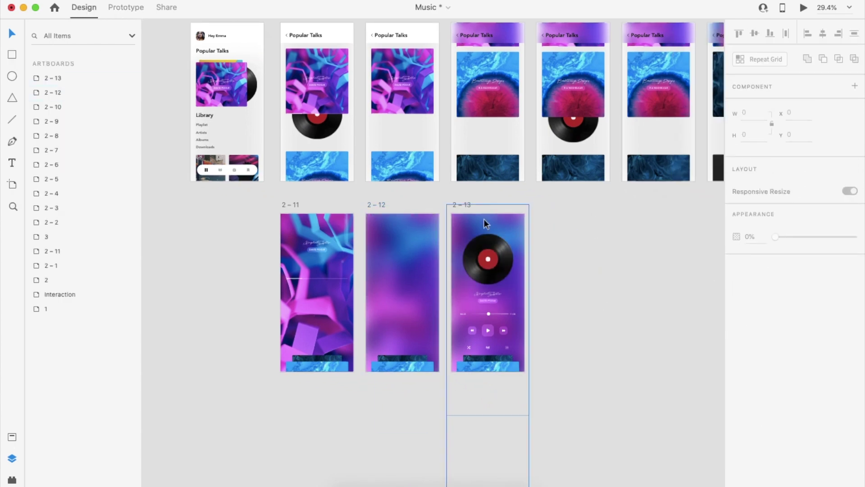
click(467, 206)
key(super+d)
scroll(601, 255, right, 2)
click(602, 256)
- Shift the hidden centre playback controls on artboard 2 – 12 down to Y 657
scroll(382, 282, up, 2)
scroll(408, 284, up, 2)
double_click(285, 356)
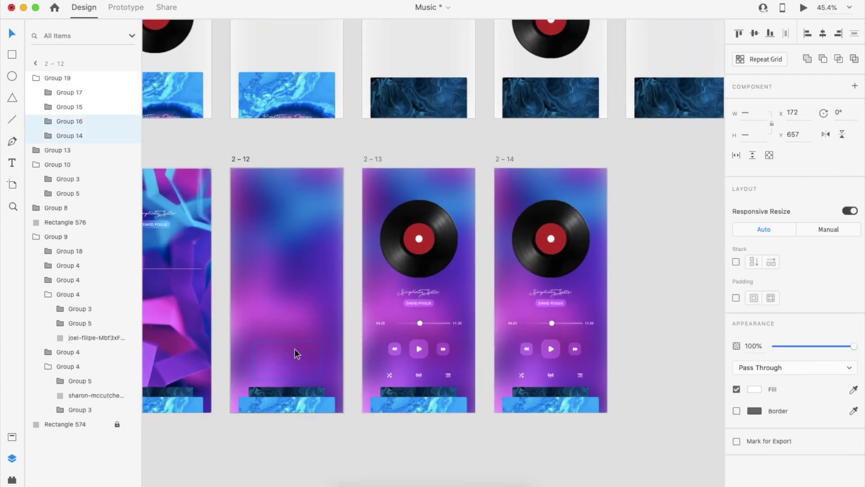
click(662, 396)
- Move the progress slider's knob on artboard 2 – 14 right by 40 px to X 242
double_click(553, 243)
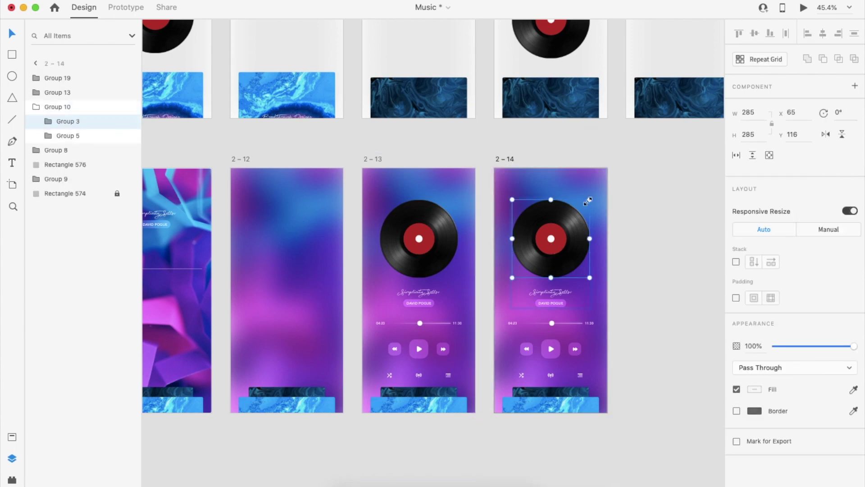
double_click(552, 323)
scroll(552, 323, up, 5)
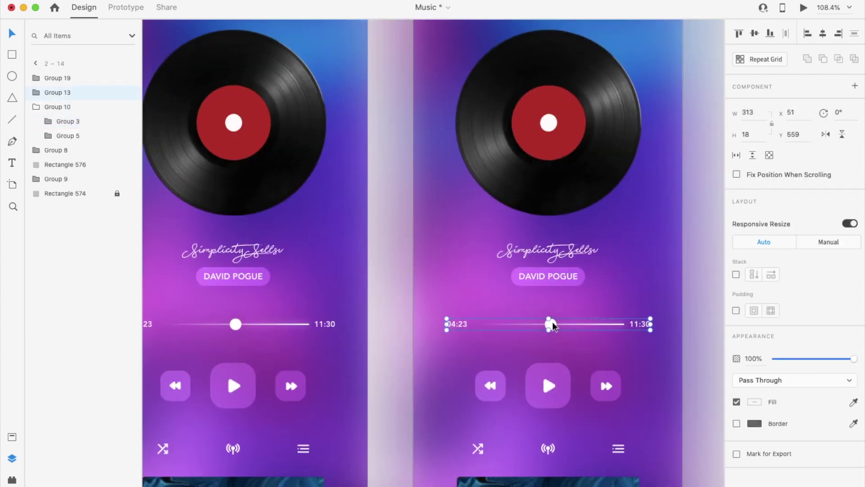
key(shift+Right)
key(shift+Right)
key(shift+Right)
key(shift+Right)
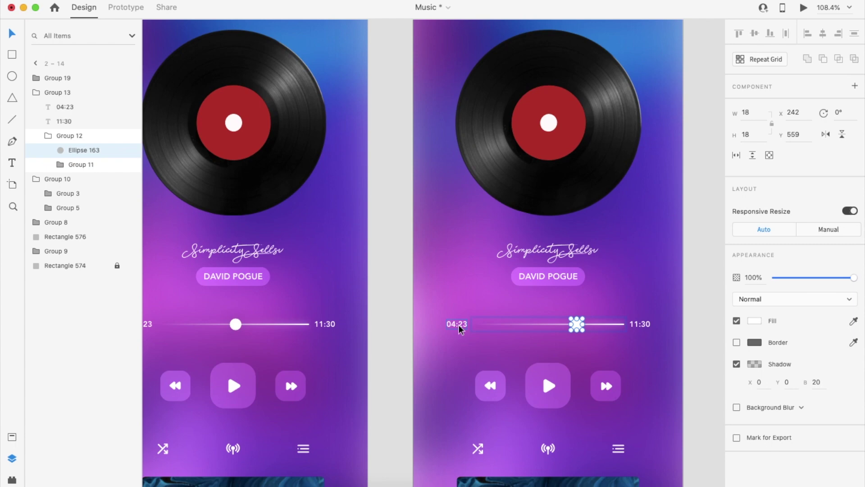
- Change the elapsed time label on artboard 2 – 14 to 06:33
double_click(459, 325)
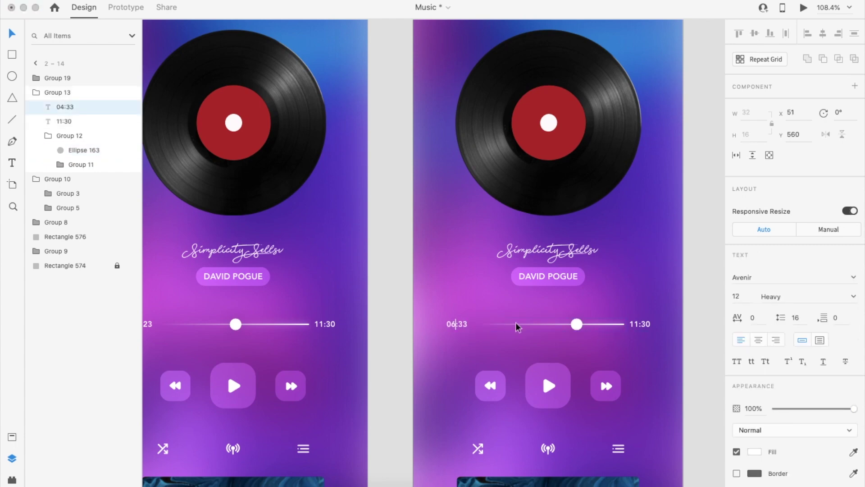
scroll(516, 323, down, 5)
click(608, 301)
- Link artboard 2 – 13 to 2 – 14 with a Time trigger, 0 s delay and an Auto-Animate action
click(371, 170)
click(136, 6)
drag(458, 280, 519, 298)
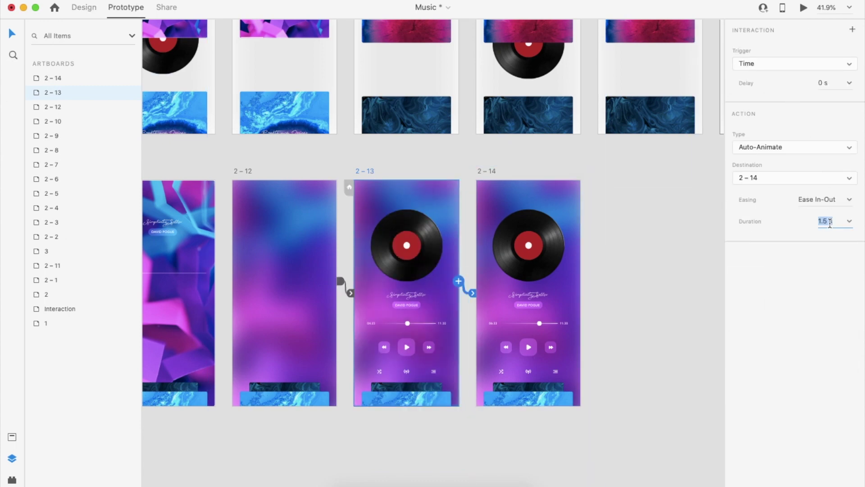
- Preview the full transition from artboard 2 – 11 to the player screen with the advancing slider
scroll(614, 320, down, 3)
click(307, 265)
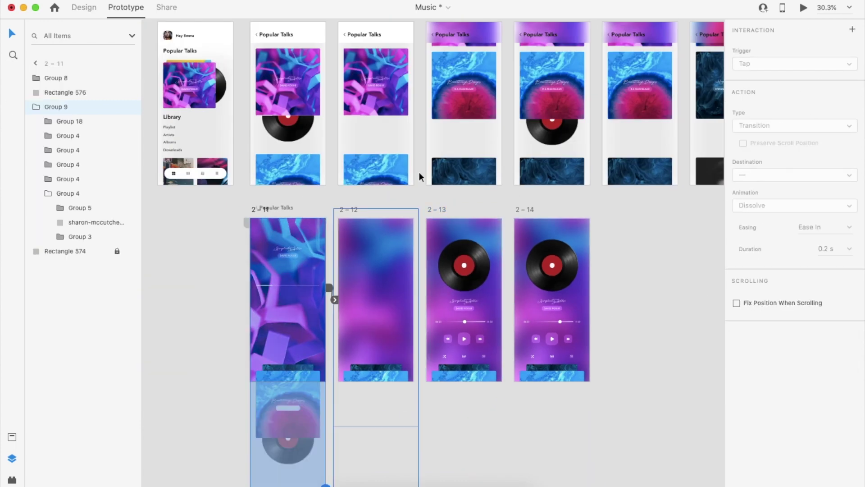
click(802, 9)
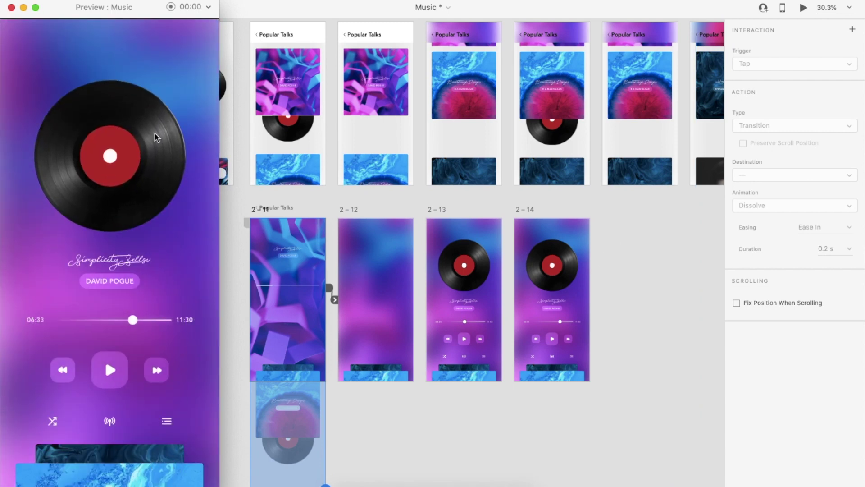
click(11, 8)
click(544, 372)
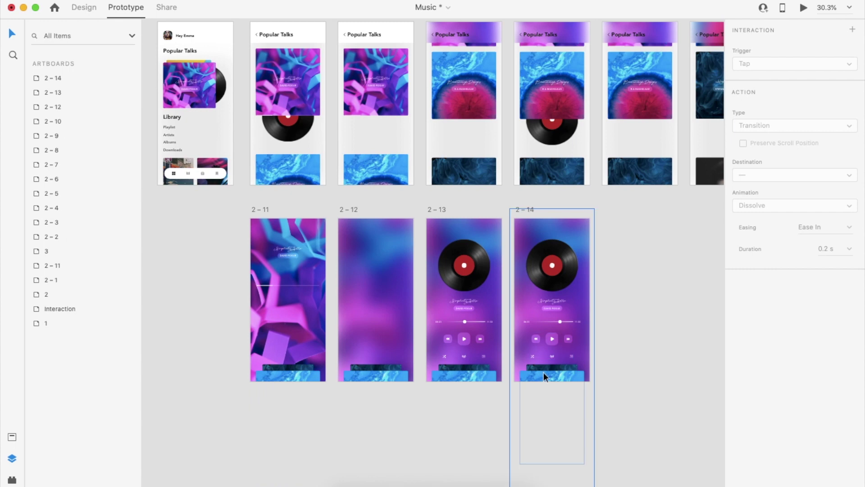
- Copy the Back header from artboard 3
scroll(412, 235, up, 5)
click(364, 29)
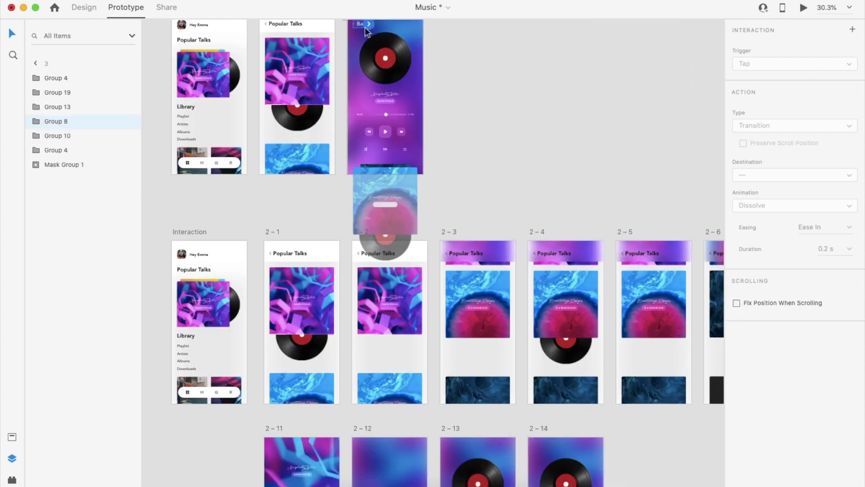
click(86, 9)
- Paste the Back header onto artboards 2 – 12, 2 – 13 and 2 – 14
scroll(263, 118, down, 5)
click(413, 216)
key(super+v)
click(489, 212)
key(super+v)
click(560, 207)
key(super+v)
click(661, 227)
double_click(584, 355)
- Link the Back header on artboard 2 – 14 to artboard 2 – 1 with a Tap trigger and a 0.9 s Dissolve transition
scroll(585, 359, down, 3)
click(126, 7)
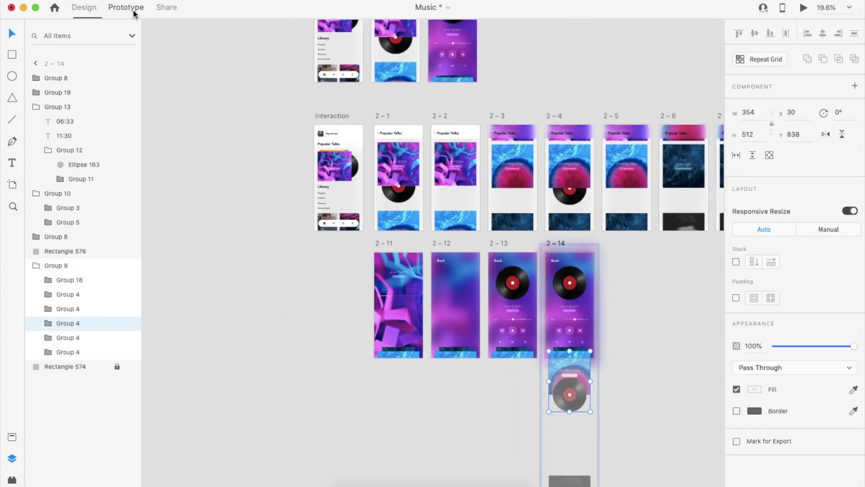
click(554, 262)
drag(559, 260, 406, 184)
click(792, 126)
click(789, 118)
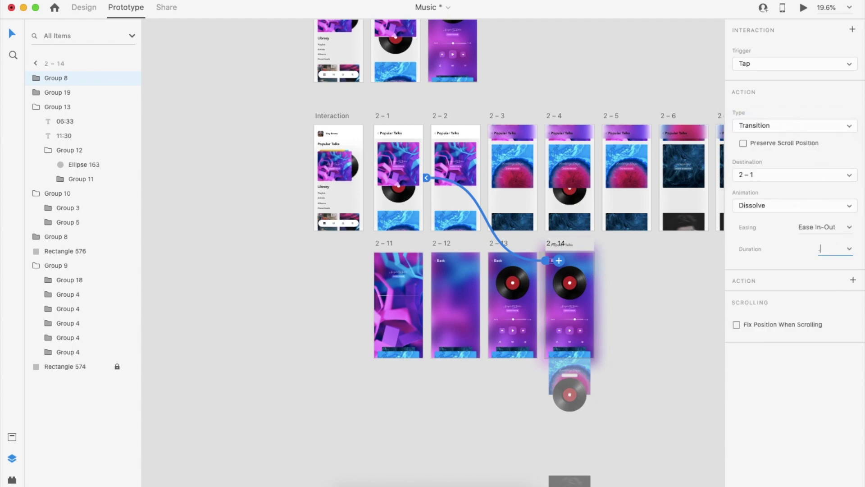
- Preview the Back link from the player screen to the Popular Talks screen
key(super+Return)
click(38, 59)
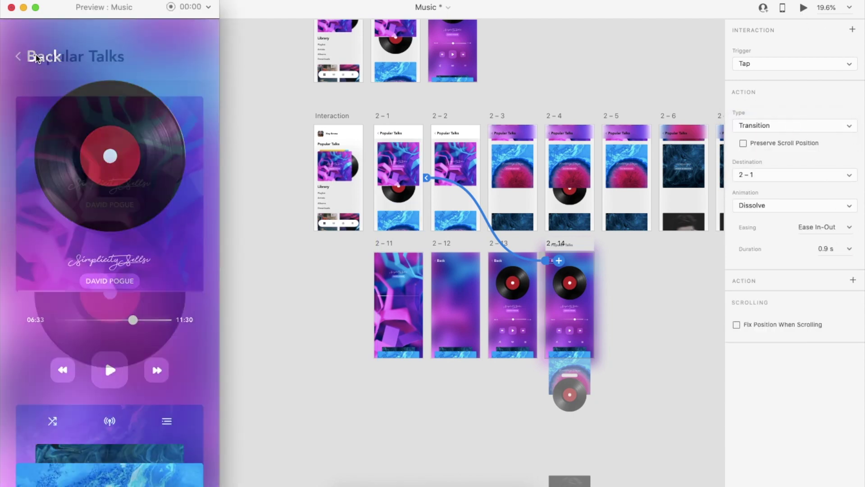
click(12, 8)
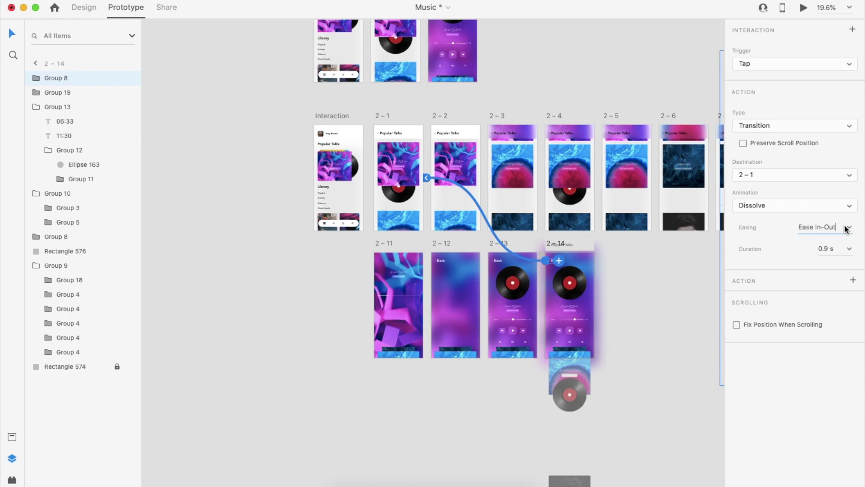
- Change the Back link's transition animation to Slide Left
click(846, 229)
click(807, 205)
click(806, 205)
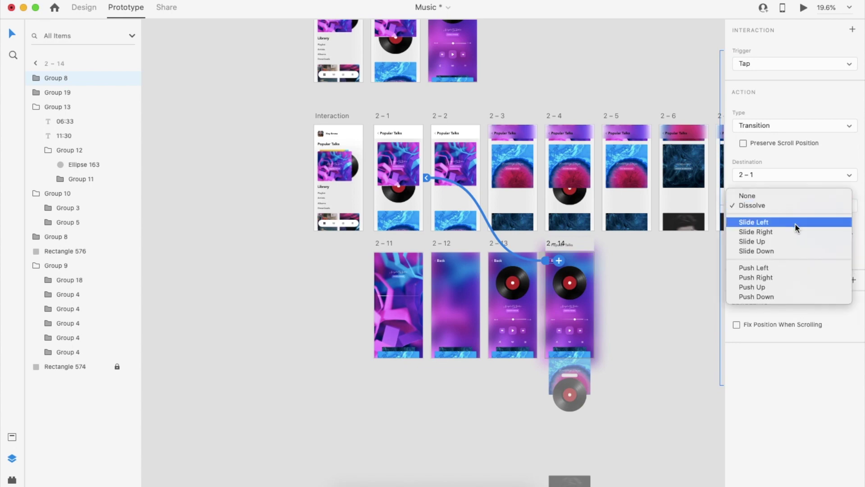
click(796, 226)
- Test the Back link and the Simplicity Sells card's transition to the player in the preview
click(804, 8)
click(53, 58)
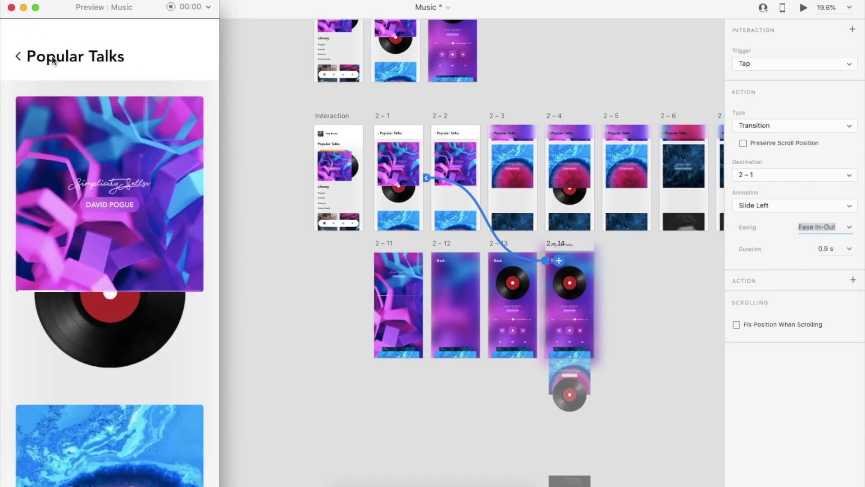
click(82, 219)
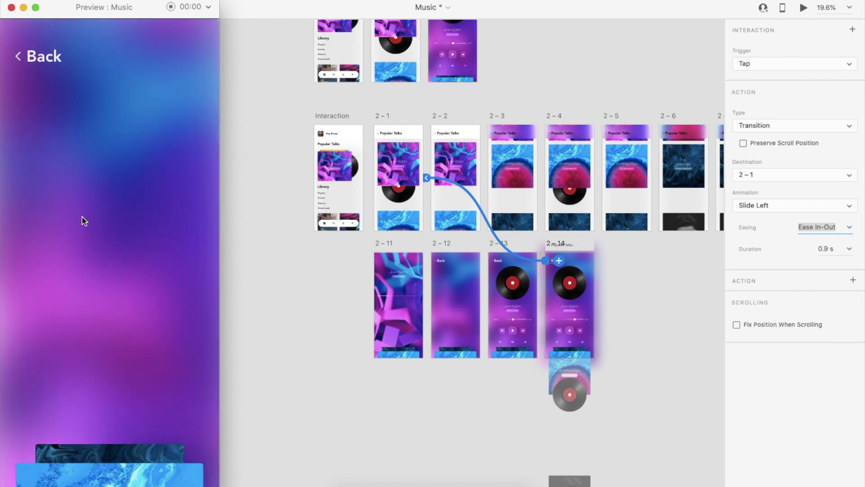
click(111, 373)
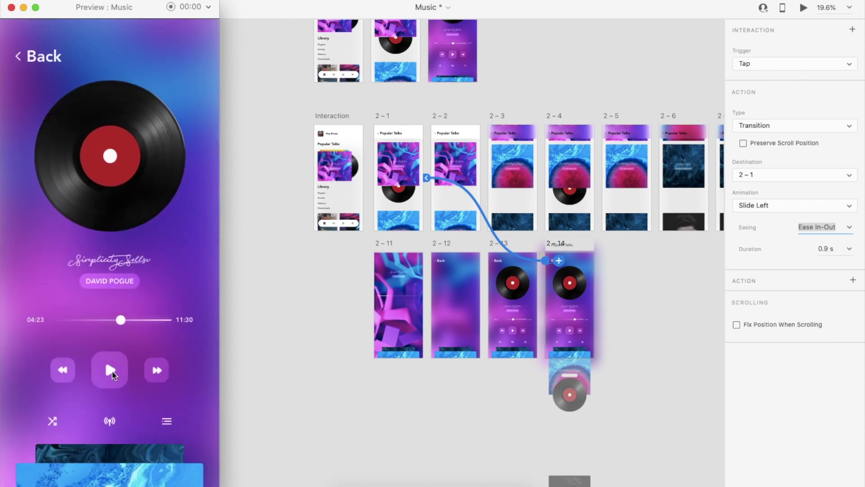
- Close the preview and return to Design mode
click(12, 9)
key(Escape)
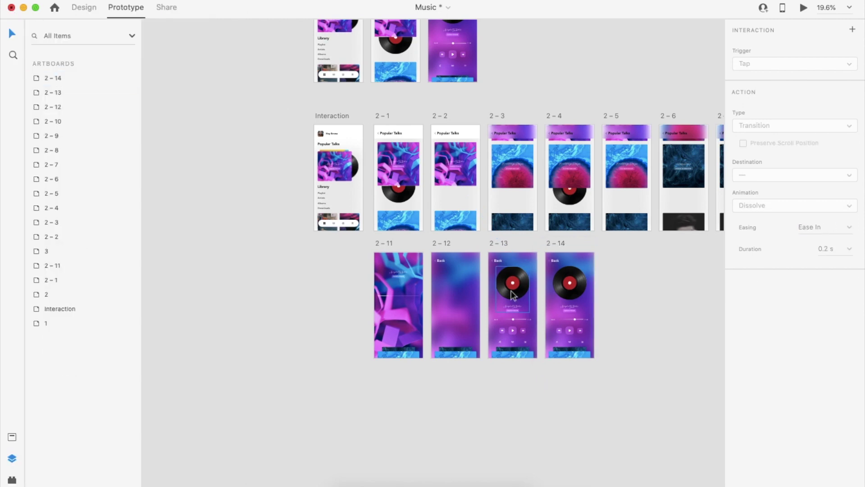
click(455, 361)
key(super+1)
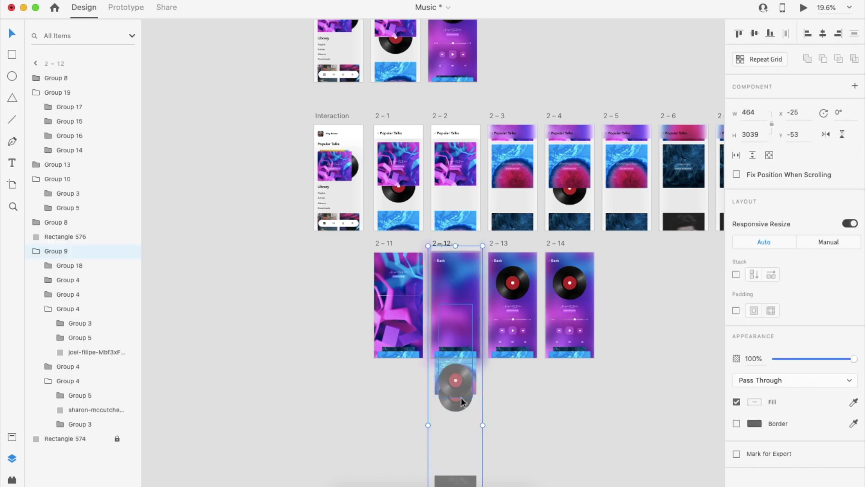
click(461, 315)
click(491, 370)
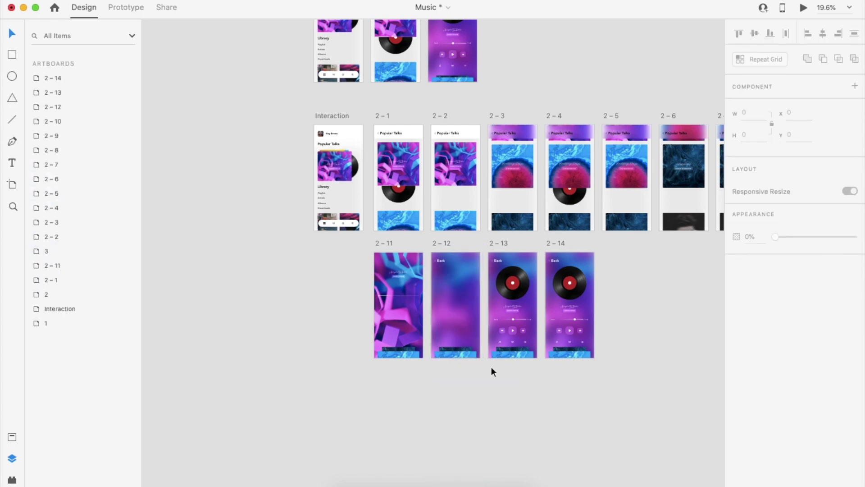
- Move the vinyl record hanging below artboard 2 – 12 straight up, past the artboard's top edge
click(461, 315)
scroll(461, 316, right, 1)
double_click(449, 374)
key(shift+Up)
key(shift+Up)
key(shift+Up)
key(shift+Up)
key(shift+Up)
key(shift+Up)
key(shift+Up)
key(shift+Up)
key(shift+Up)
key(shift+Up)
key(shift+Up)
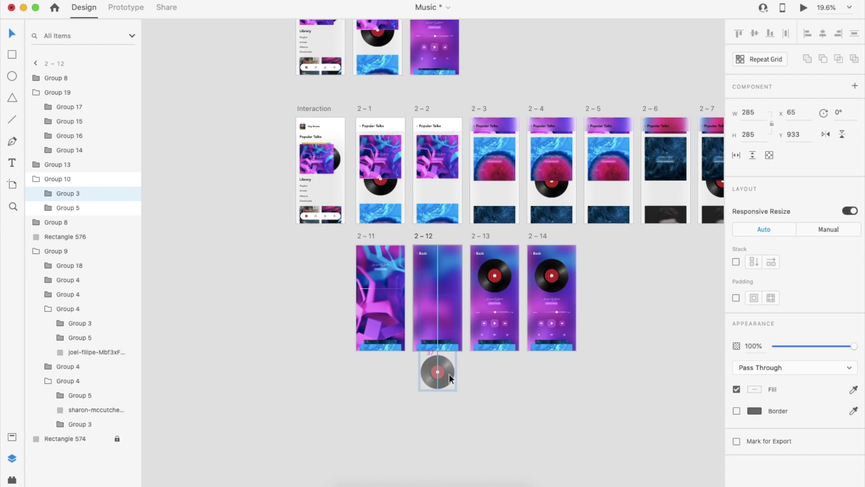
drag(444, 349, 444, 213)
click(485, 232)
- Preview the animated transition into the Simplicity Sells player starting from artboard 2 – 11
click(377, 273)
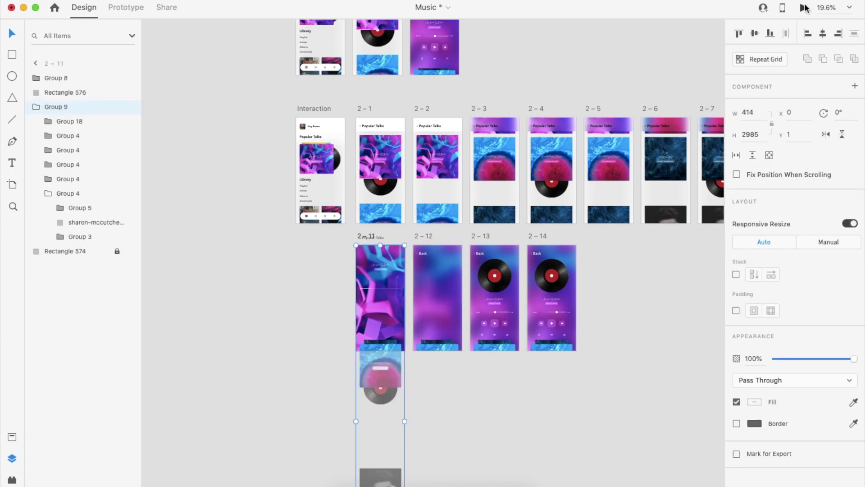
click(803, 8)
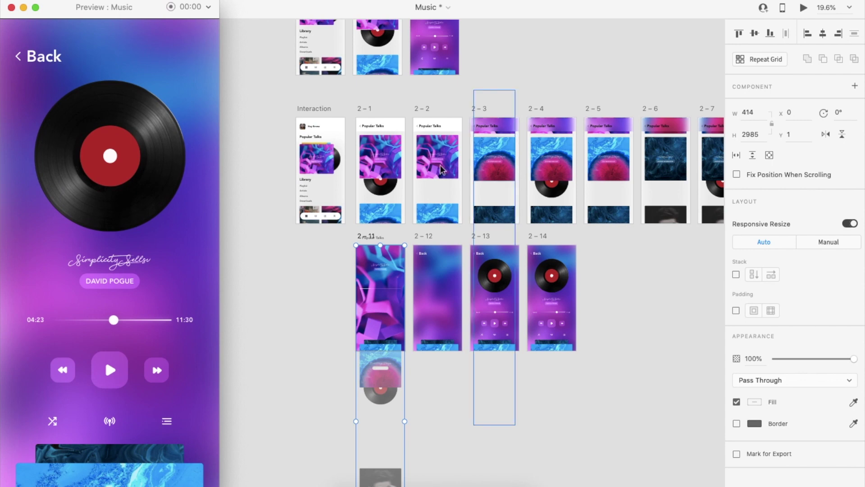
click(11, 7)
- Preview the player animation starting from artboard 2 – 12 with the record placed above the artboard
double_click(439, 326)
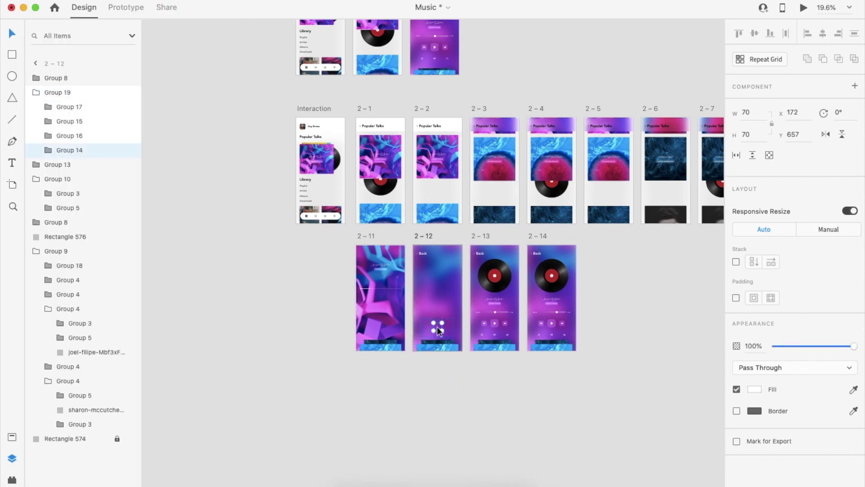
scroll(438, 325, up, 3)
key(Escape)
key(Escape)
click(443, 321)
click(444, 324)
click(803, 8)
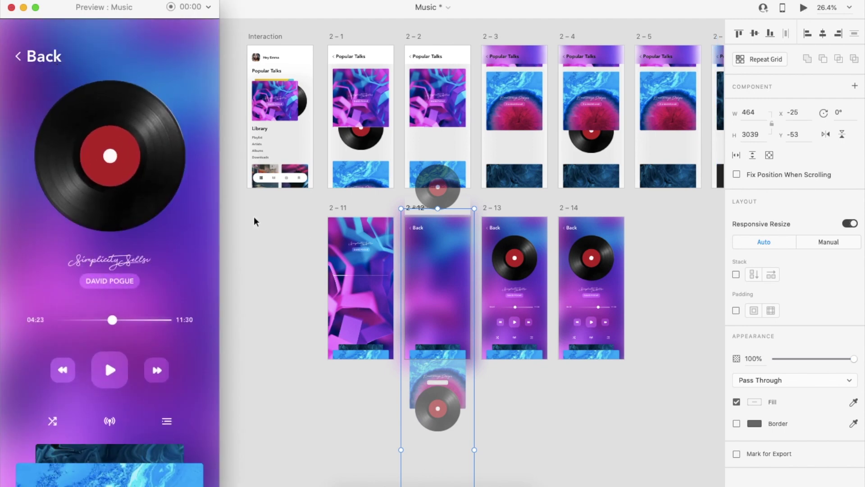
click(11, 8)
scroll(371, 219, down, 5)
click(565, 269)
scroll(565, 269, down, 2)
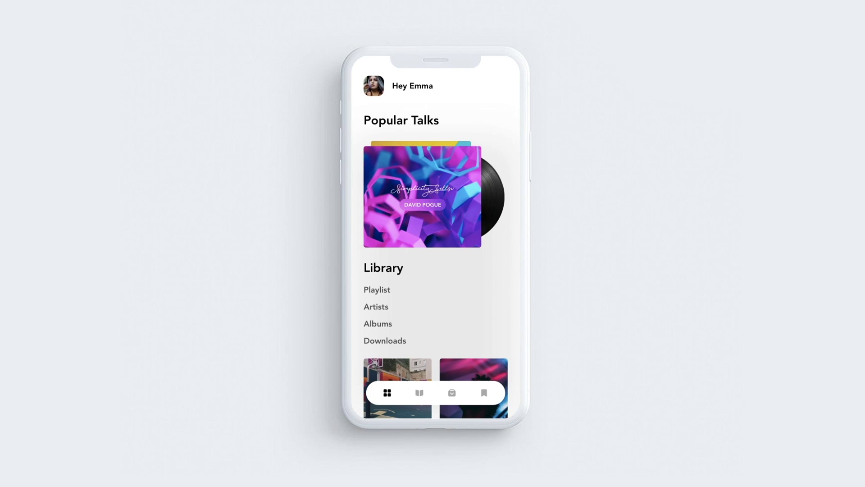